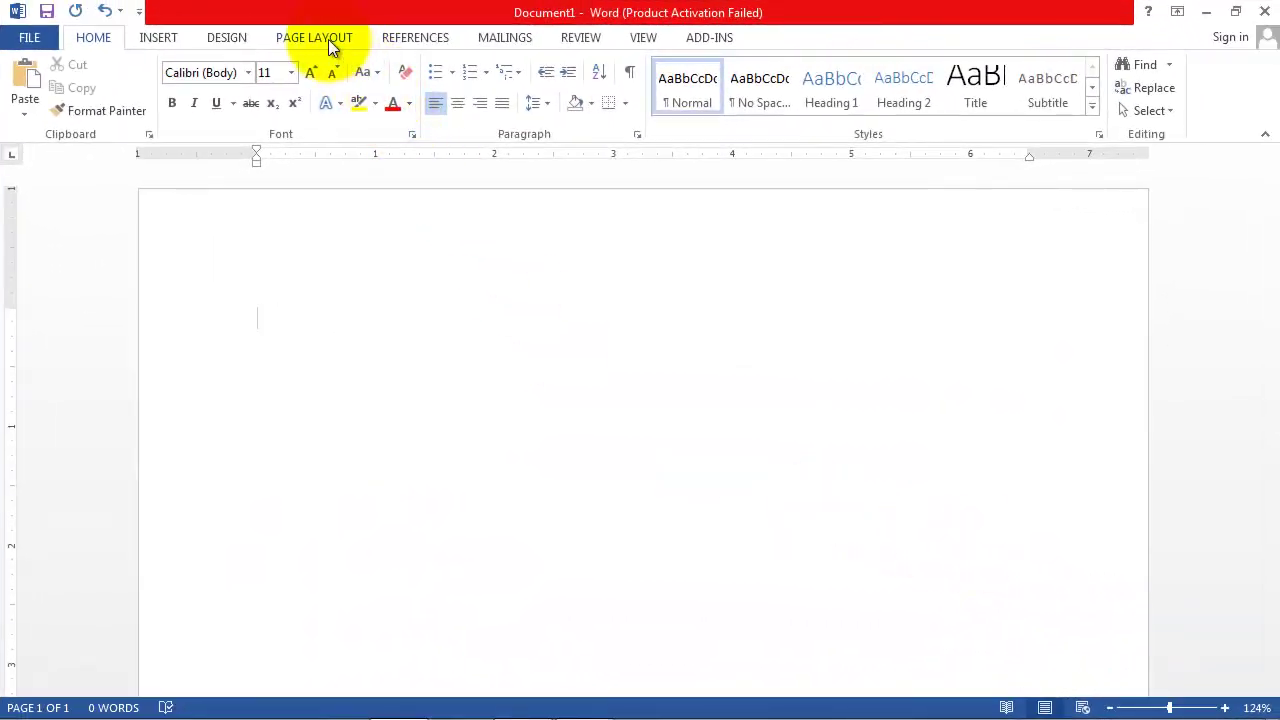
Set a custom paper size of 3.2 inches wide by 2 inches high
{"action": "left_click", "coordinate": [330, 47]}
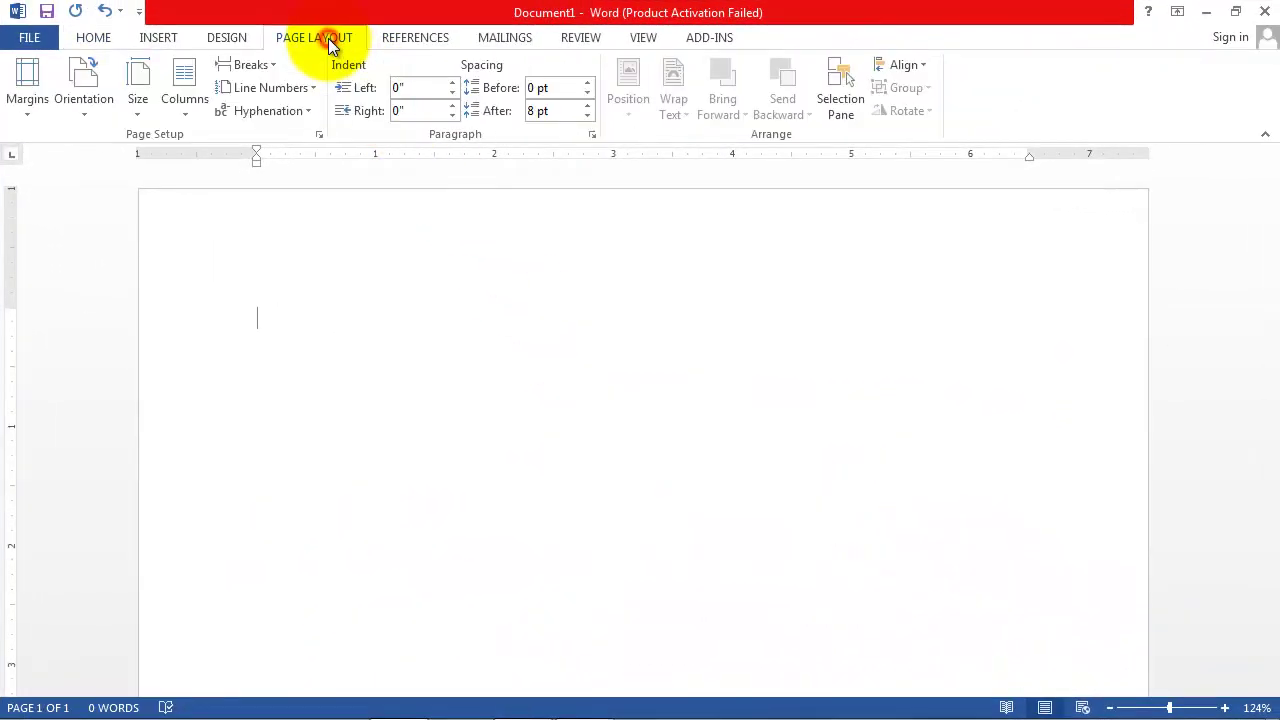
{"action": "left_click", "coordinate": [140, 110]}
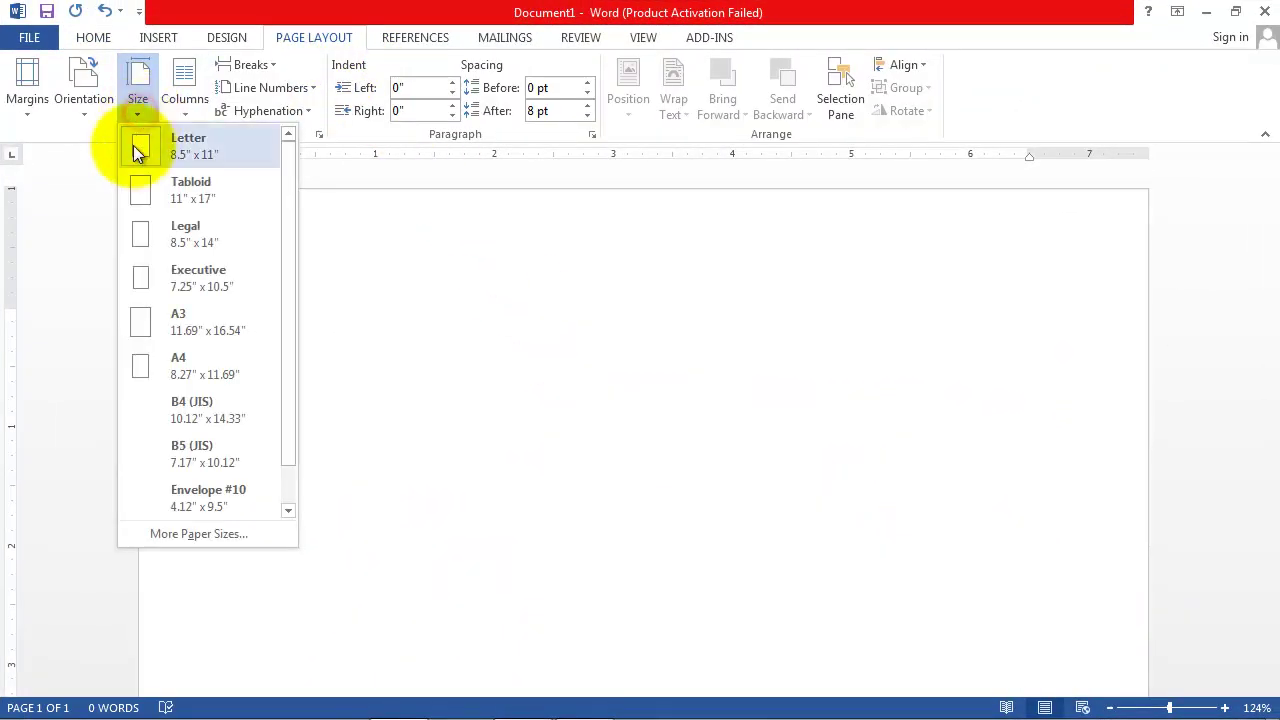
{"action": "left_click", "coordinate": [199, 534]}
{"action": "left_click", "coordinate": [672, 149]}
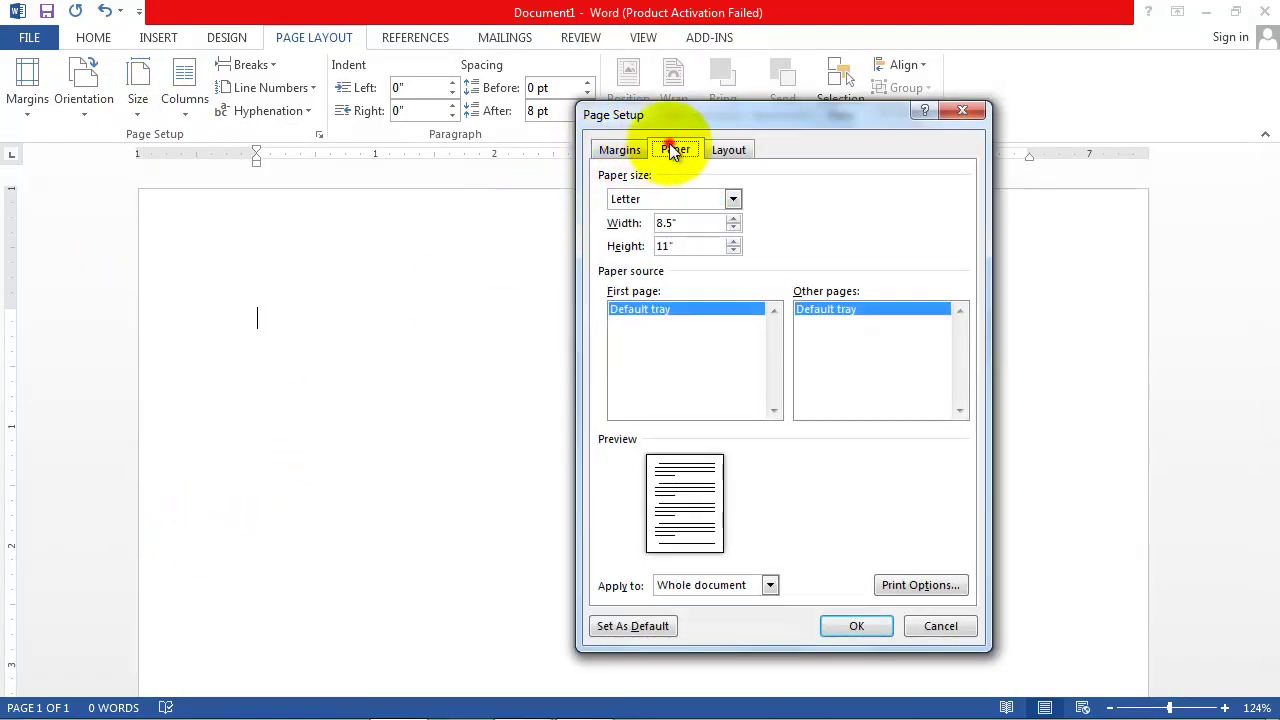
{"action": "double_click", "coordinate": [691, 225]}
{"action": "type", "text": "3.2"}
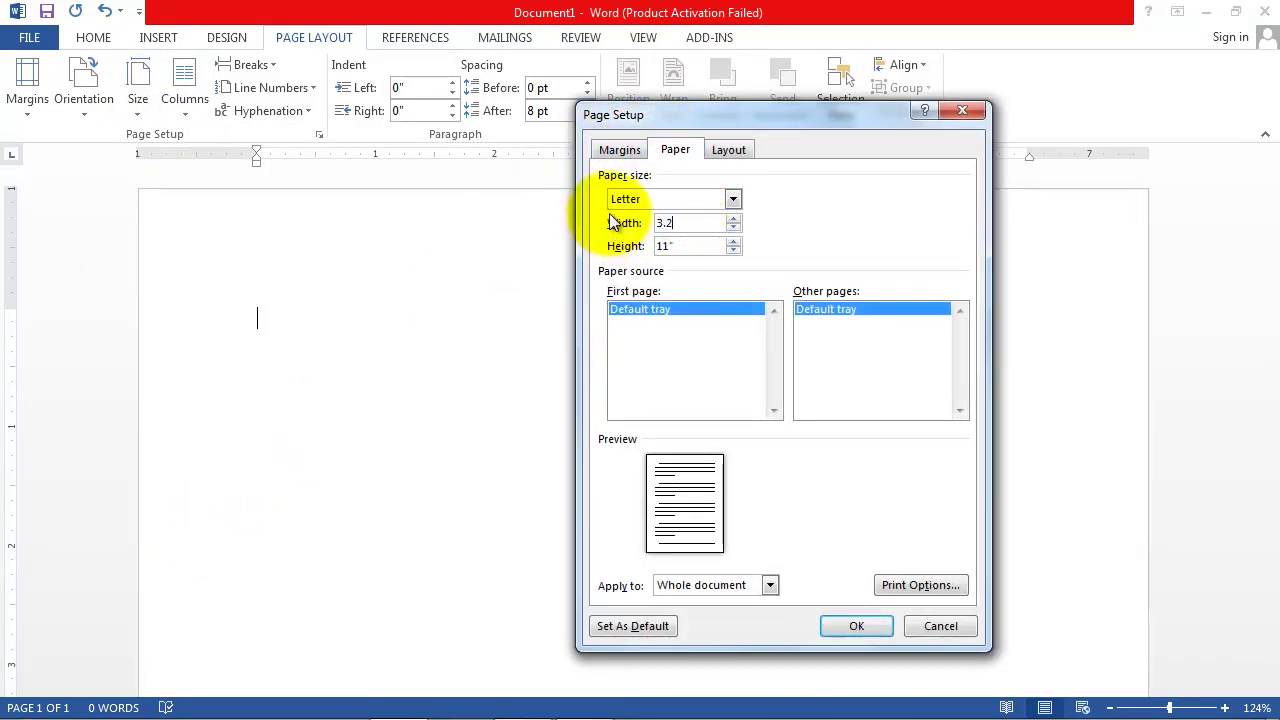
{"action": "left_click", "coordinate": [690, 245]}
{"action": "type", "text": "2"}
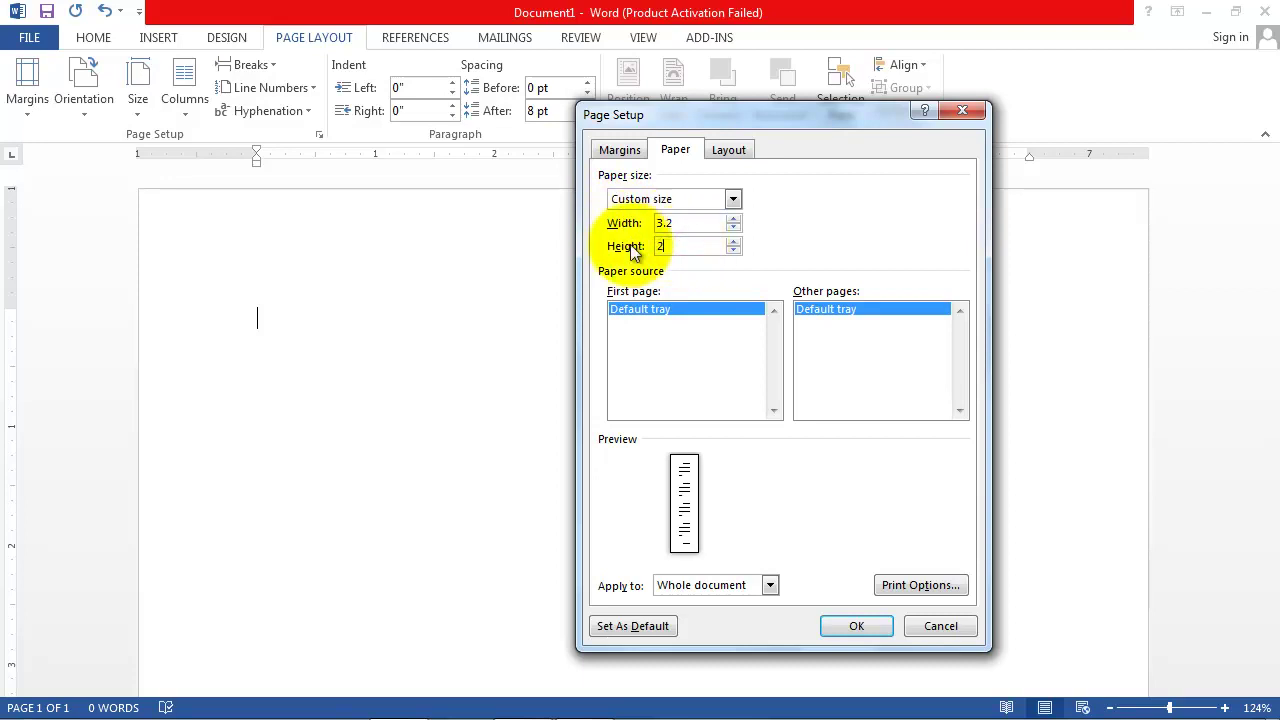
Set the top, bottom, left and right margins to 0 and ignore the margin warning
{"action": "left_click", "coordinate": [619, 149]}
{"action": "double_click", "coordinate": [698, 200]}
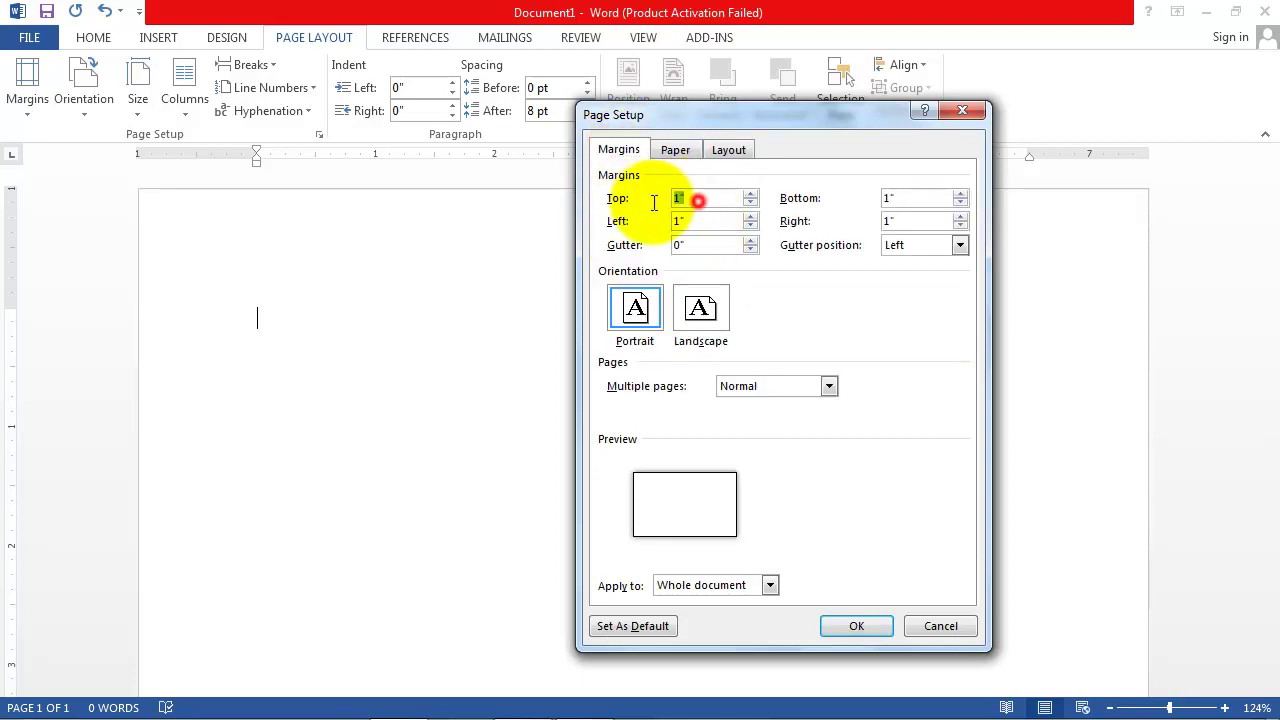
{"action": "type", "text": "0"}
{"action": "double_click", "coordinate": [908, 197]}
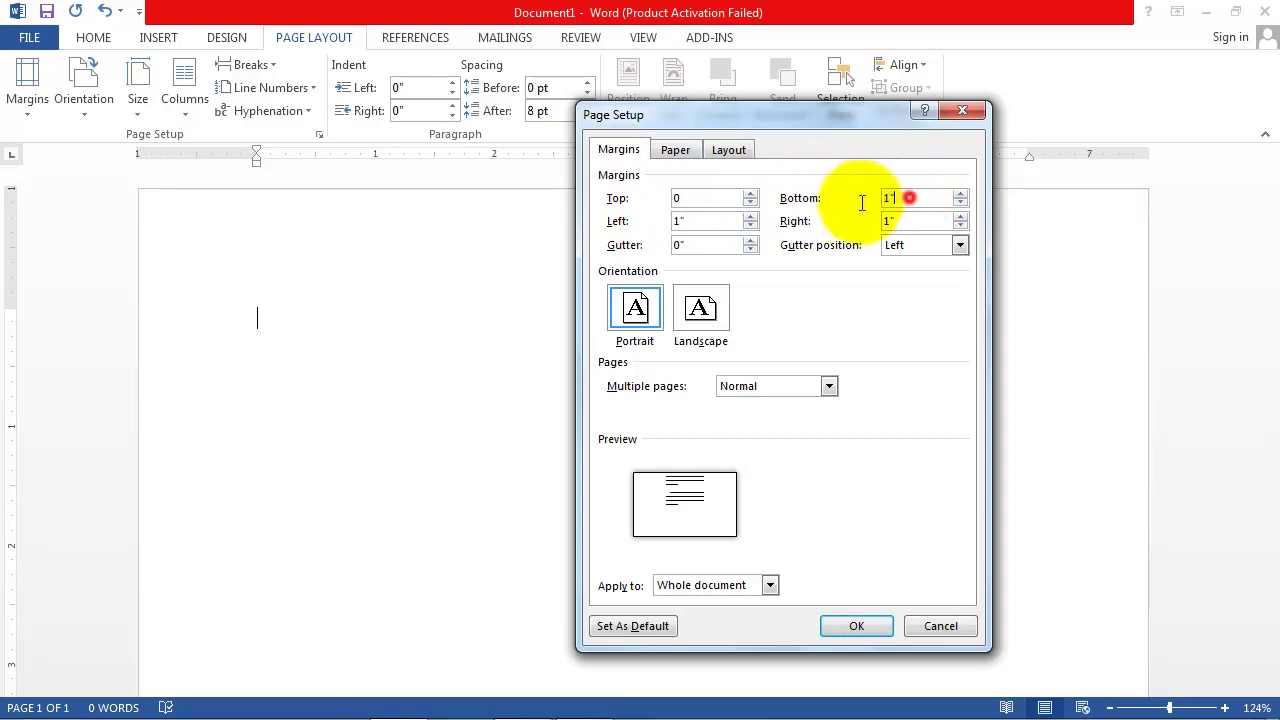
{"action": "type", "text": "0"}
{"action": "double_click", "coordinate": [713, 222]}
{"action": "type", "text": "0"}
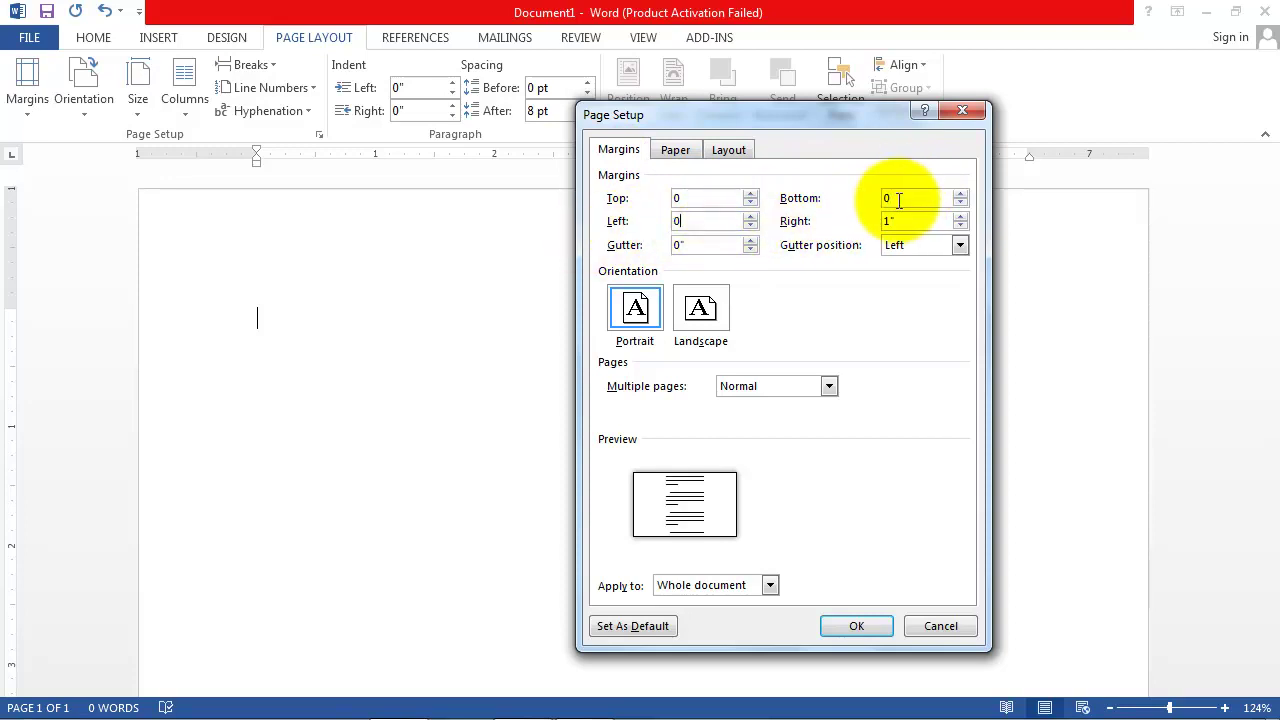
{"action": "double_click", "coordinate": [905, 221]}
{"action": "type", "text": "0"}
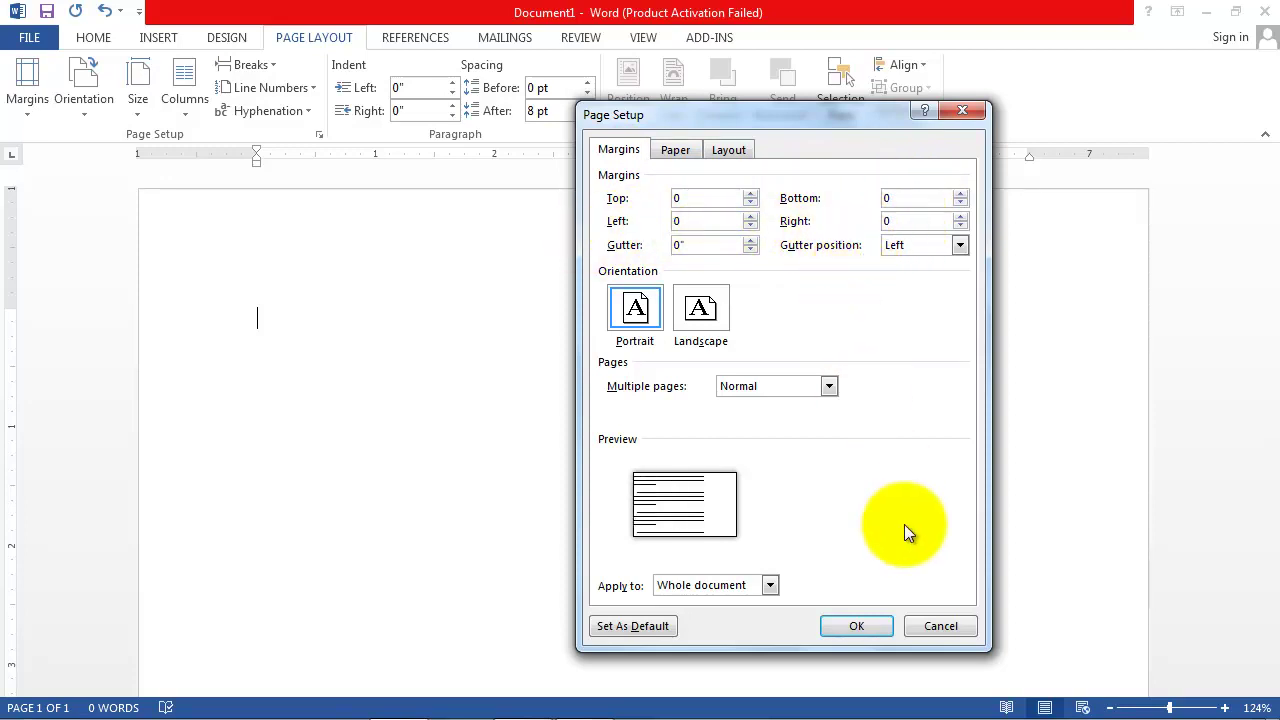
{"action": "left_click", "coordinate": [865, 628]}
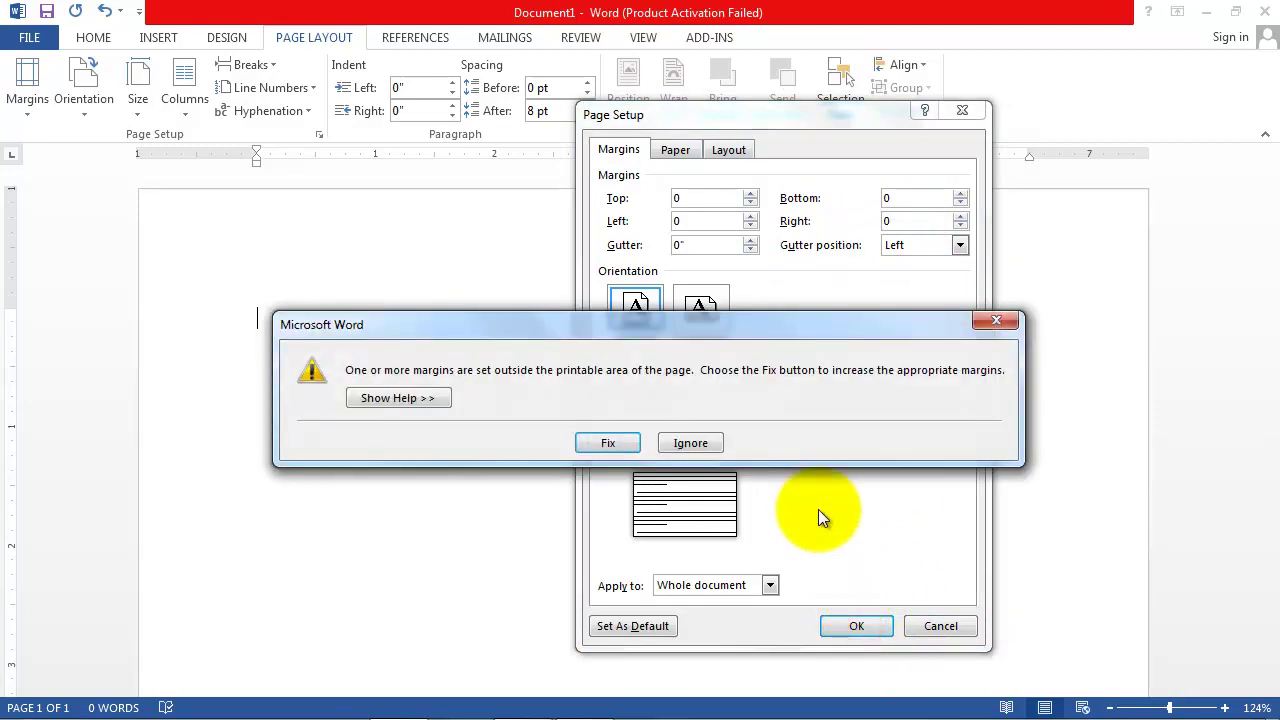
{"action": "left_click", "coordinate": [698, 446]}
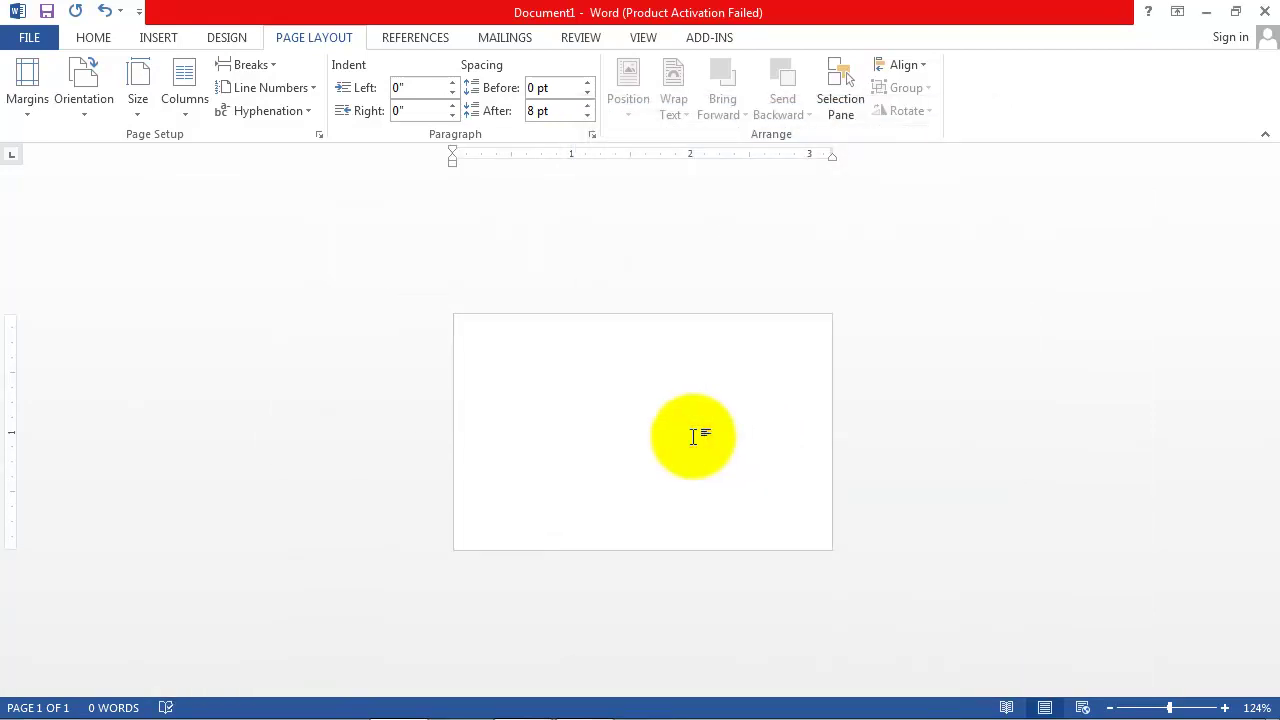
Zoom in and draw a rectangle covering the entire card page
{"action": "left_click_drag", "start_coordinate": [1169, 707], "coordinate": [1183, 708]}
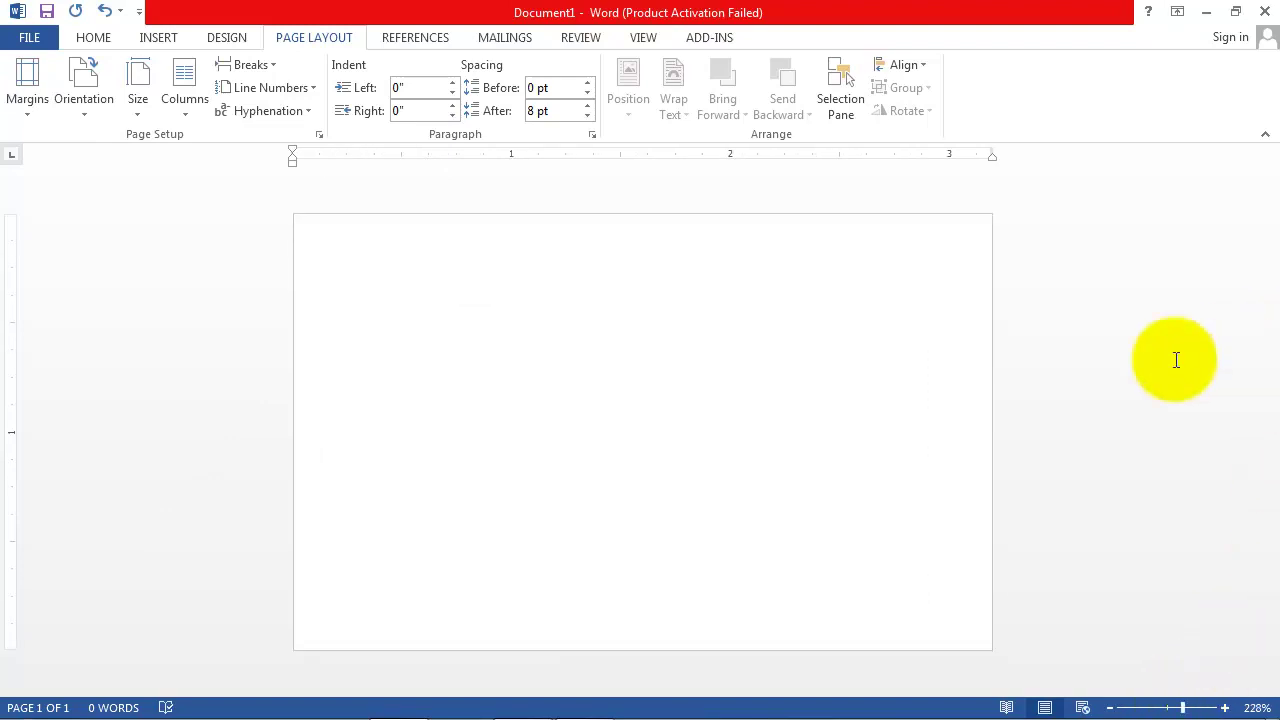
{"action": "left_click", "coordinate": [156, 37]}
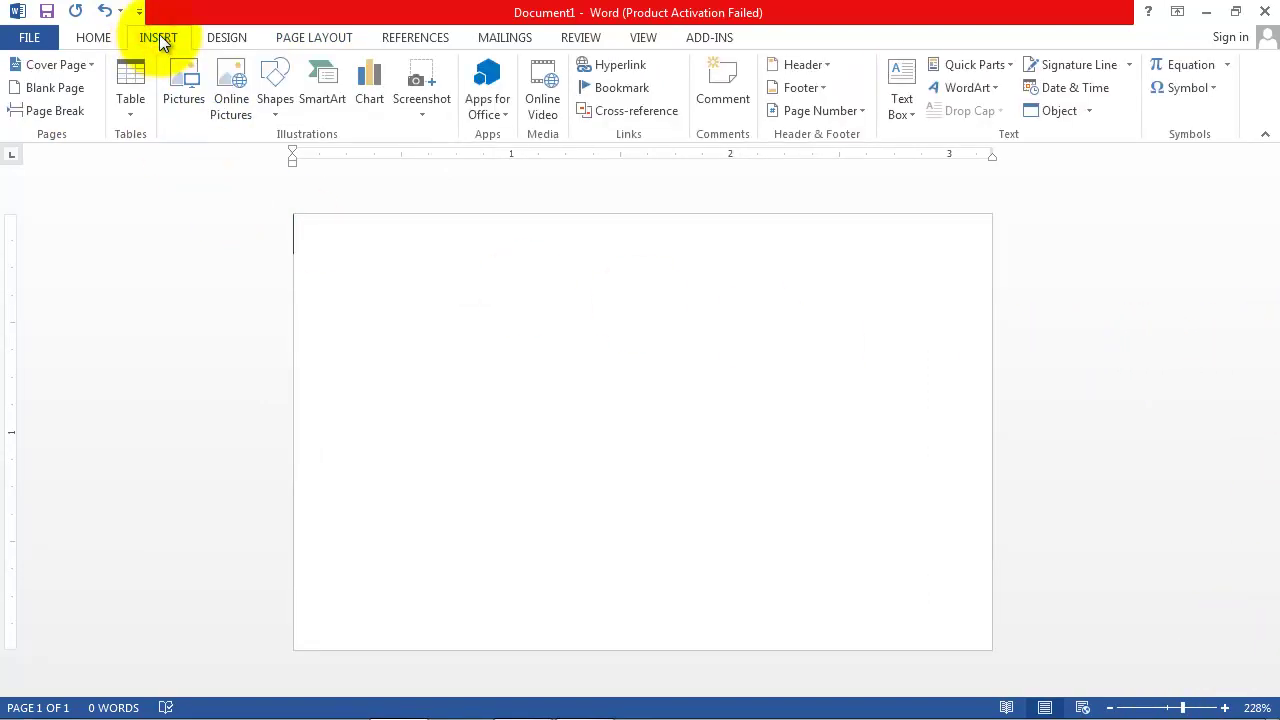
{"action": "left_click", "coordinate": [277, 108]}
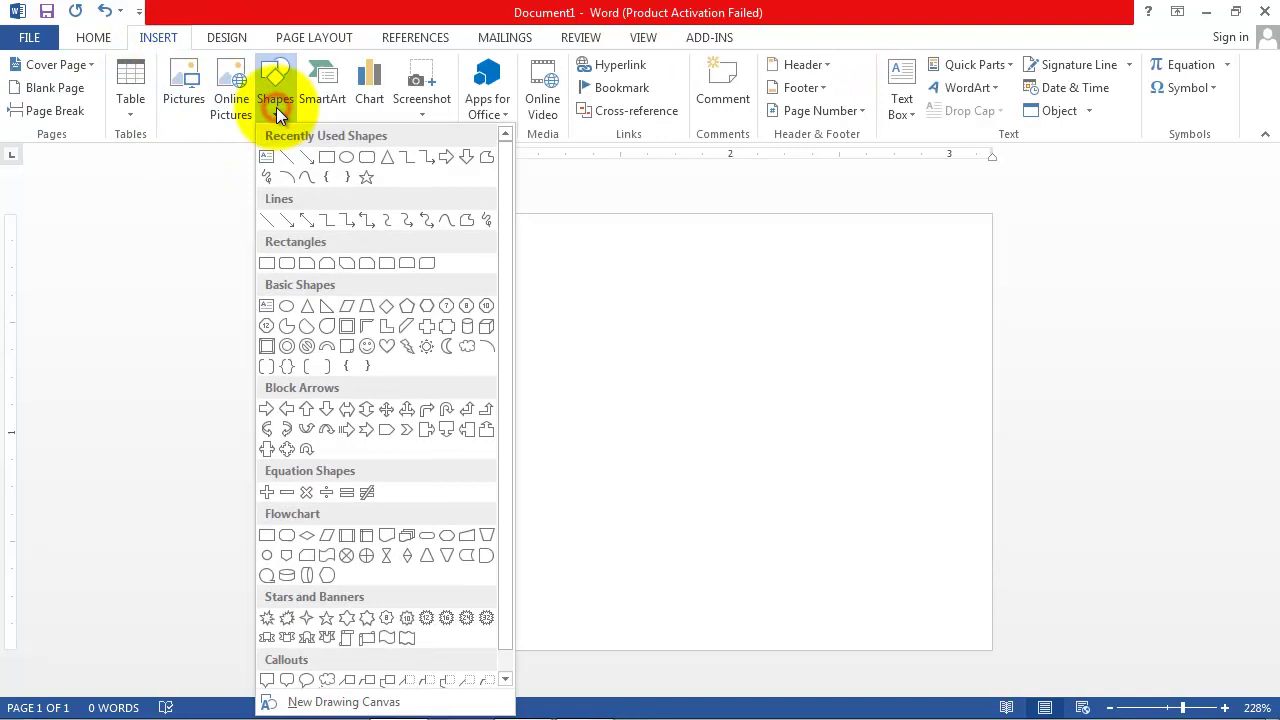
{"action": "left_click", "coordinate": [327, 163]}
{"action": "left_click_drag", "start_coordinate": [294, 214], "coordinate": [993, 649]}
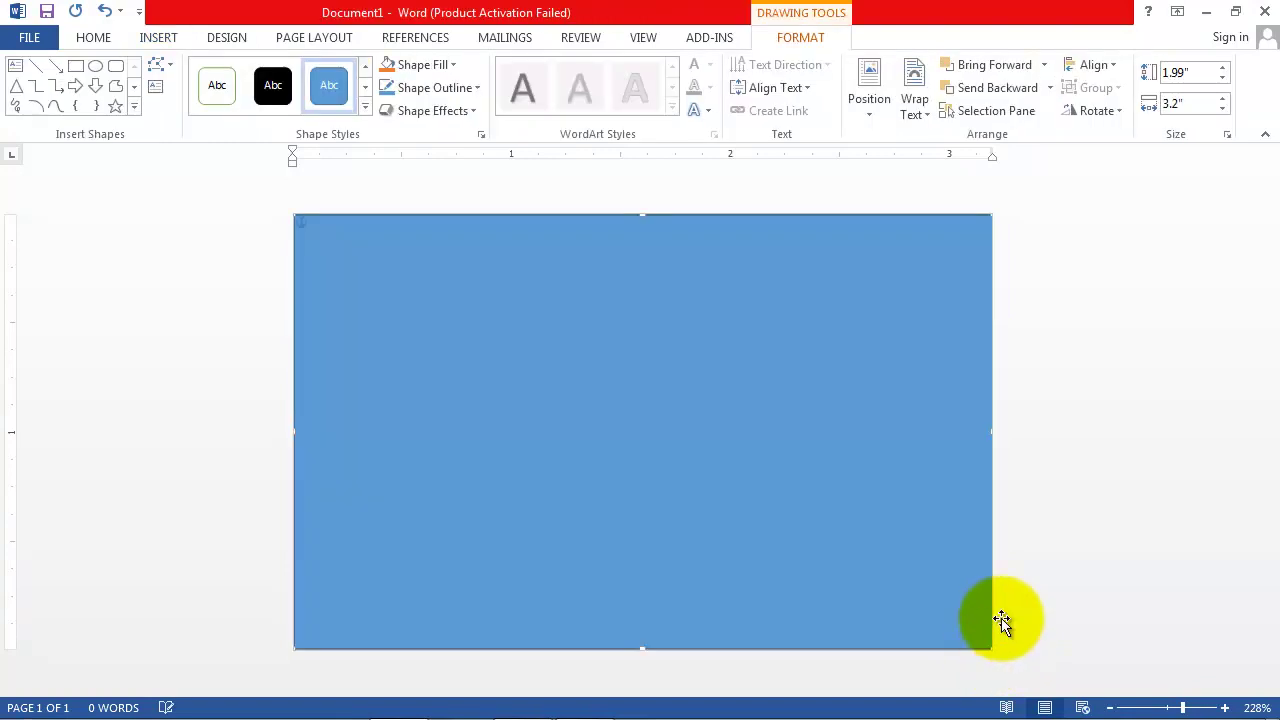
Remove the rectangle's outline and fill it with Blue, Accent 1
{"action": "left_click", "coordinate": [473, 93]}
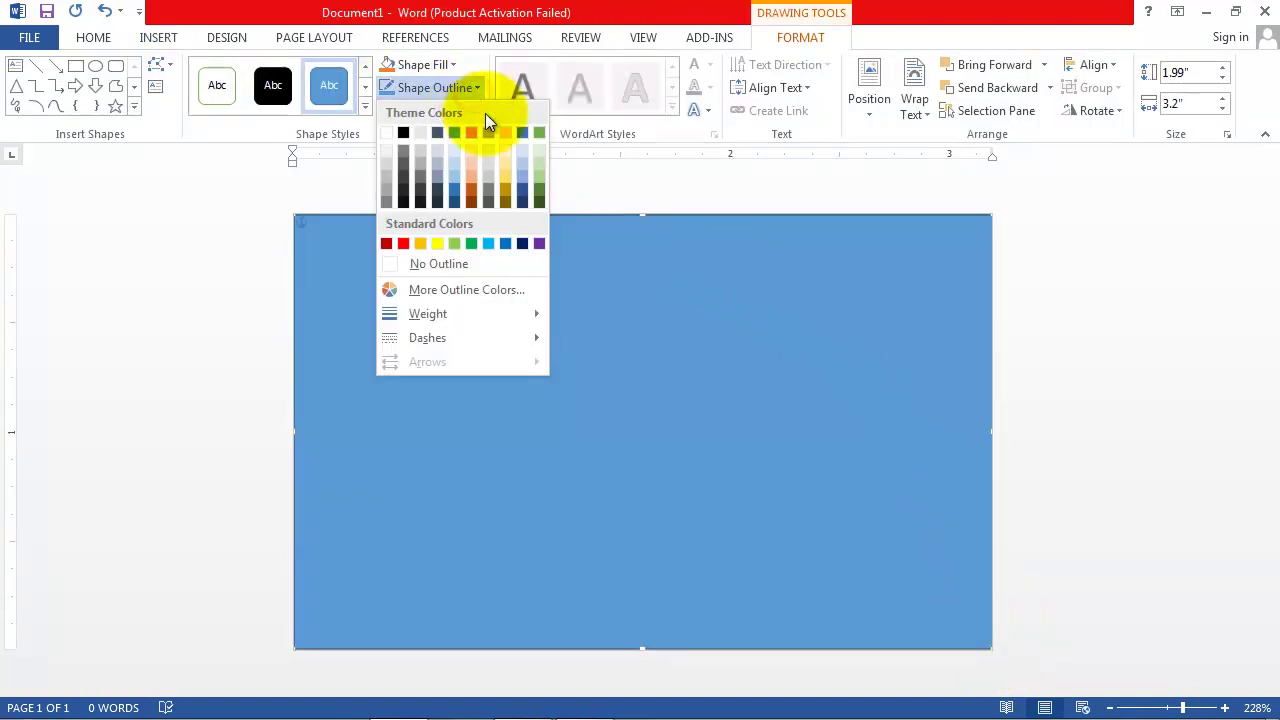
{"action": "left_click", "coordinate": [469, 265]}
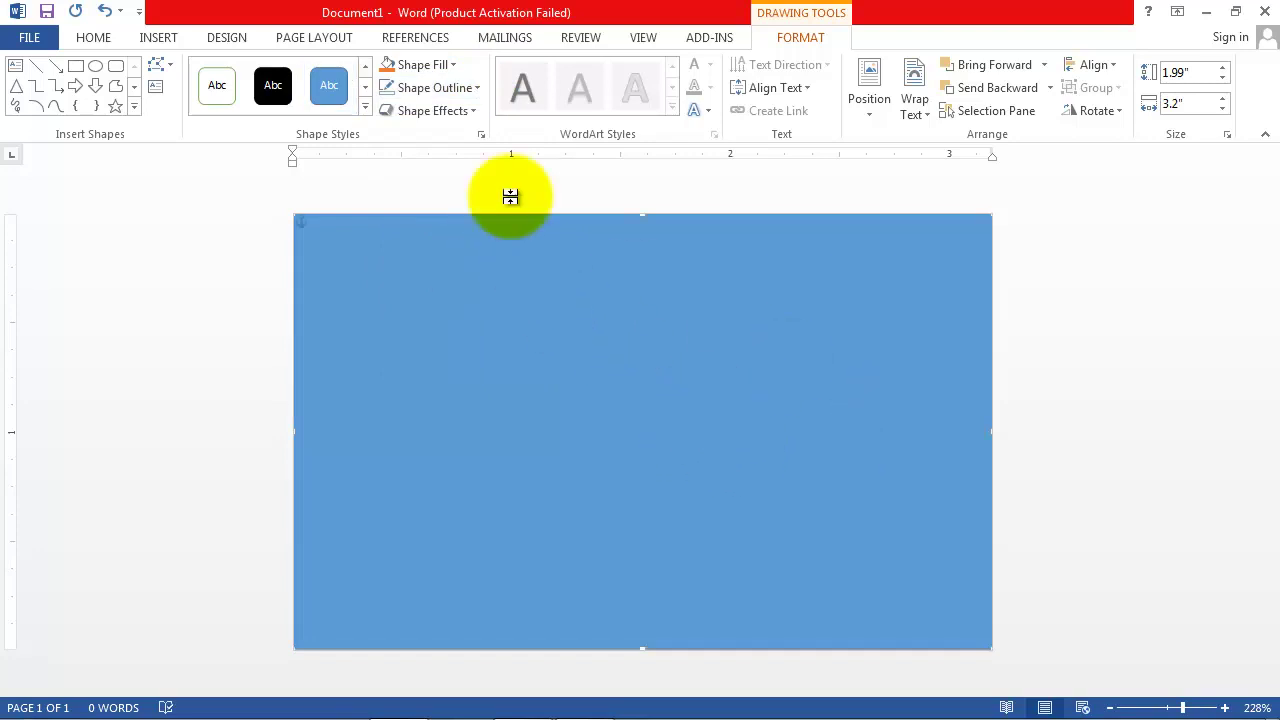
{"action": "left_click", "coordinate": [454, 65]}
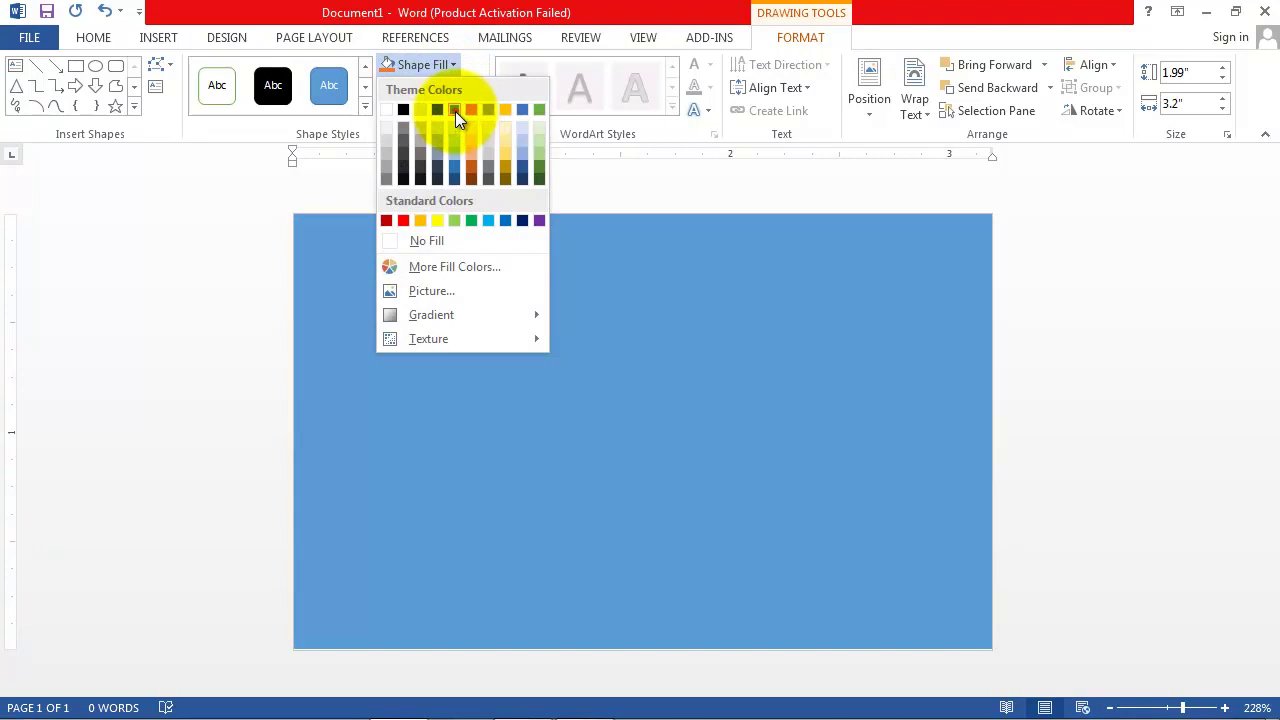
{"action": "left_click", "coordinate": [455, 111]}
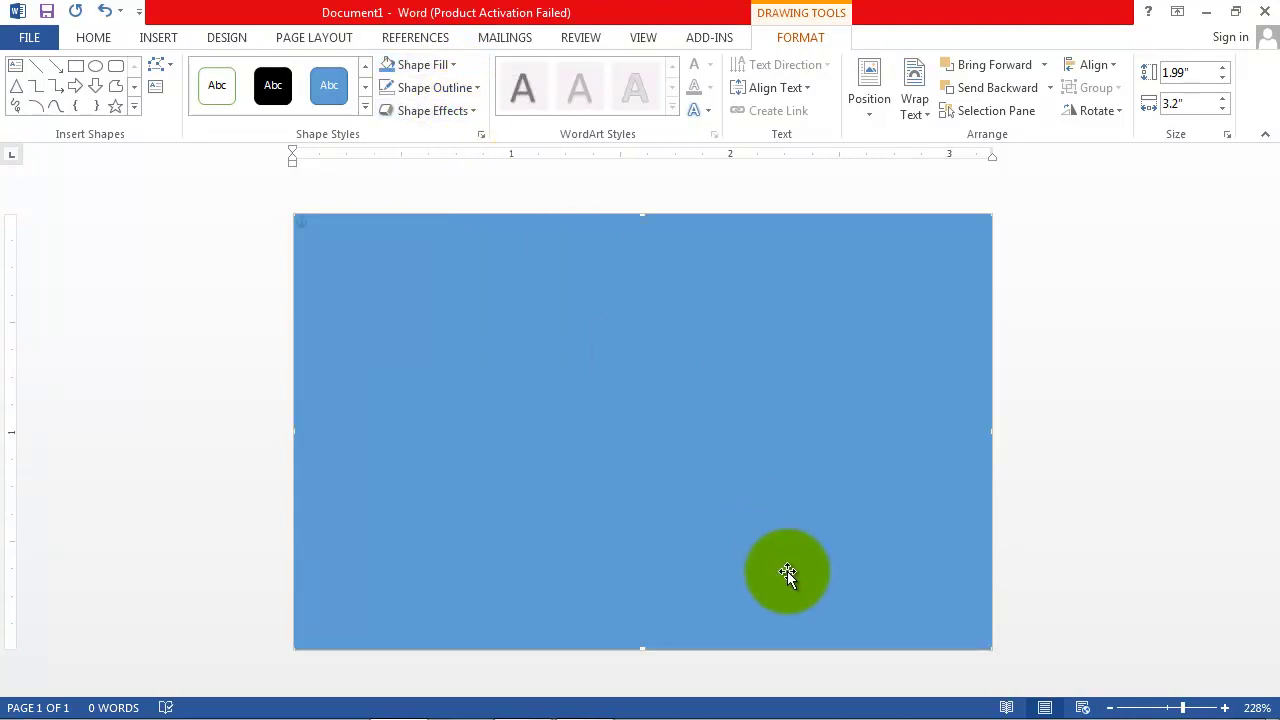
{"action": "left_click", "coordinate": [99, 40]}
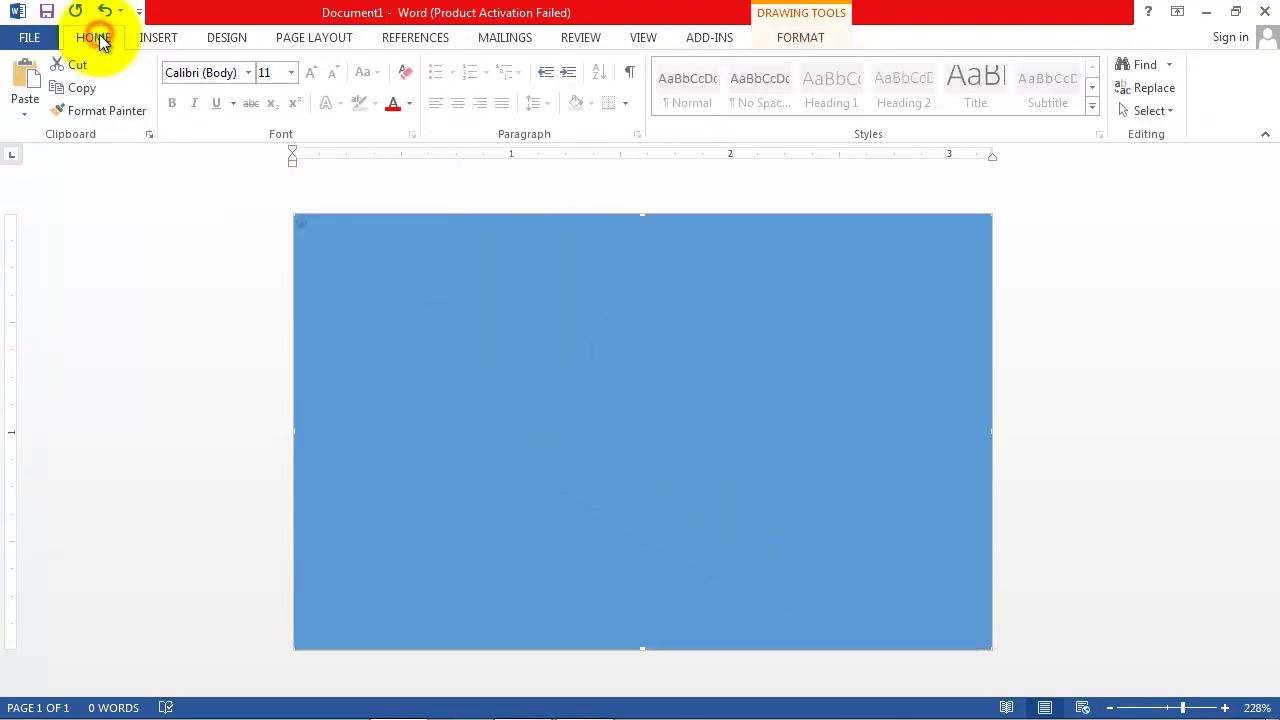
Paste a copy of the blue rectangle and fill it black
{"action": "left_click", "coordinate": [24, 80]}
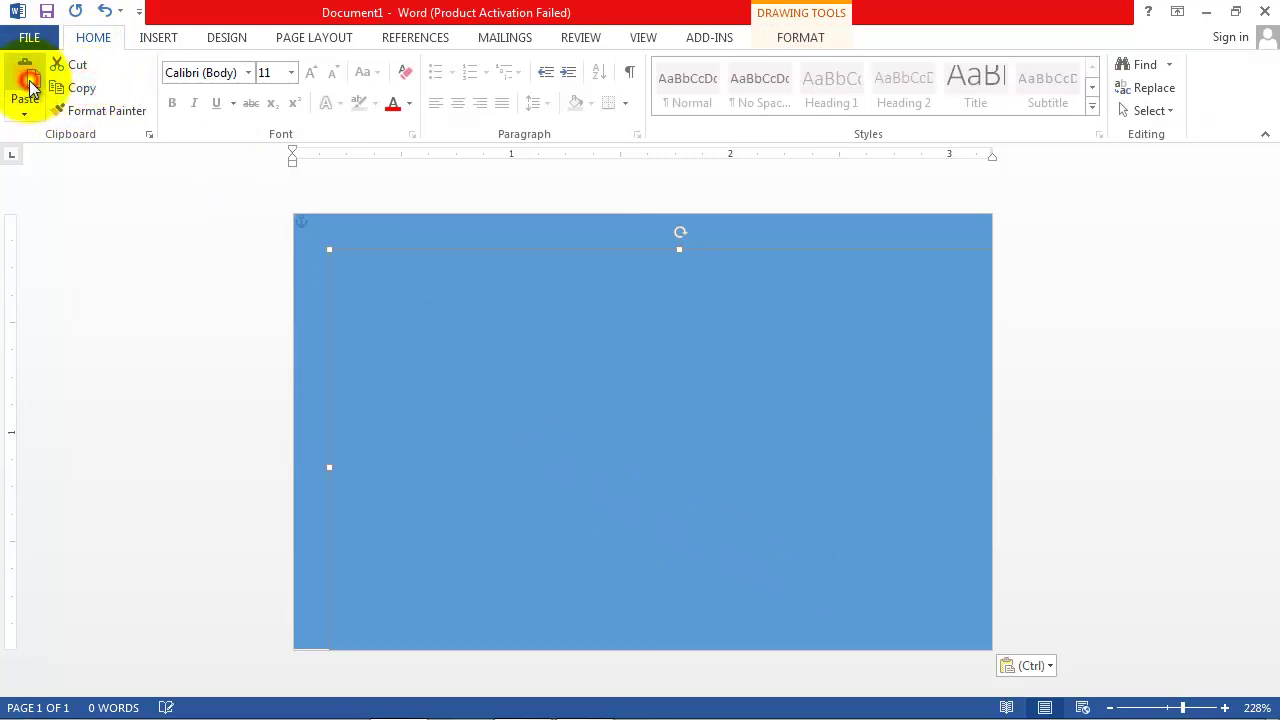
{"action": "left_click", "coordinate": [791, 37]}
{"action": "left_click", "coordinate": [456, 65]}
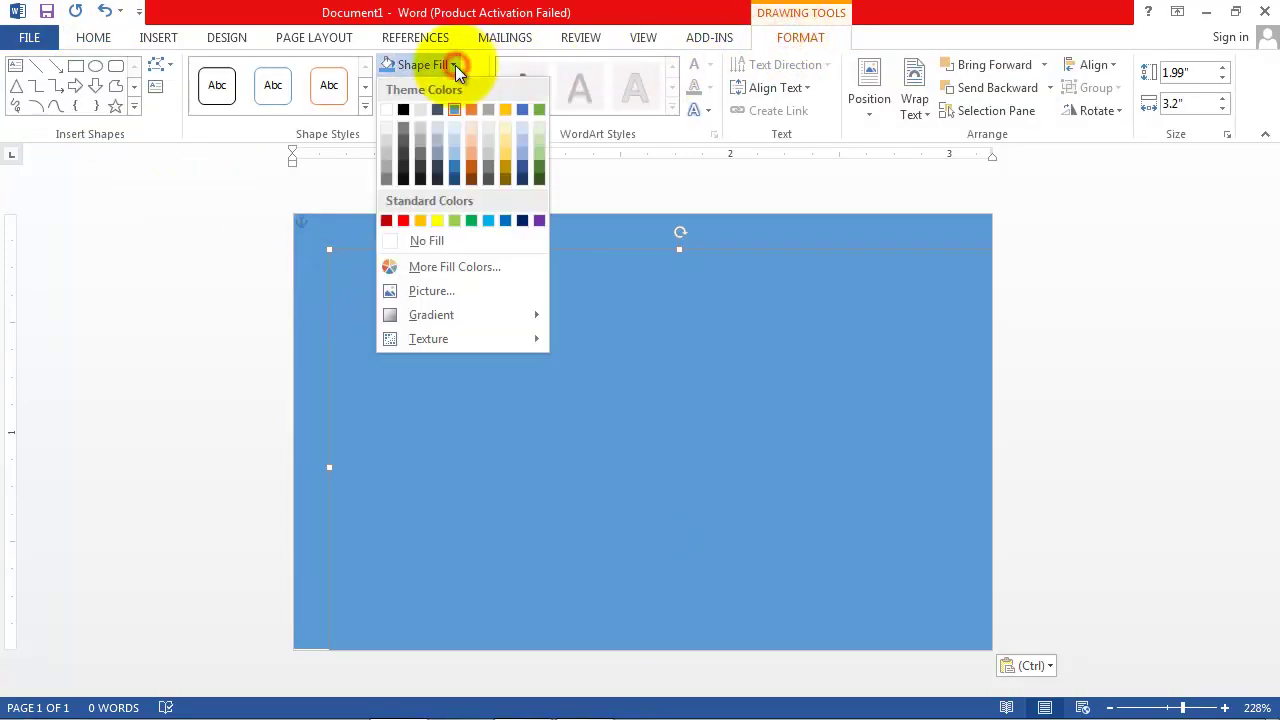
{"action": "left_click", "coordinate": [403, 117]}
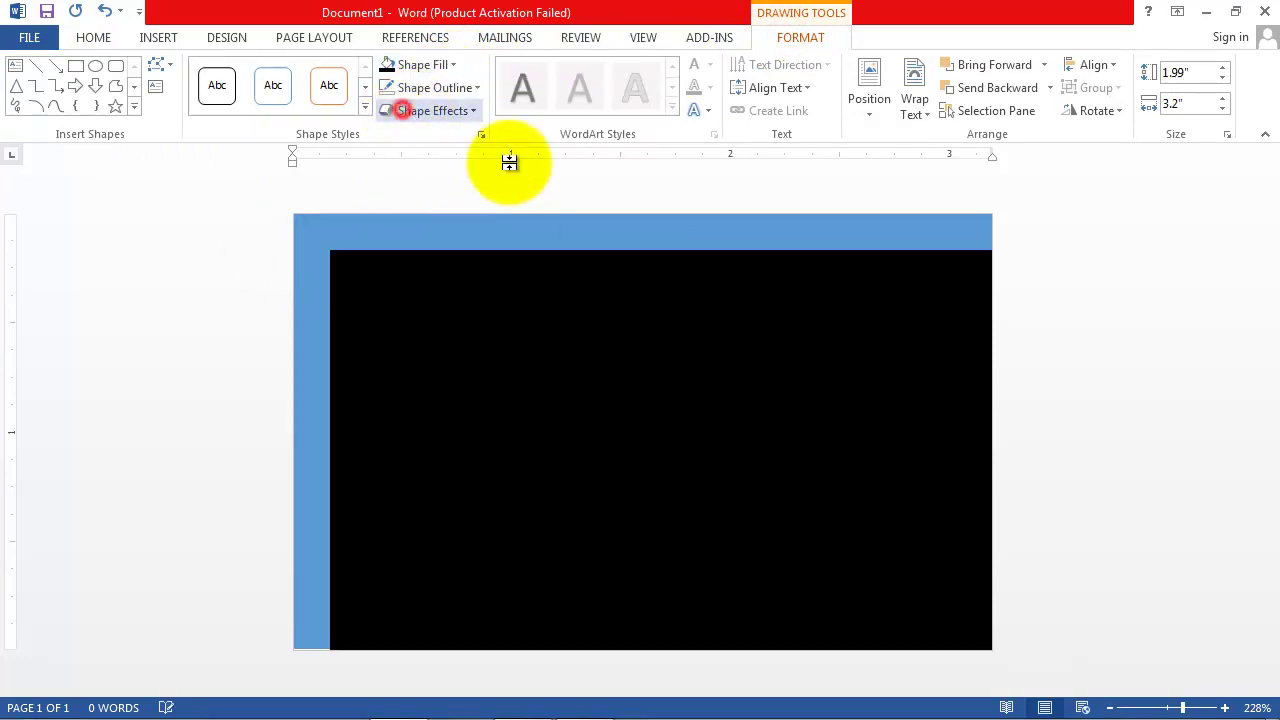
Narrow the black panel to about half width on the right, top-aligned with the blue background
{"action": "left_click_drag", "start_coordinate": [651, 353], "coordinate": [650, 317]}
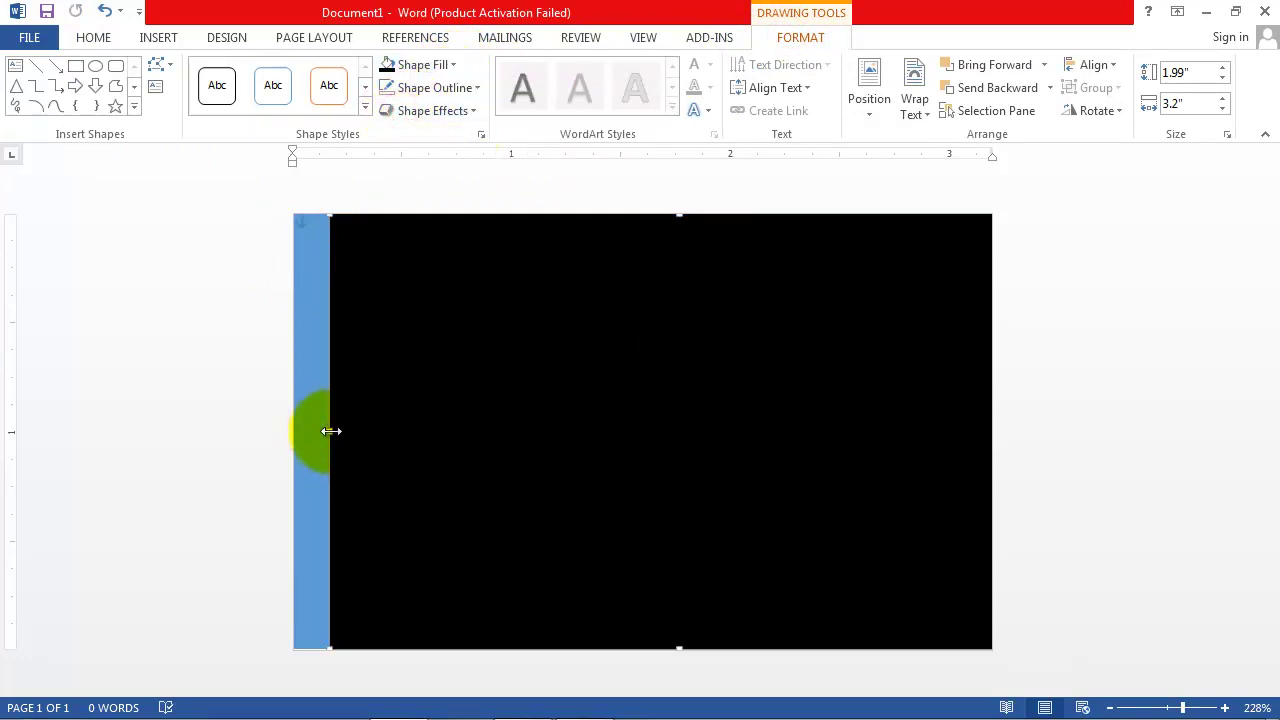
{"action": "left_click_drag", "start_coordinate": [330, 432], "coordinate": [673, 436]}
{"action": "left_click_drag", "start_coordinate": [813, 411], "coordinate": [739, 409]}
{"action": "key", "text": "shift"}
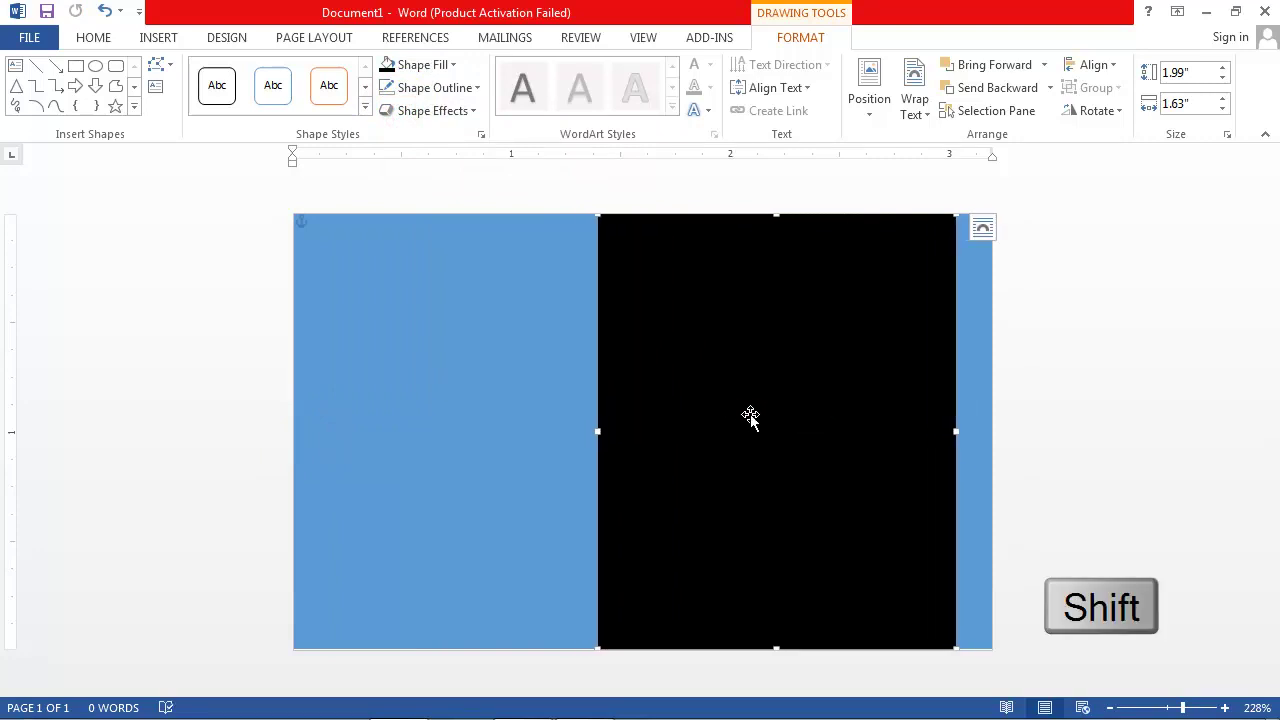
{"action": "left_click", "coordinate": [985, 398], "text": "shift"}
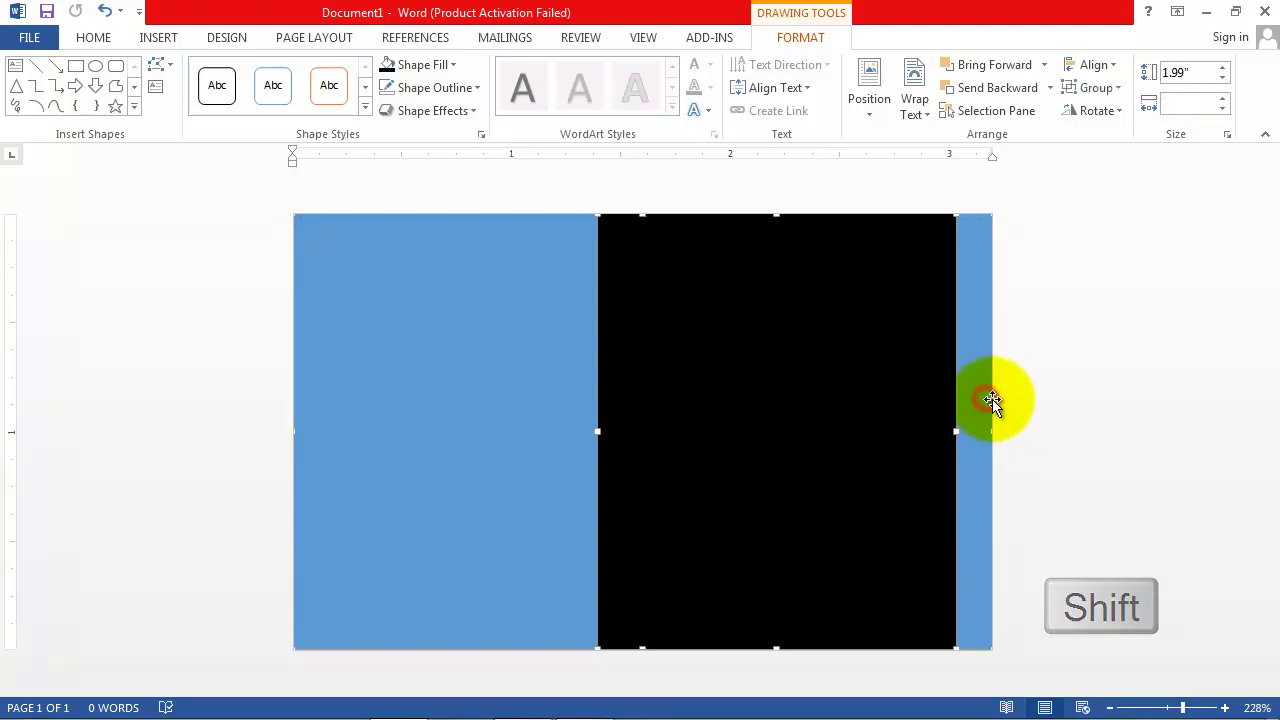
{"action": "left_click", "coordinate": [1110, 66]}
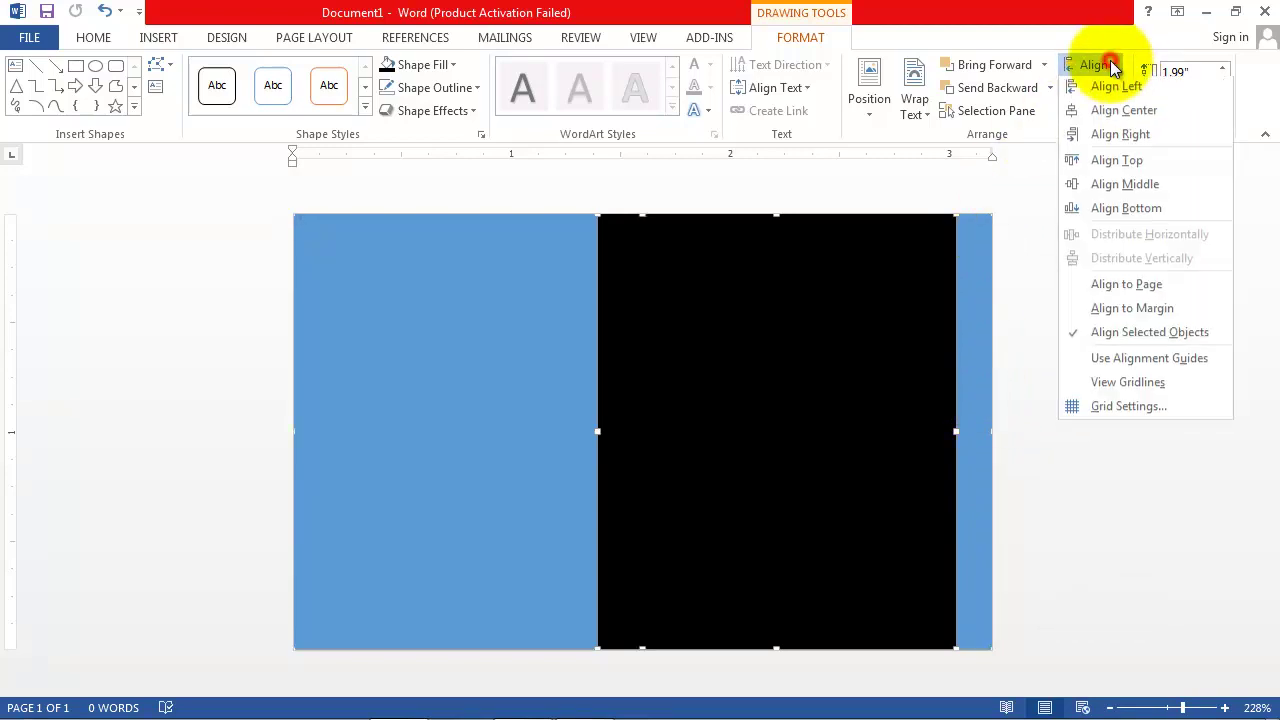
{"action": "left_click", "coordinate": [1100, 165]}
{"action": "left_click", "coordinate": [1057, 374]}
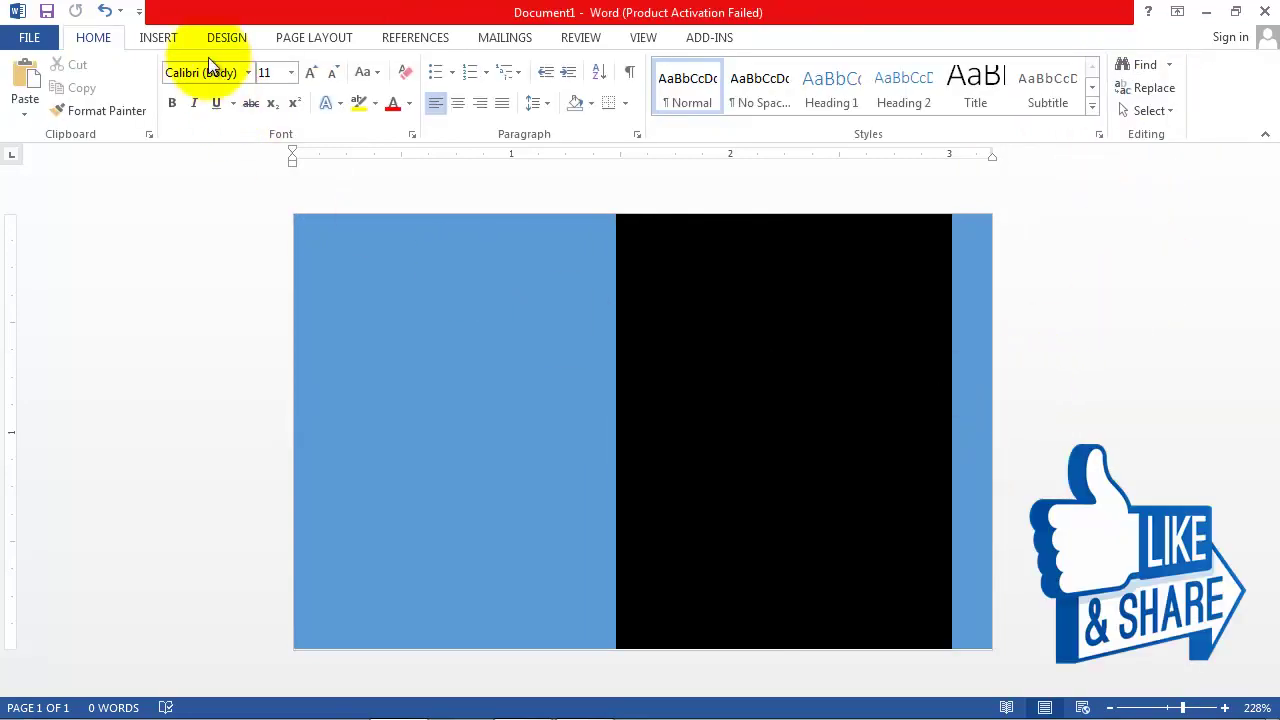
Draw a long rectangular bar across the black panel, extending onto the blue area
{"action": "left_click", "coordinate": [160, 38]}
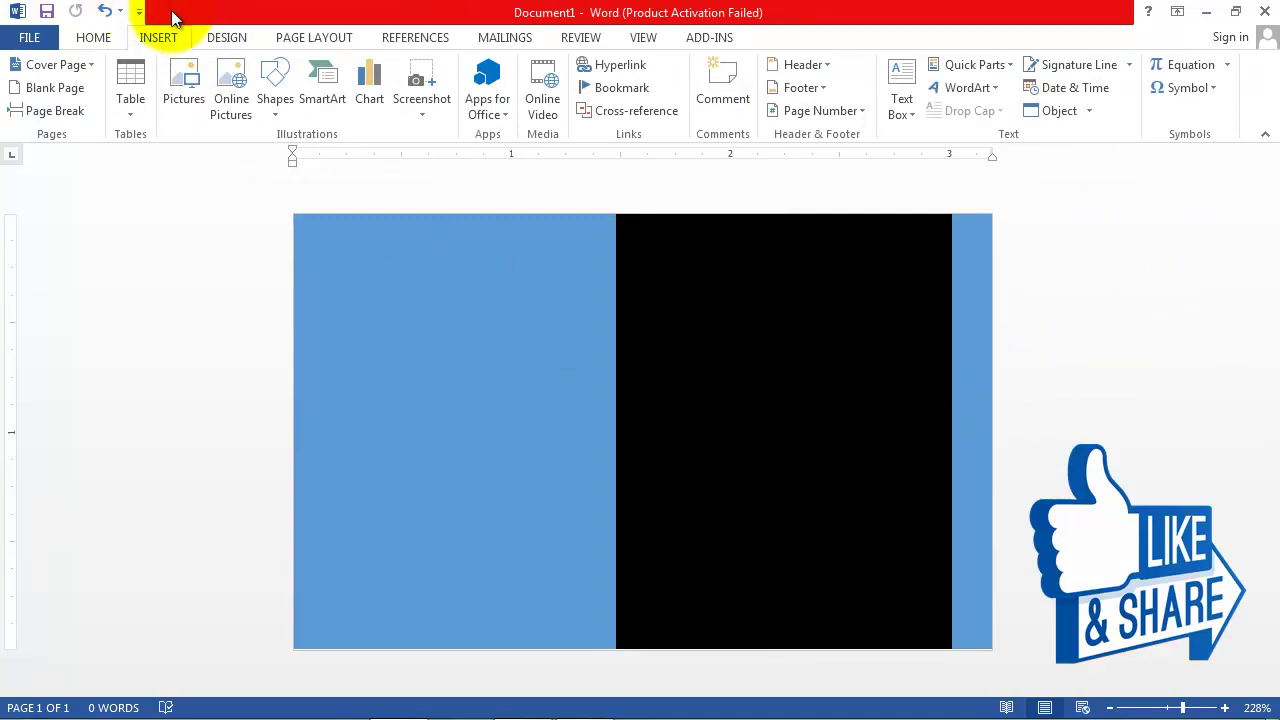
{"action": "left_click", "coordinate": [274, 106]}
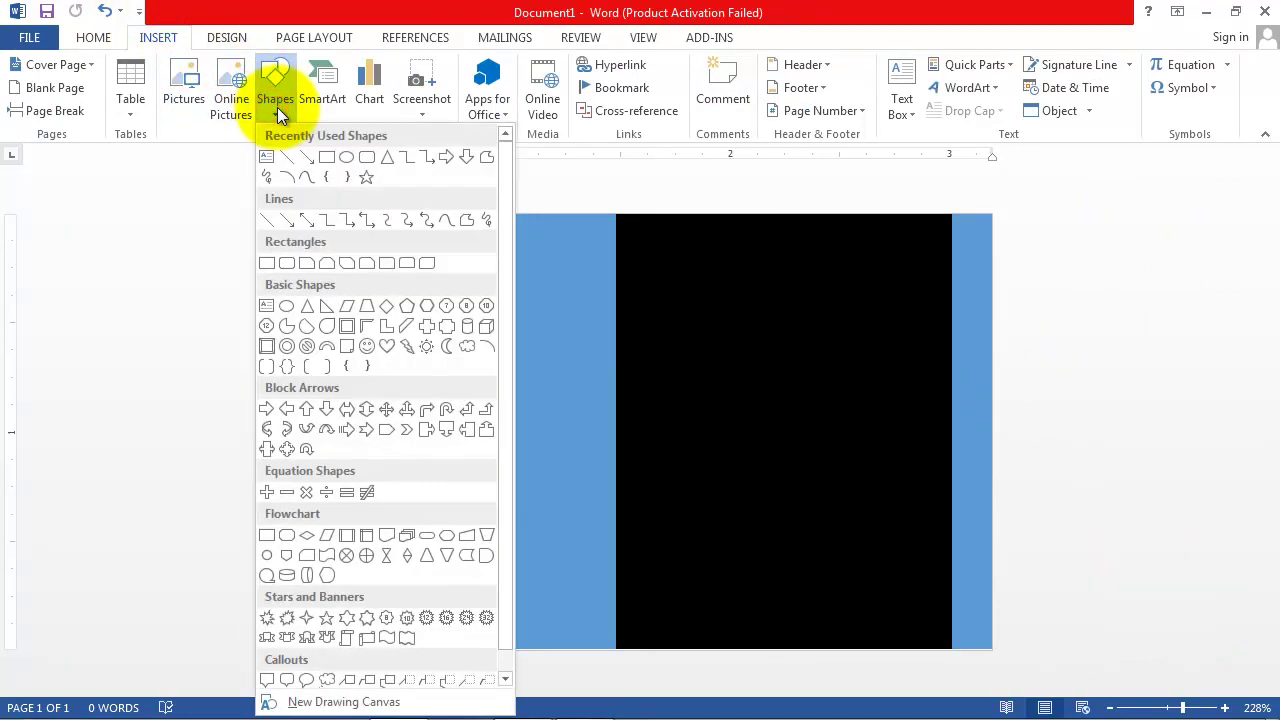
{"action": "left_click", "coordinate": [326, 157]}
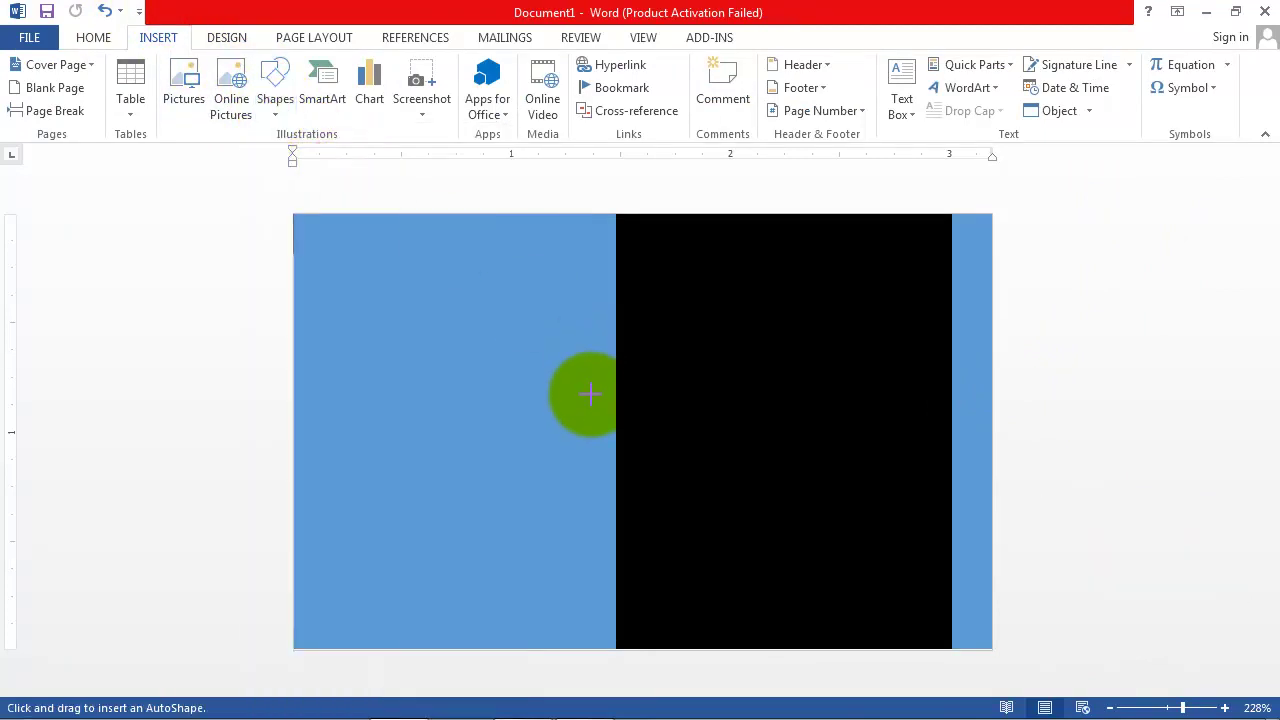
{"action": "left_click_drag", "start_coordinate": [571, 398], "coordinate": [978, 469]}
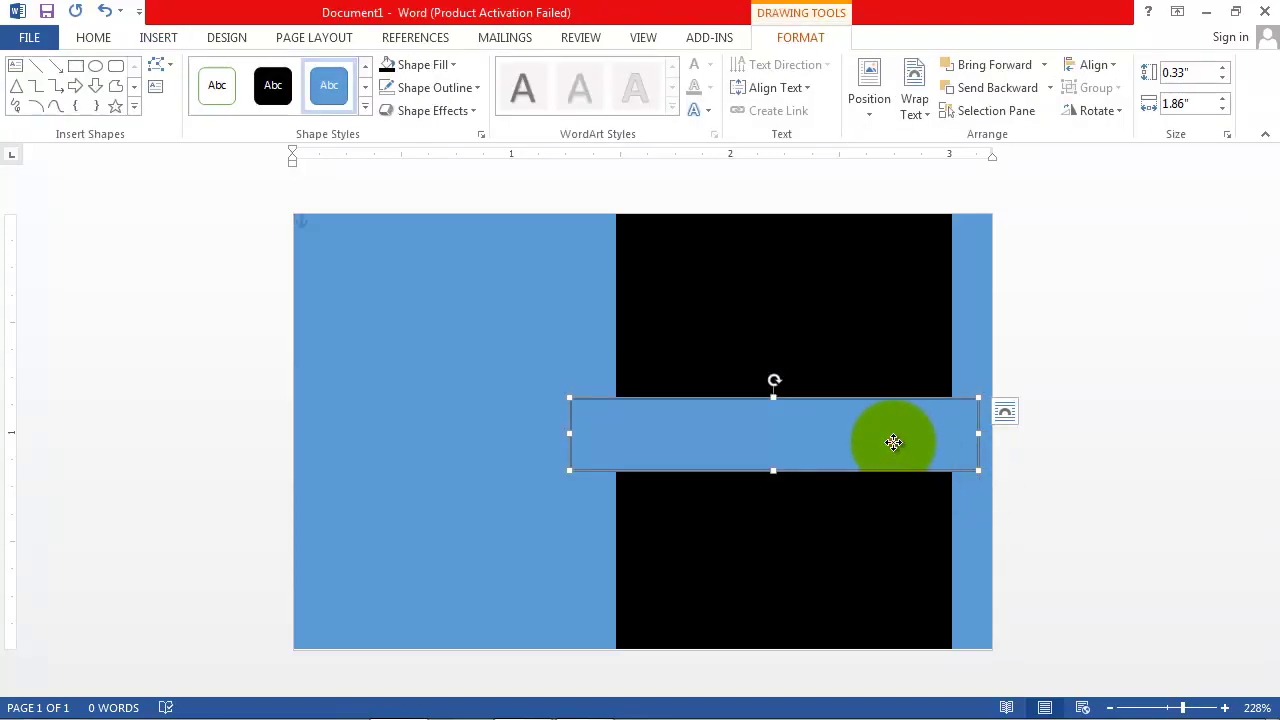
{"action": "left_click_drag", "start_coordinate": [893, 437], "coordinate": [893, 425]}
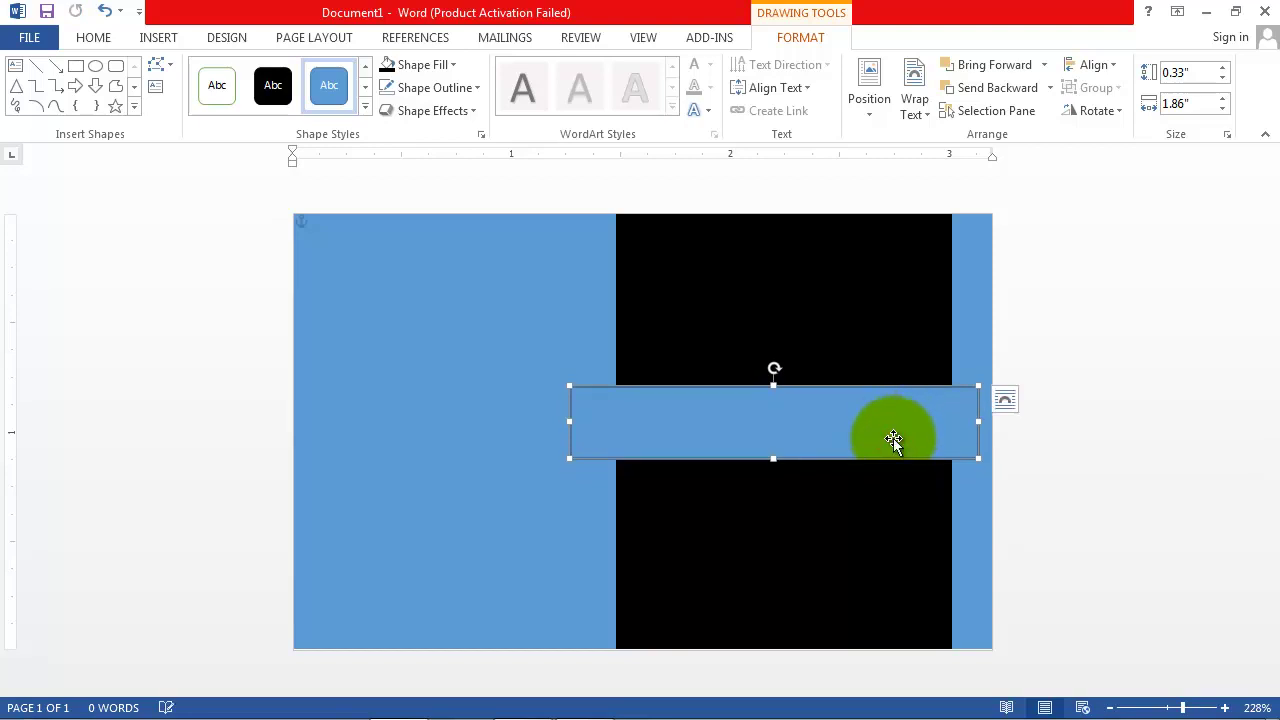
Remove the bar's outline and fill it orange
{"action": "left_click", "coordinate": [466, 86]}
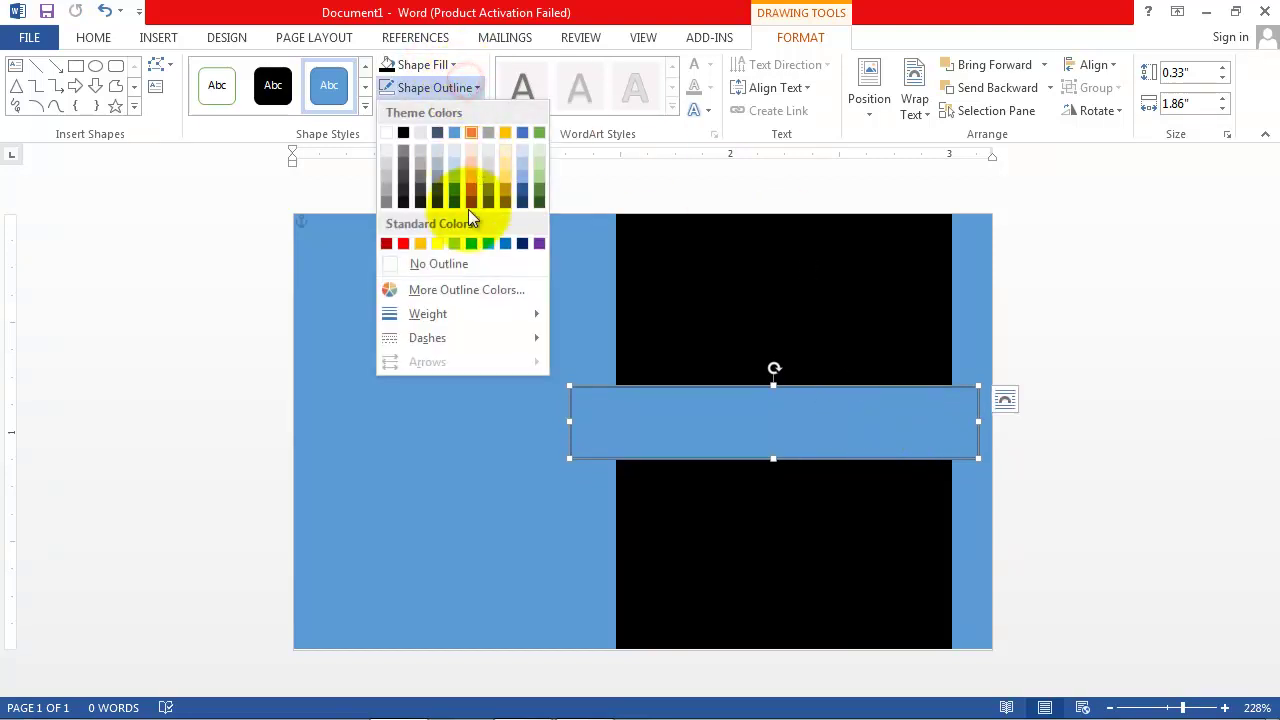
{"action": "left_click", "coordinate": [433, 264]}
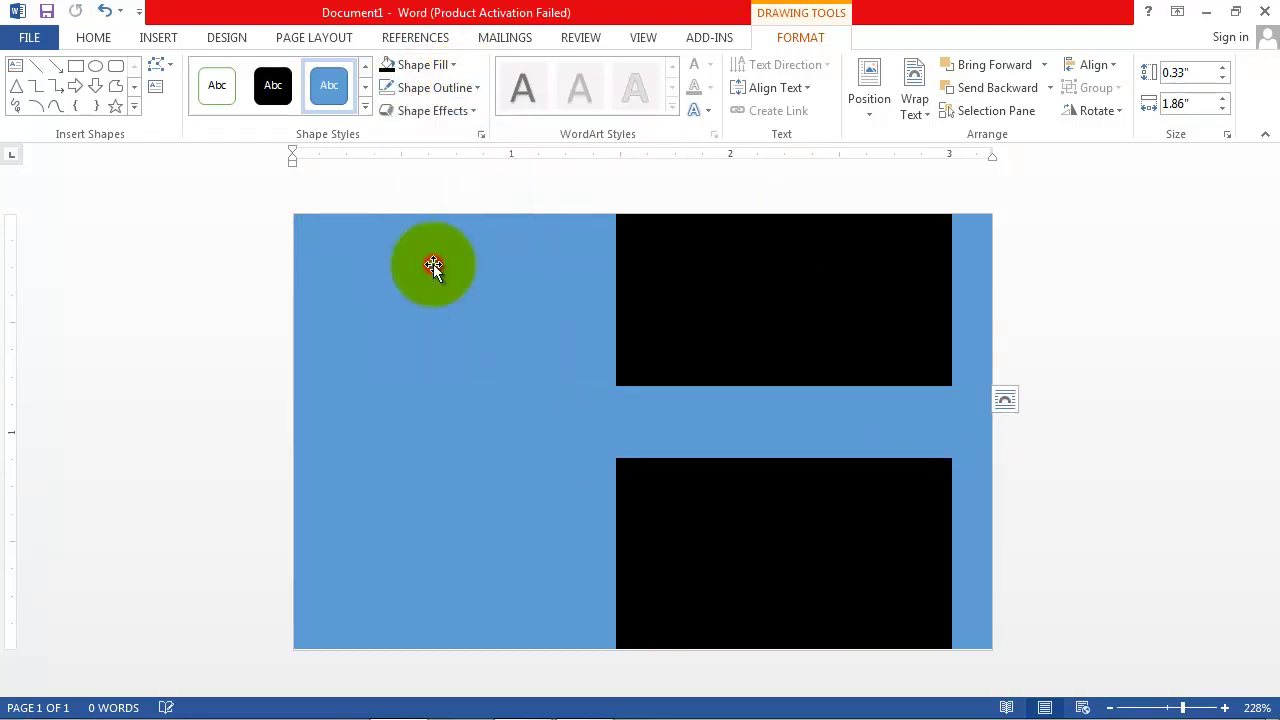
{"action": "left_click", "coordinate": [451, 63]}
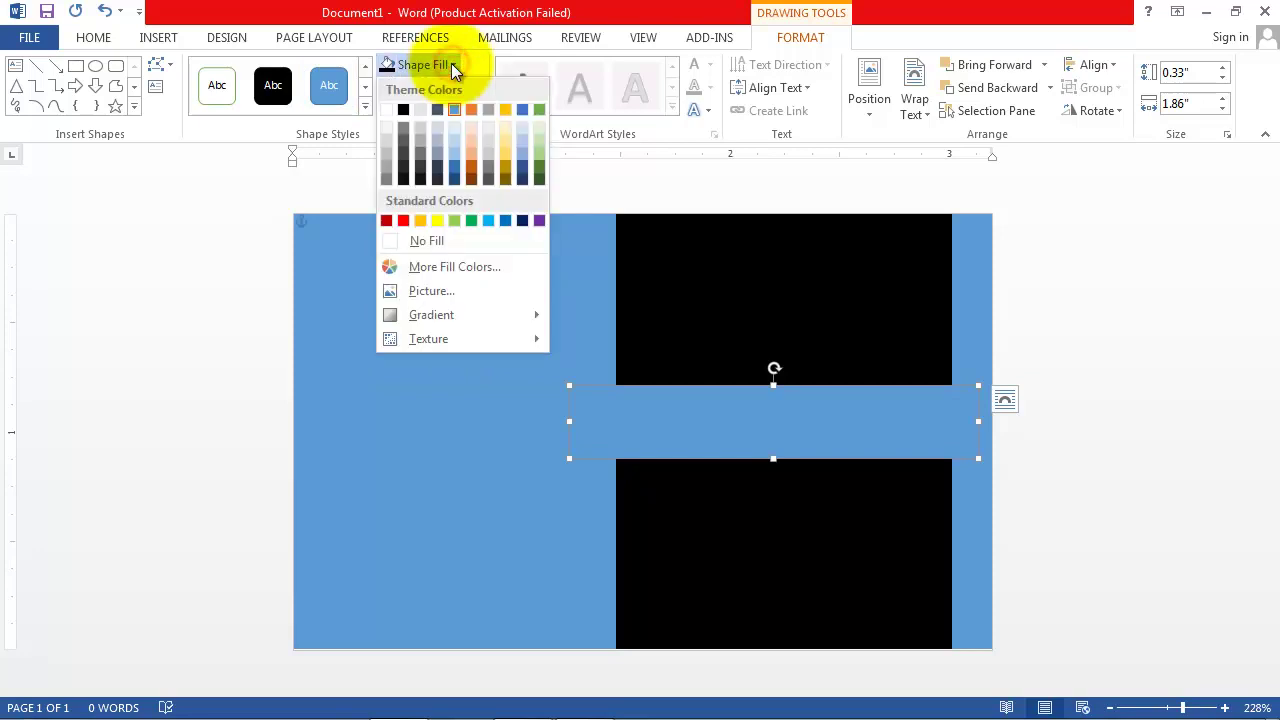
{"action": "left_click", "coordinate": [470, 110]}
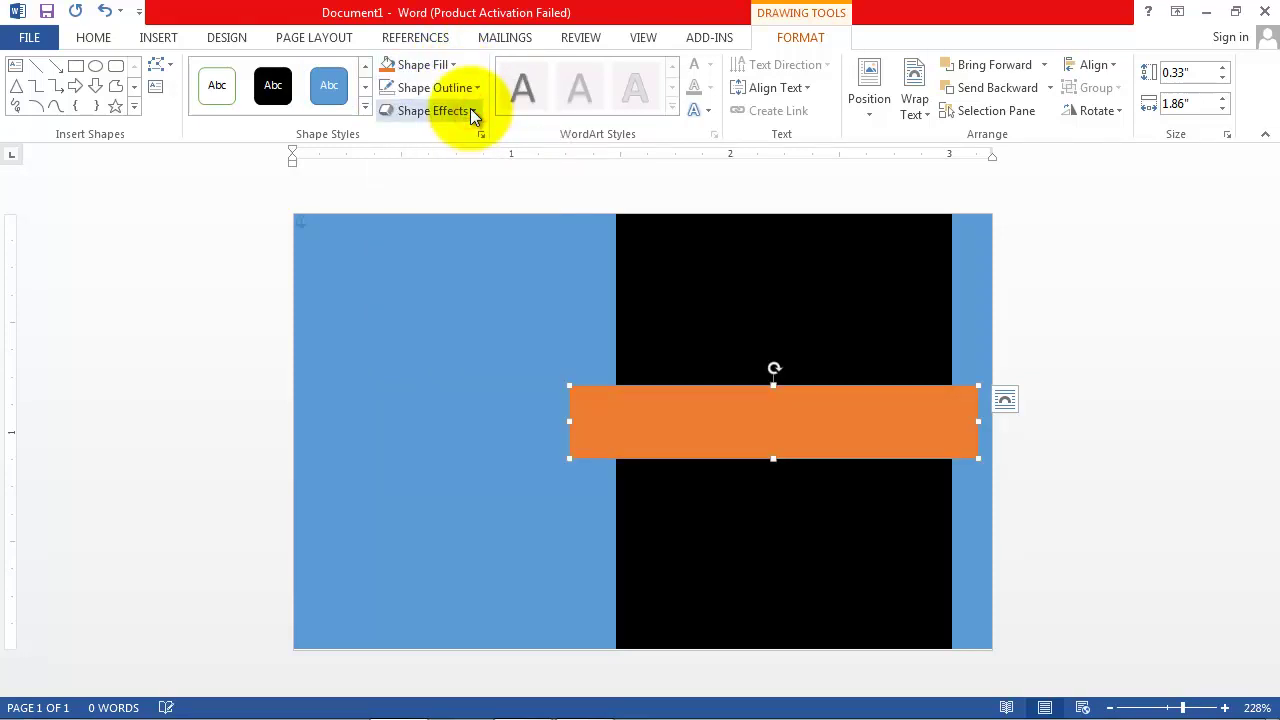
{"action": "left_click", "coordinate": [168, 38]}
{"action": "left_click", "coordinate": [276, 113]}
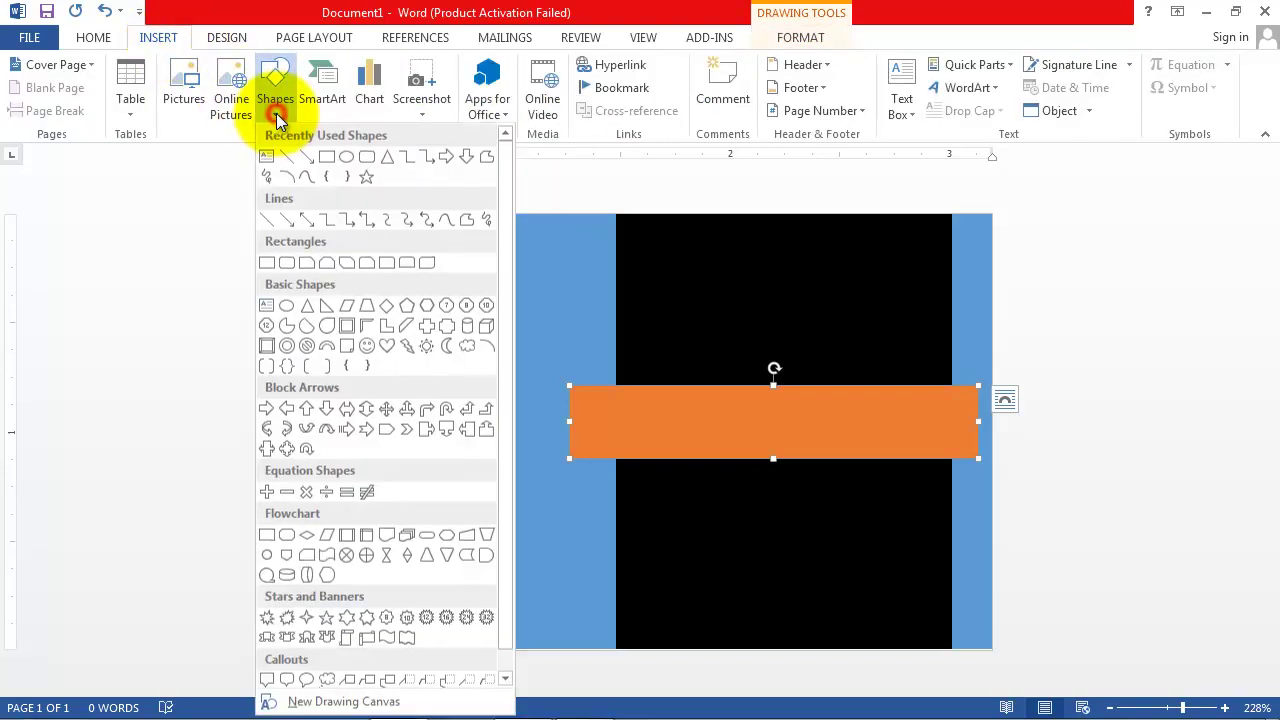
Draw a freeform triangle beneath the left end of the orange bar
{"action": "left_click", "coordinate": [487, 157]}
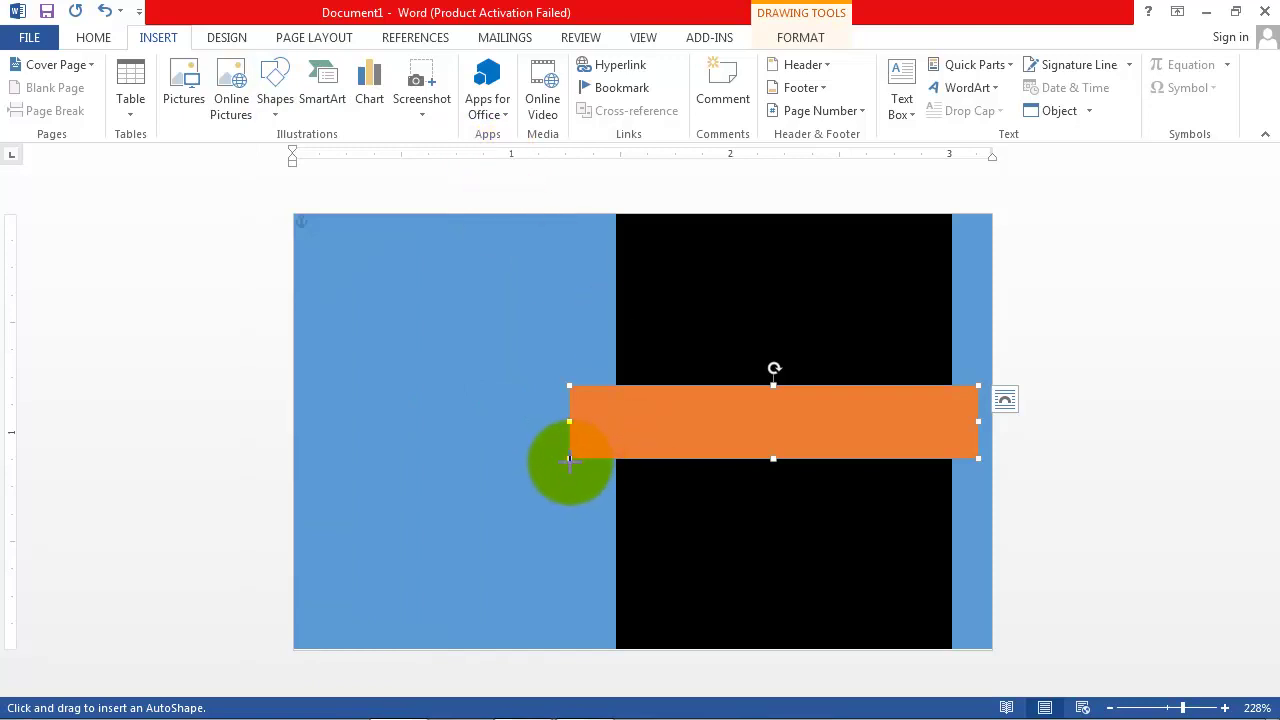
{"action": "left_click_drag", "start_coordinate": [567, 459], "coordinate": [606, 517]}
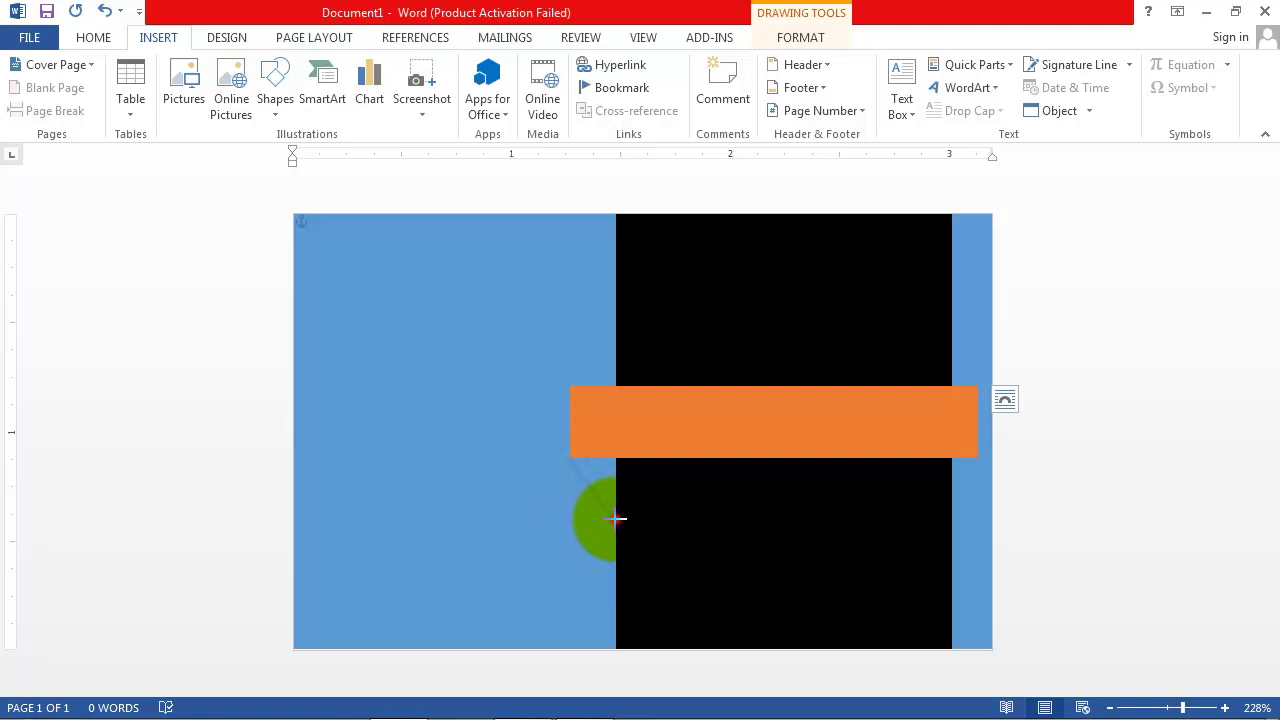
{"action": "left_click", "coordinate": [620, 462]}
{"action": "left_click", "coordinate": [578, 461]}
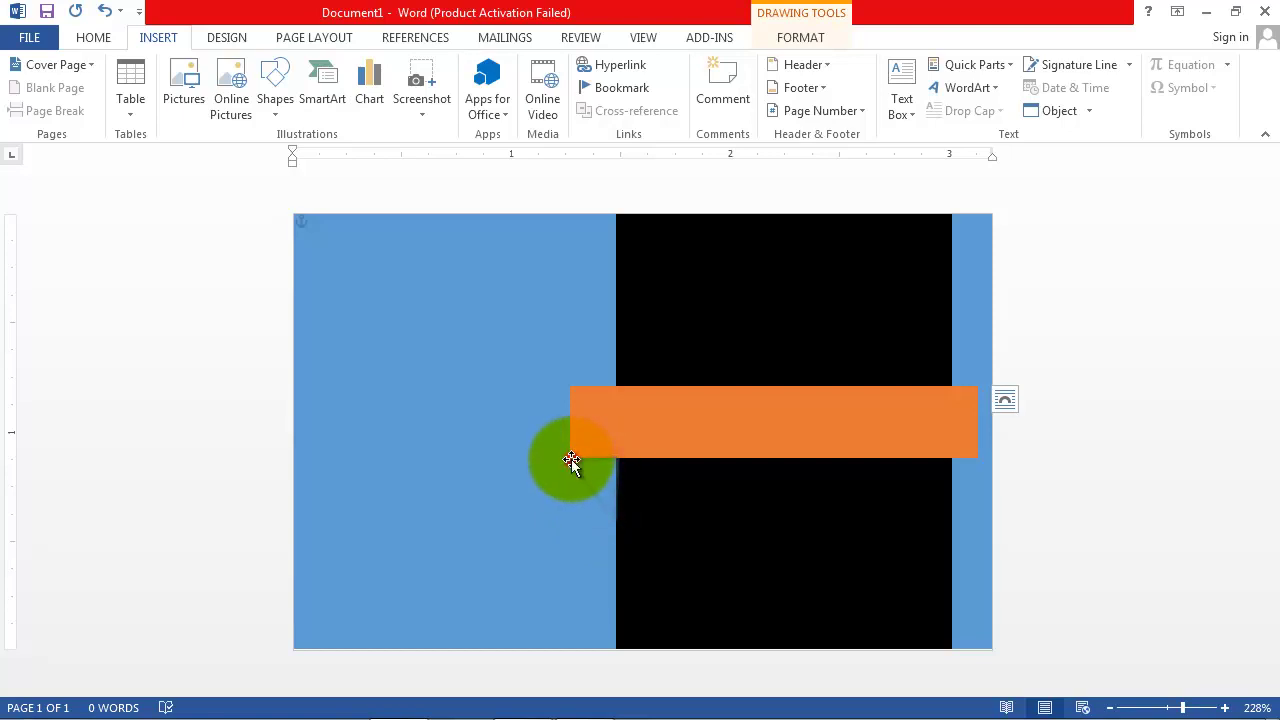
Give the triangle no outline and a darker orange fill, then select it with the bar
{"action": "left_click", "coordinate": [465, 88]}
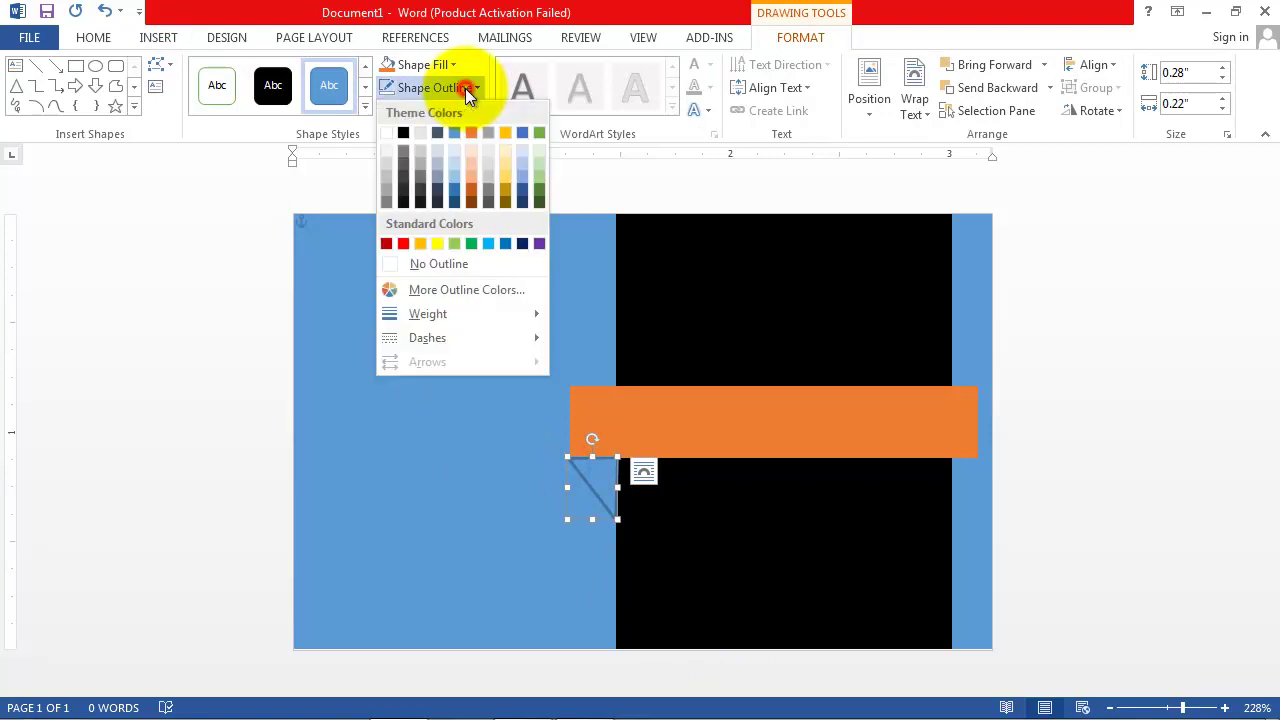
{"action": "left_click", "coordinate": [451, 264]}
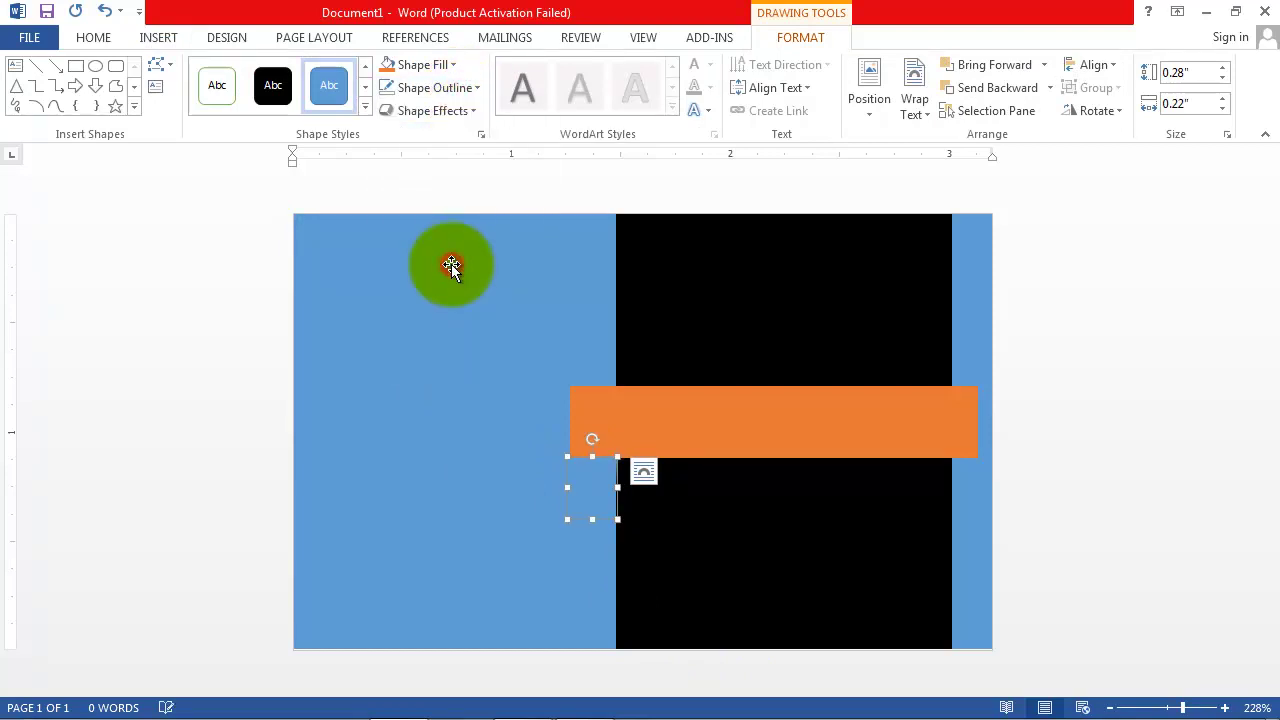
{"action": "left_click", "coordinate": [455, 63]}
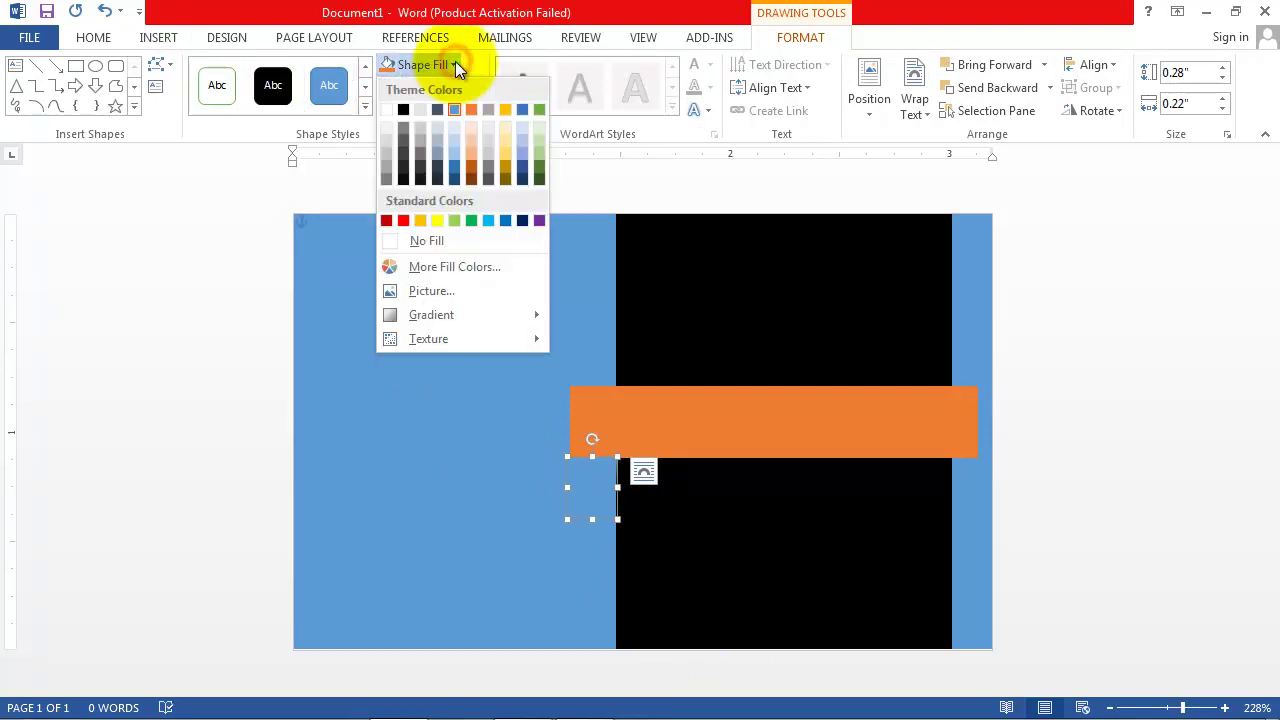
{"action": "left_click", "coordinate": [471, 165]}
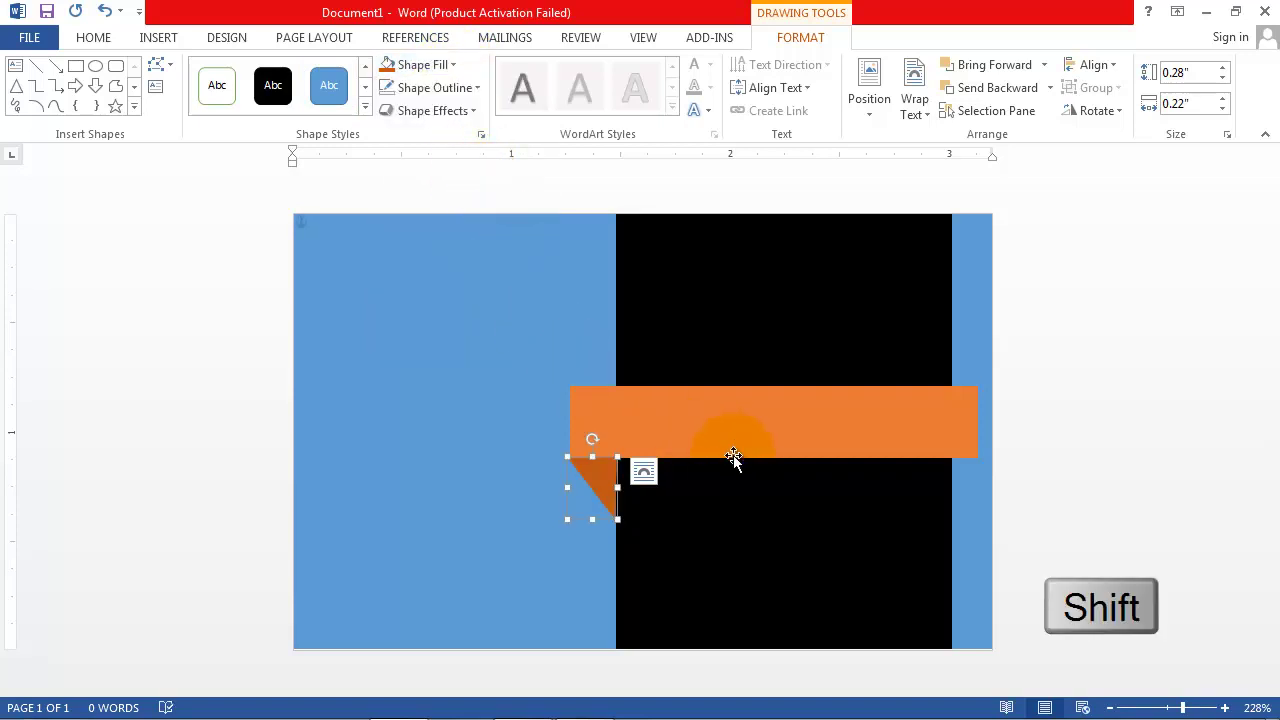
{"action": "left_click", "coordinate": [755, 433], "text": "shift"}
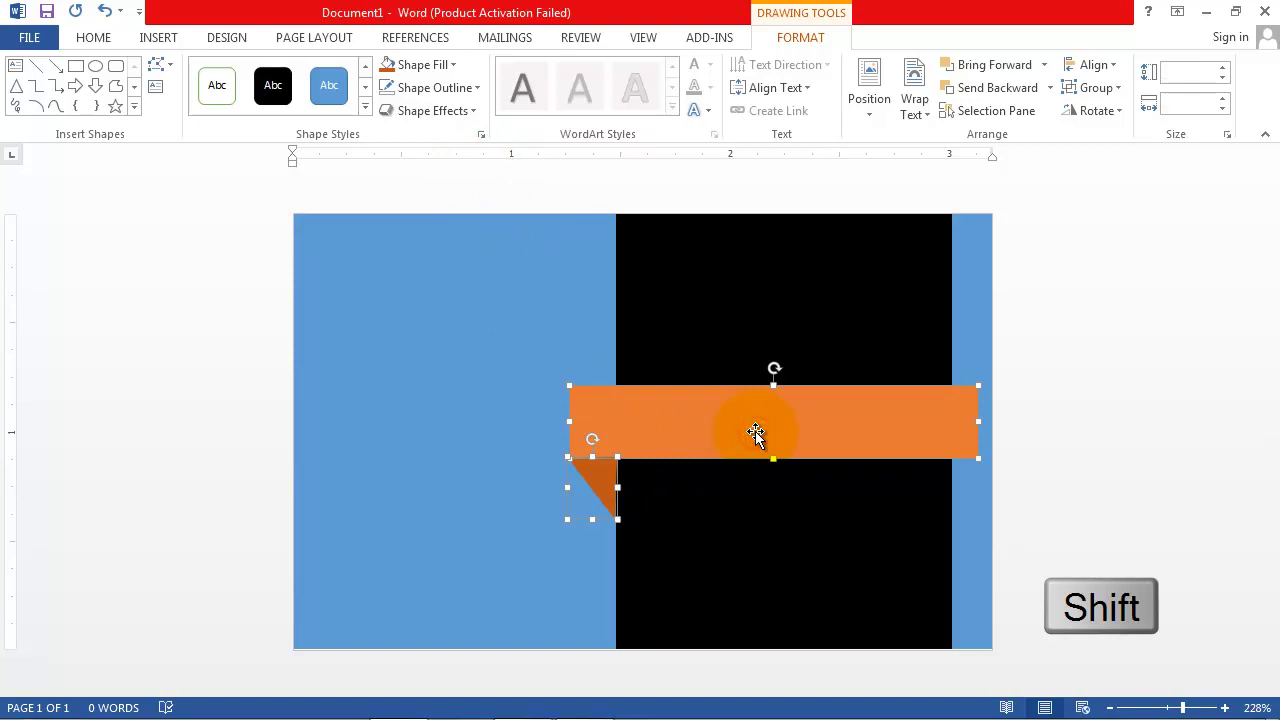
Group the orange bar and triangle, then apply an Offset Bottom outer shadow
{"action": "left_click", "coordinate": [1118, 88]}
{"action": "left_click", "coordinate": [1101, 114]}
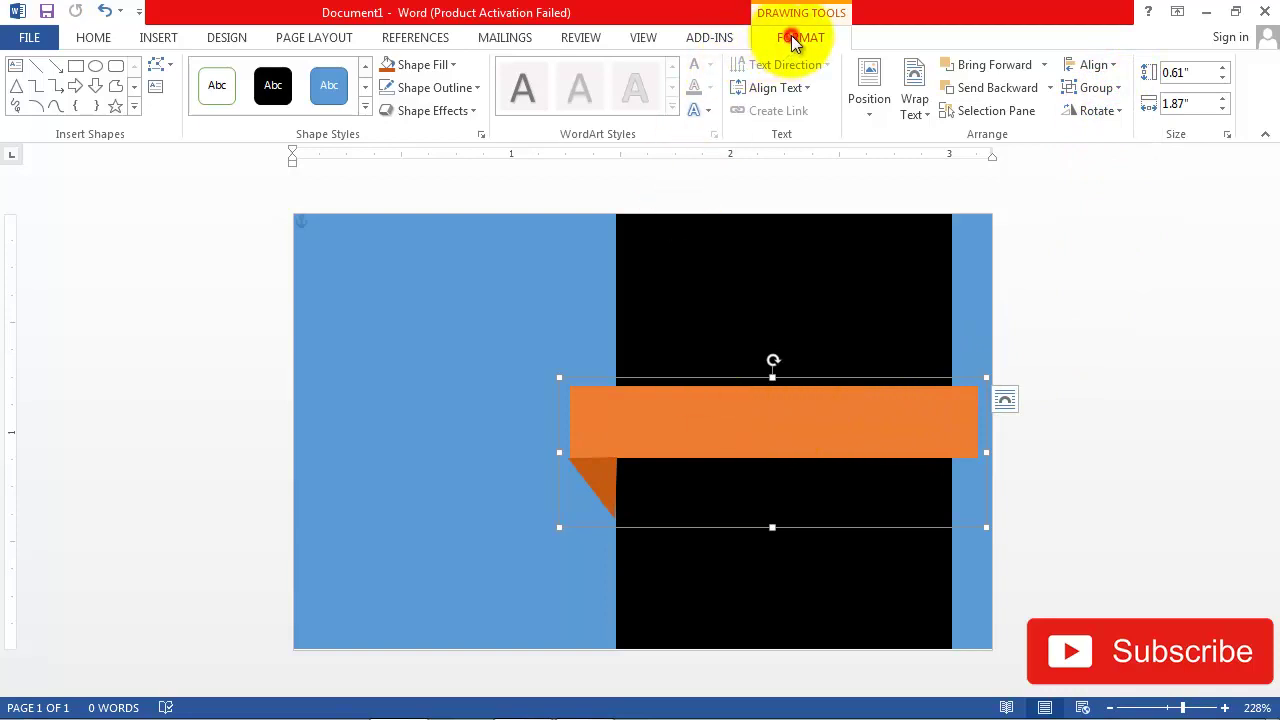
{"action": "left_click", "coordinate": [438, 113]}
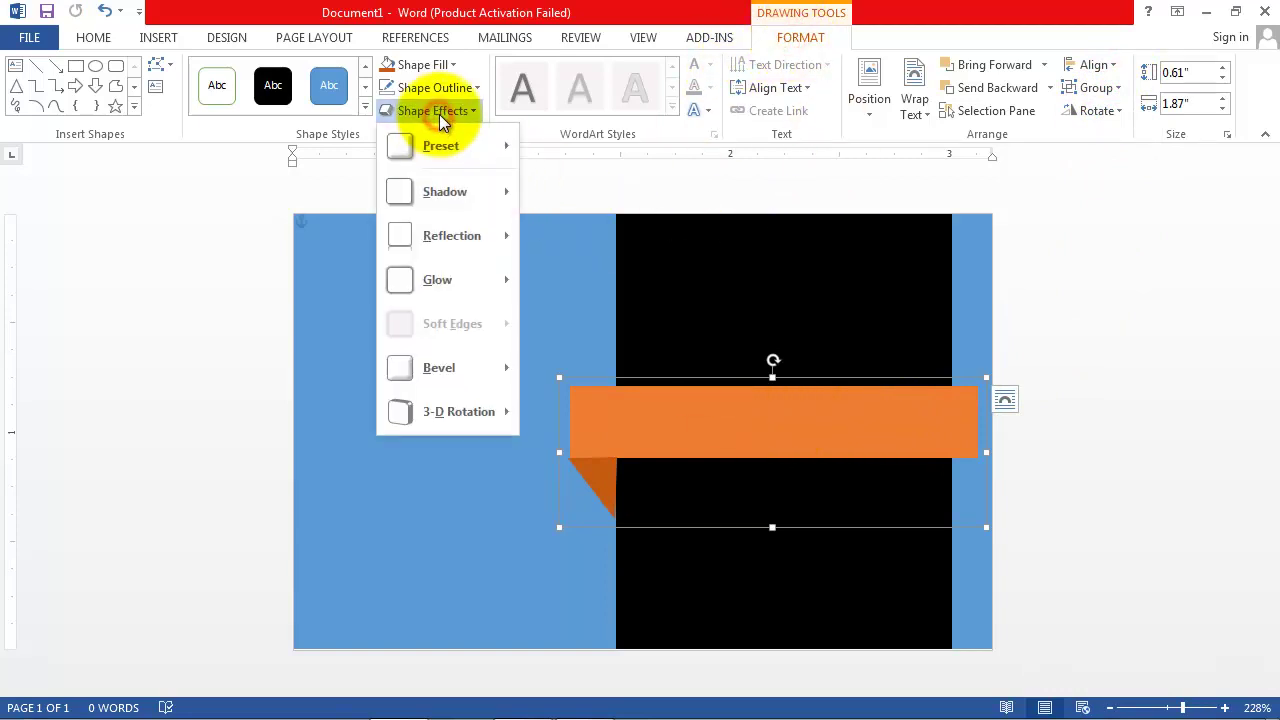
{"action": "mouse_move", "coordinate": [474, 193]}
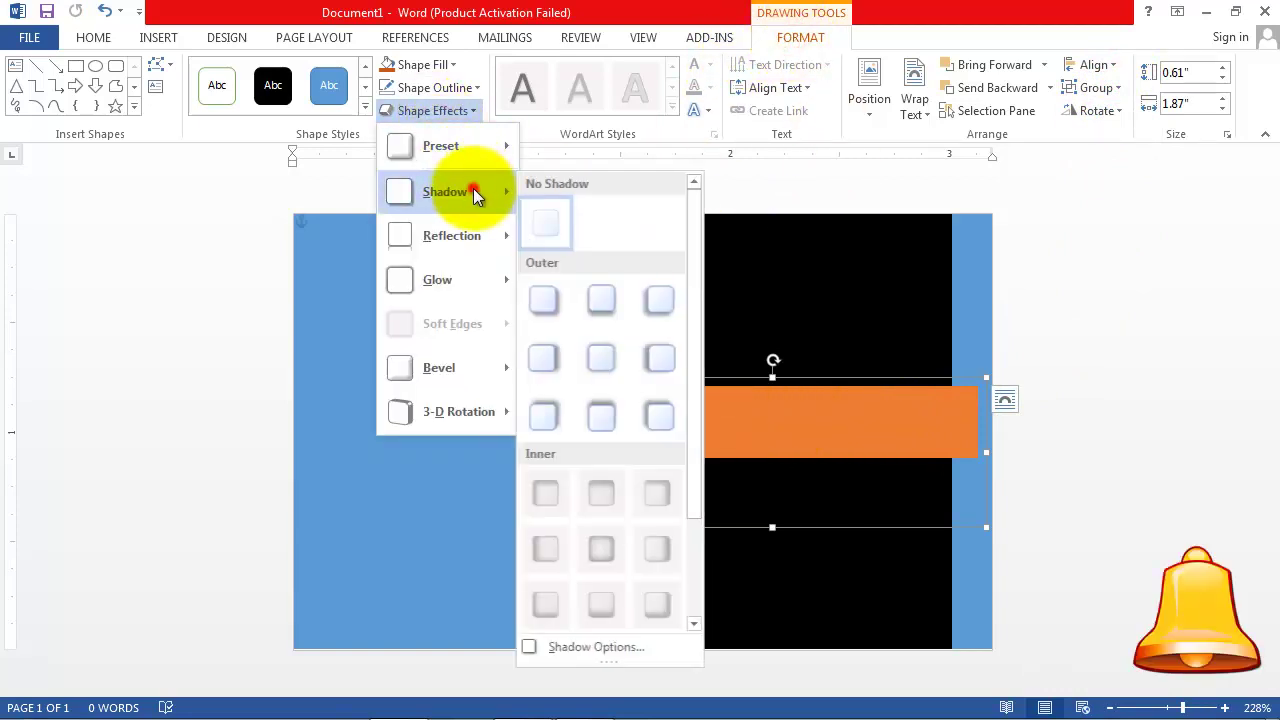
{"action": "left_click", "coordinate": [602, 300]}
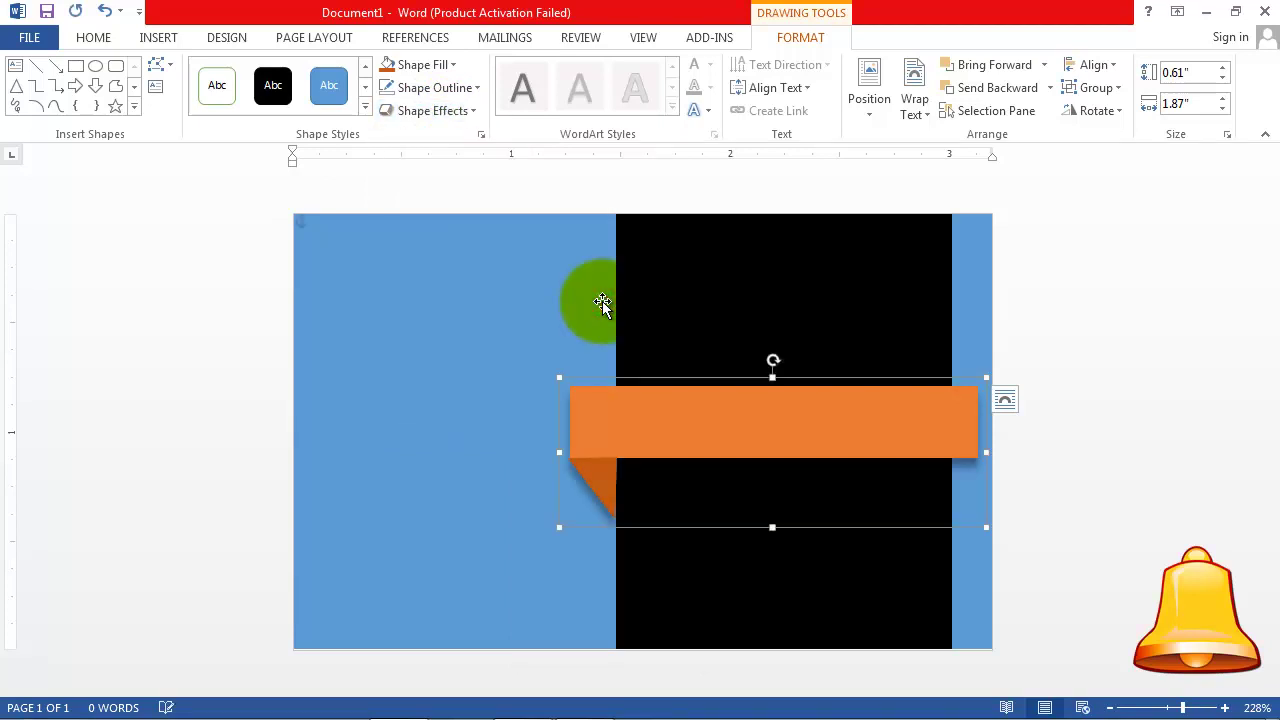
{"action": "left_click", "coordinate": [1063, 338]}
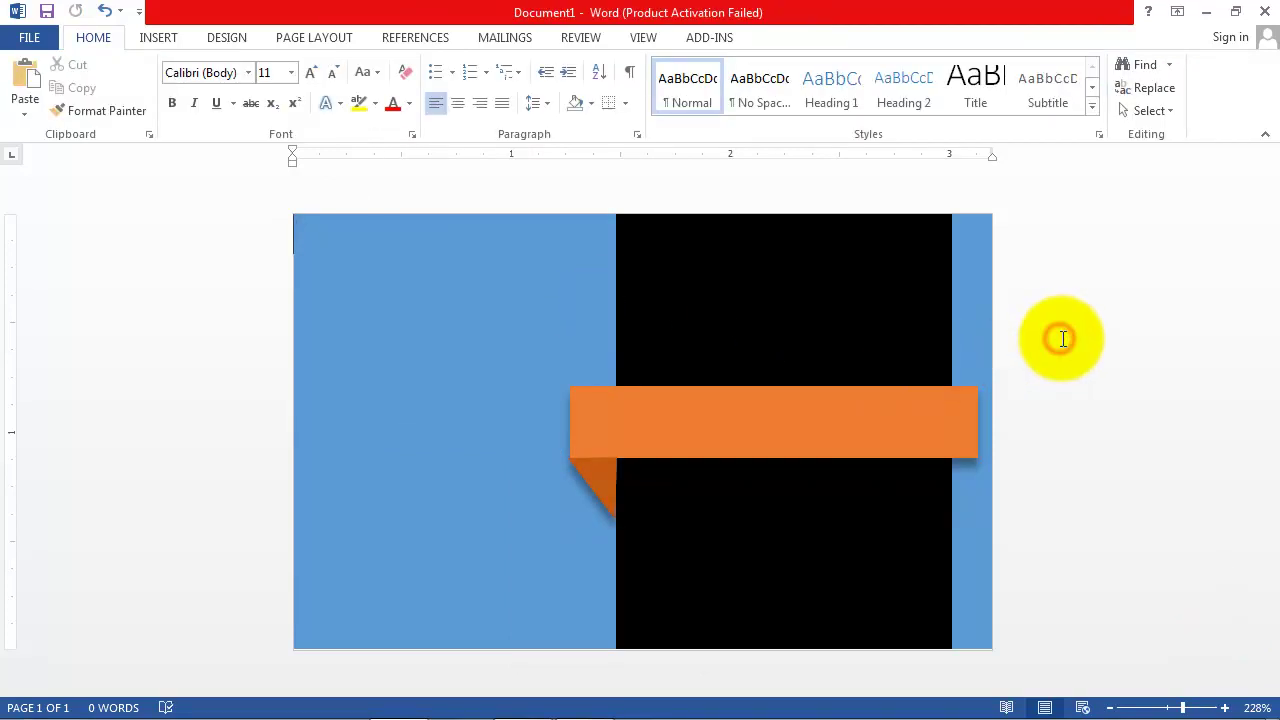
Draw a text box across the top of the black panel
{"action": "left_click", "coordinate": [160, 38]}
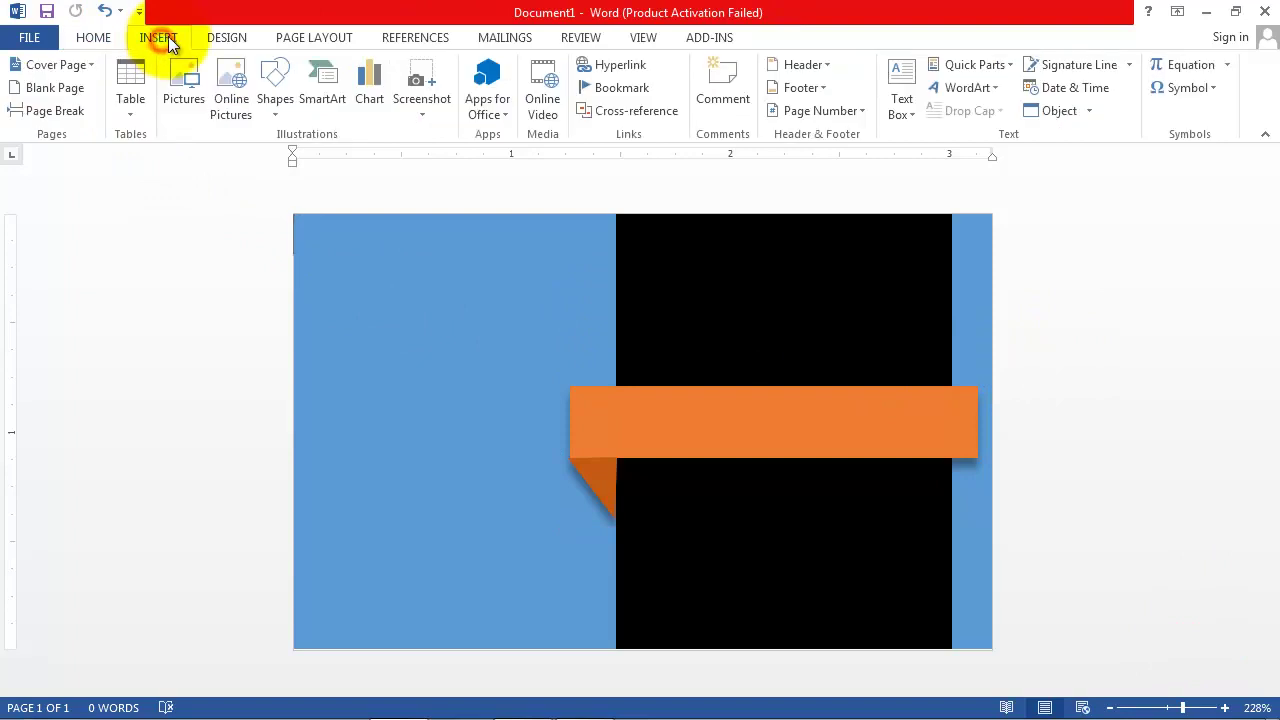
{"action": "left_click", "coordinate": [897, 103]}
{"action": "left_click", "coordinate": [852, 490]}
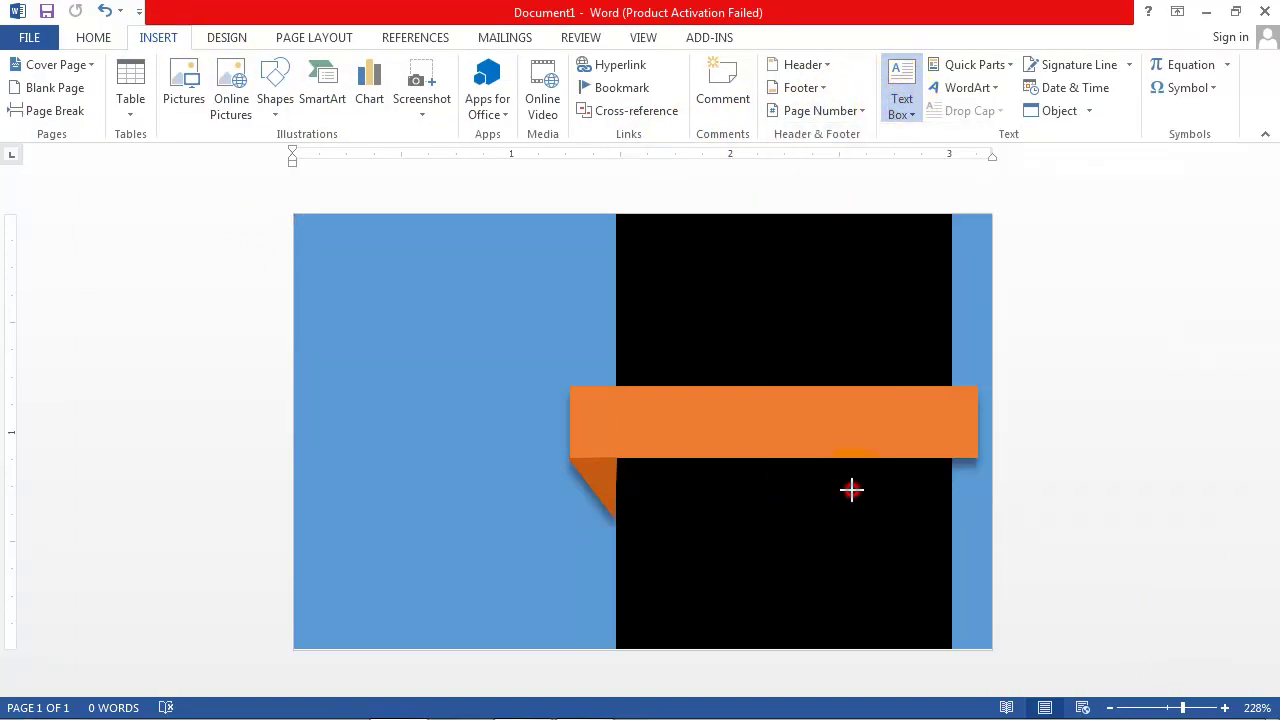
{"action": "left_click_drag", "start_coordinate": [616, 233], "coordinate": [968, 307]}
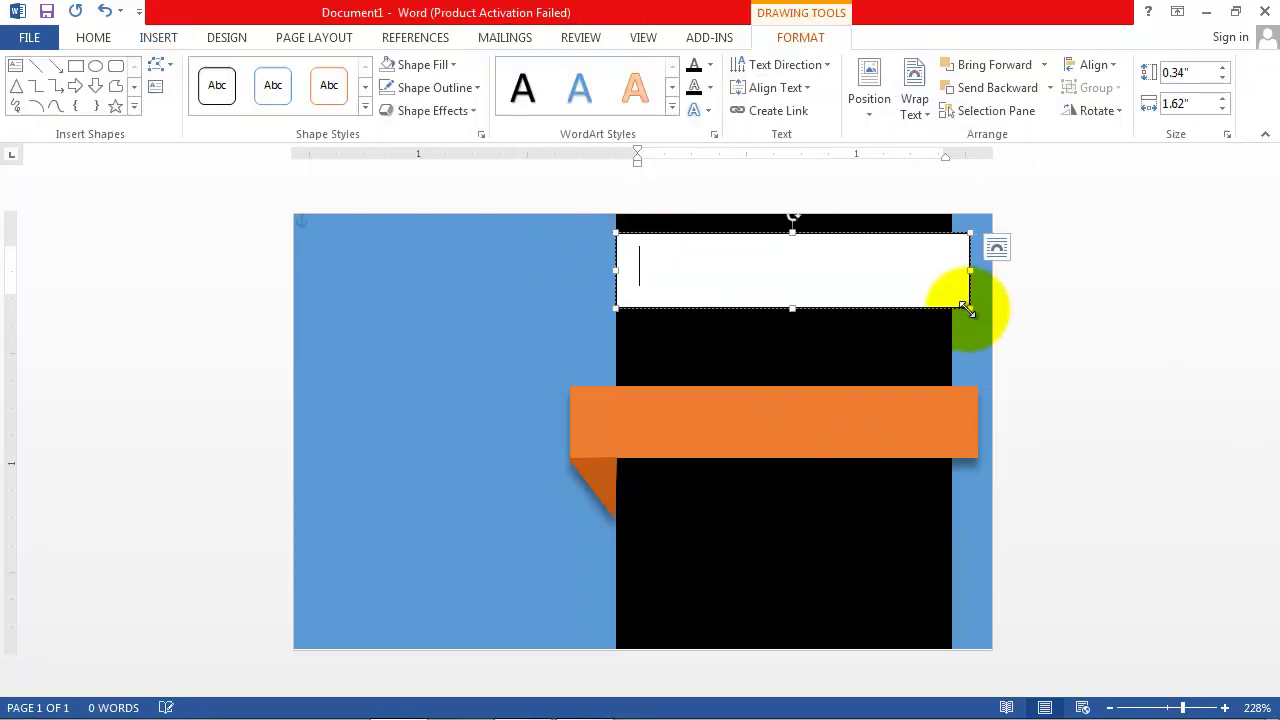
Type the cardholder's full name in Arial Black and select it
{"action": "left_click", "coordinate": [103, 40]}
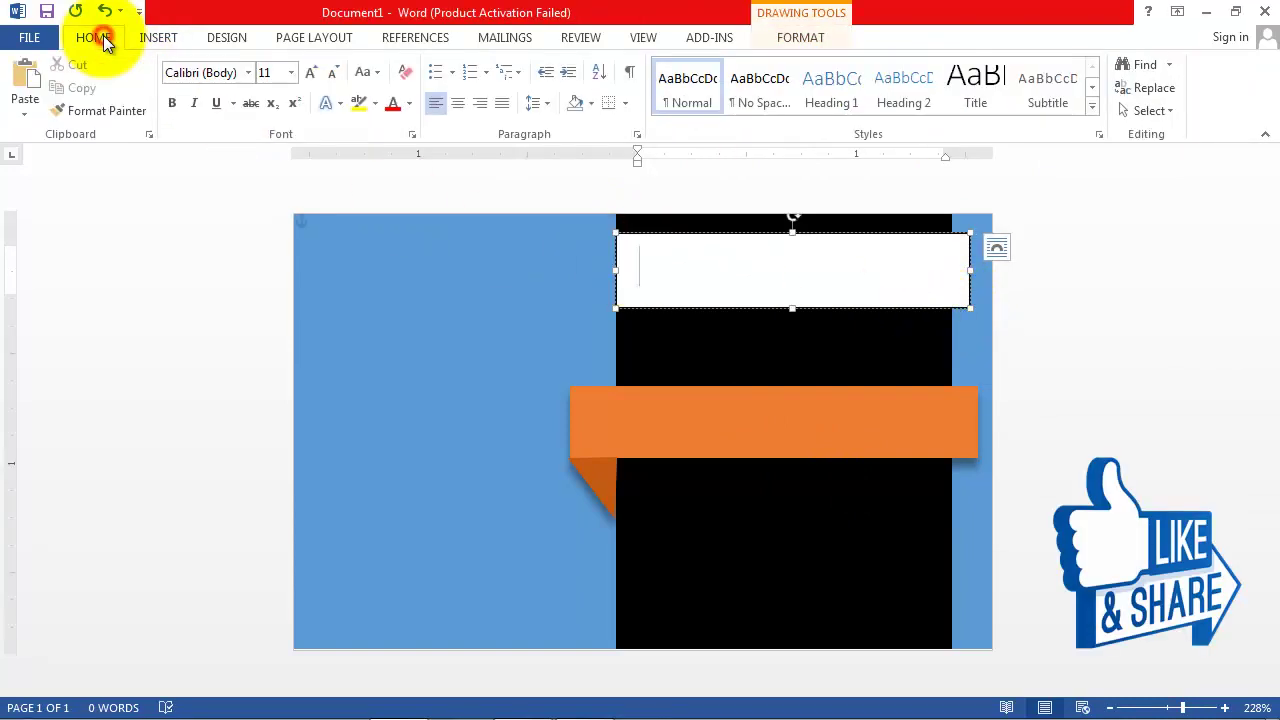
{"action": "left_click", "coordinate": [249, 73]}
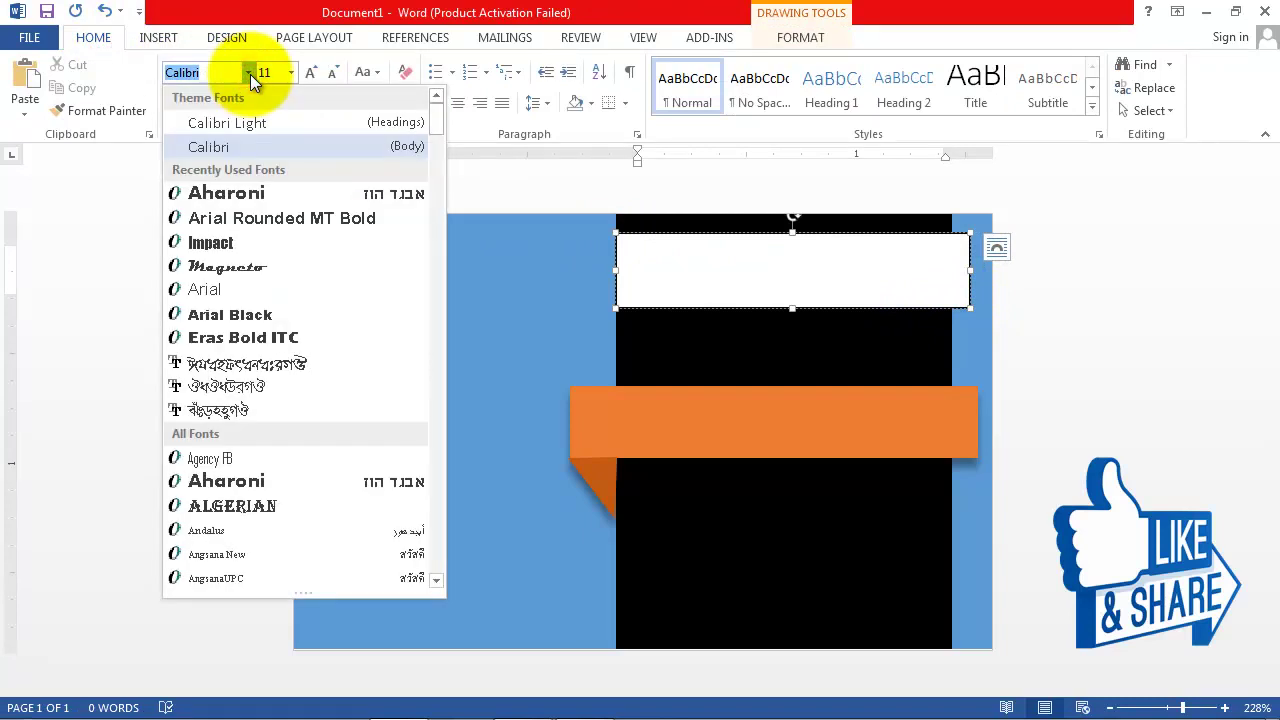
{"action": "left_click", "coordinate": [264, 316]}
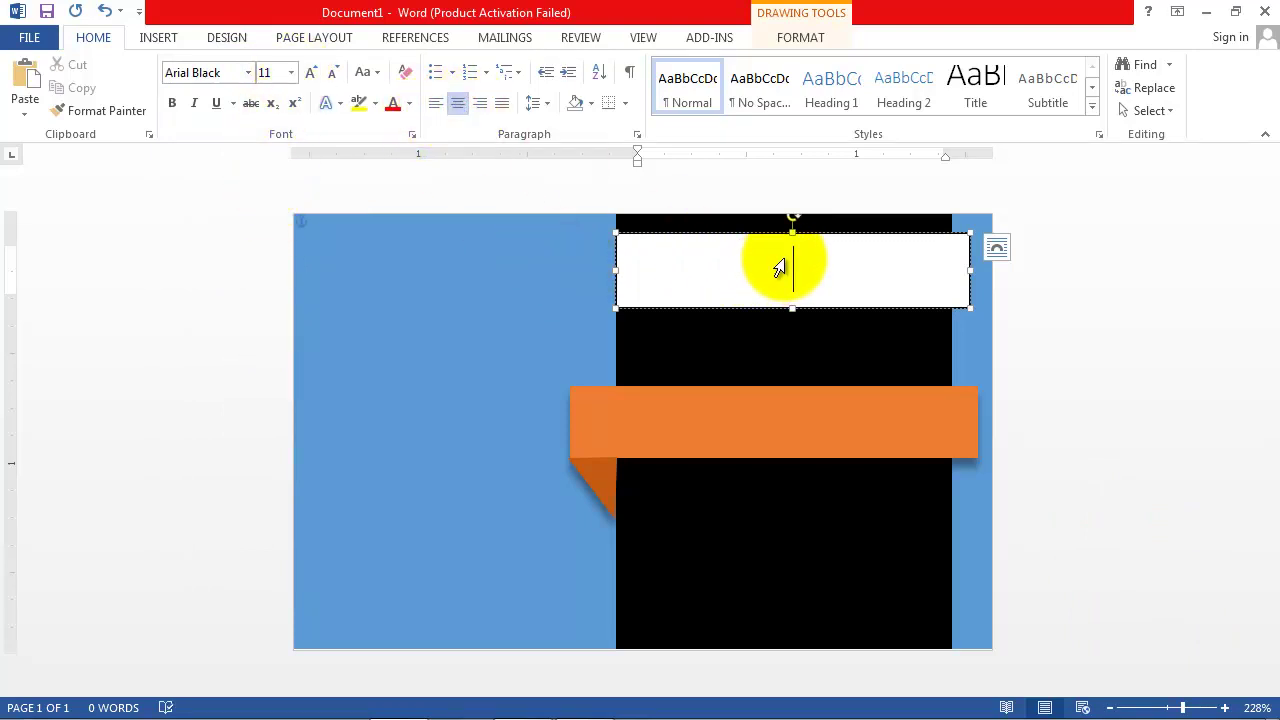
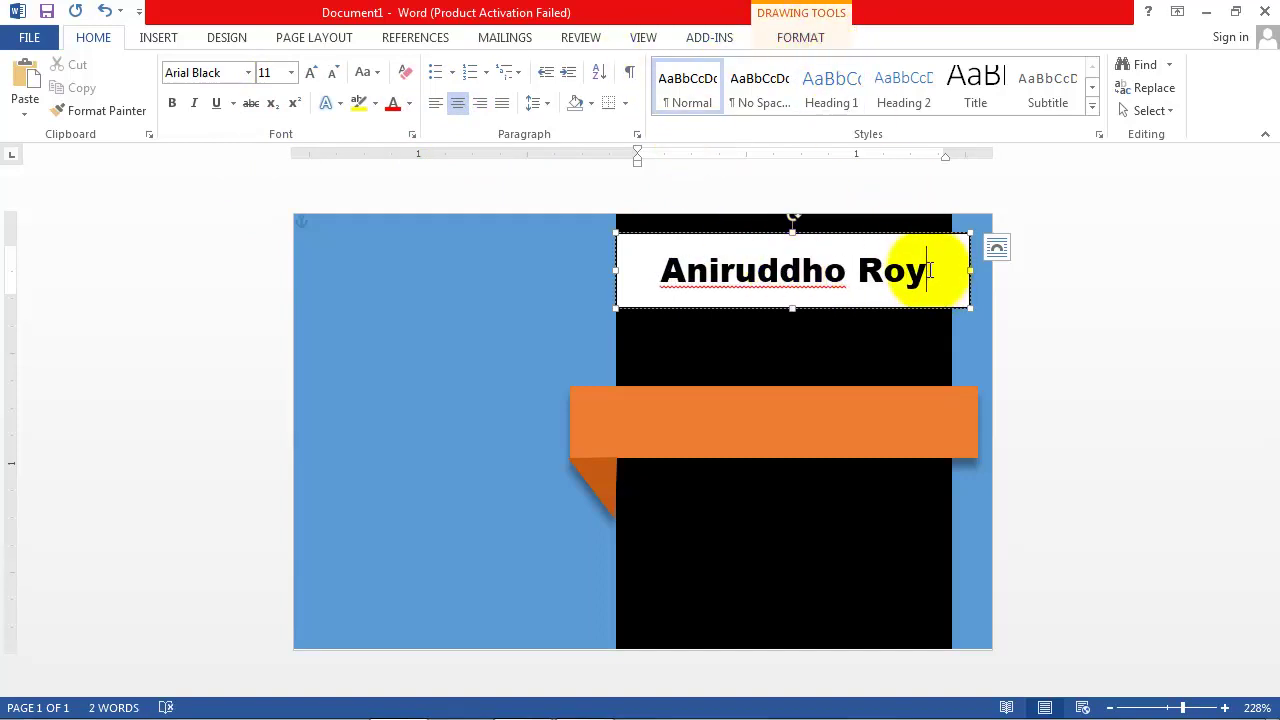
{"action": "left_click_drag", "start_coordinate": [924, 271], "coordinate": [620, 278]}
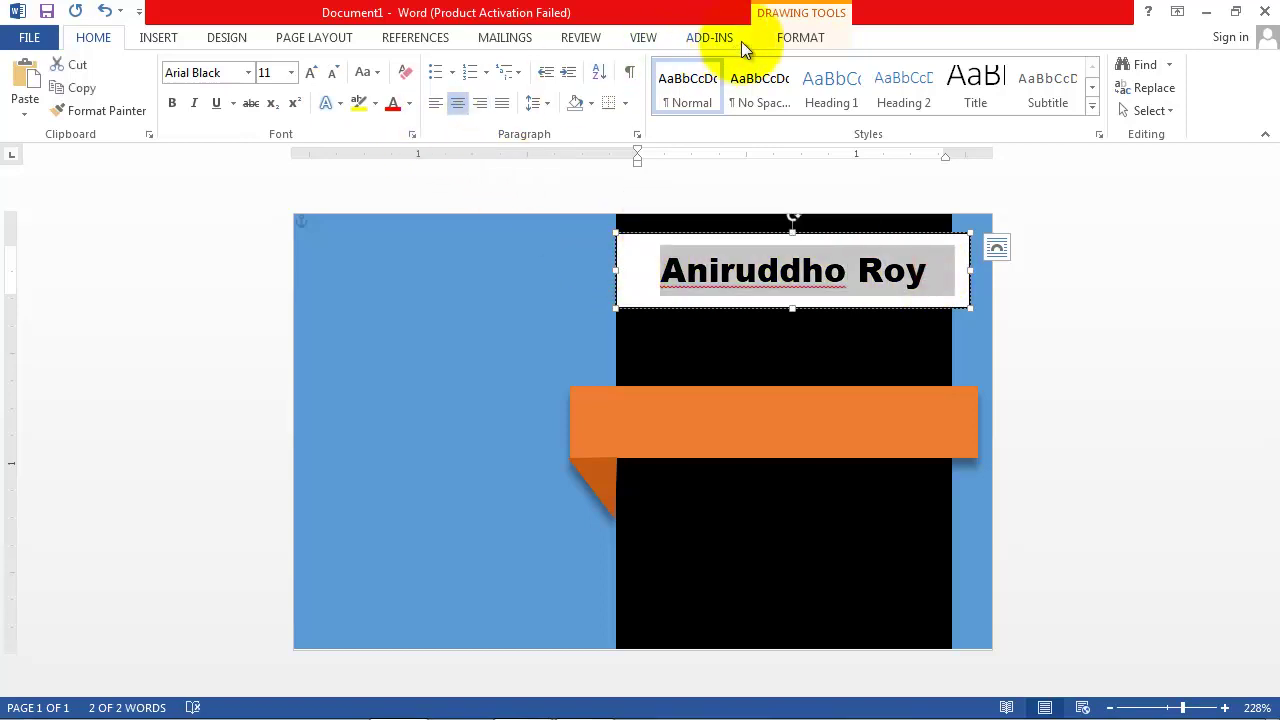
Give the name text box no fill and no outline
{"action": "left_click", "coordinate": [800, 38]}
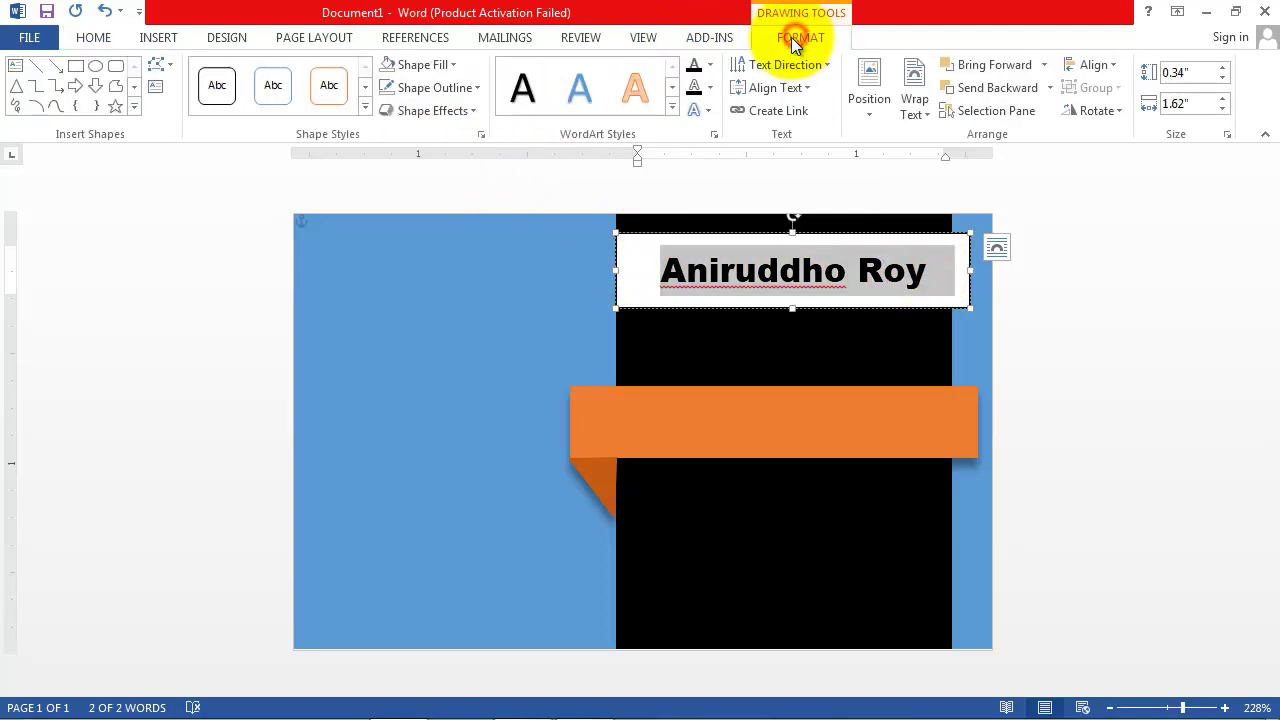
{"action": "left_click", "coordinate": [454, 63]}
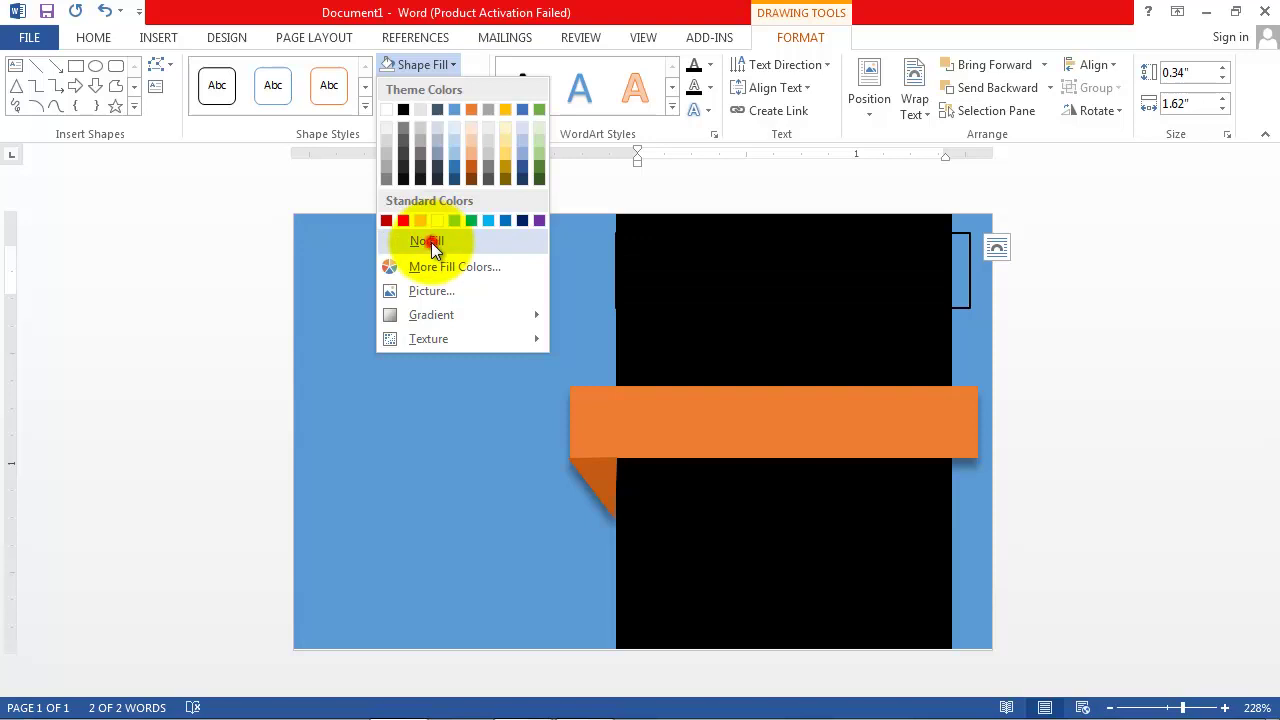
{"action": "left_click", "coordinate": [431, 242]}
{"action": "left_click", "coordinate": [470, 88]}
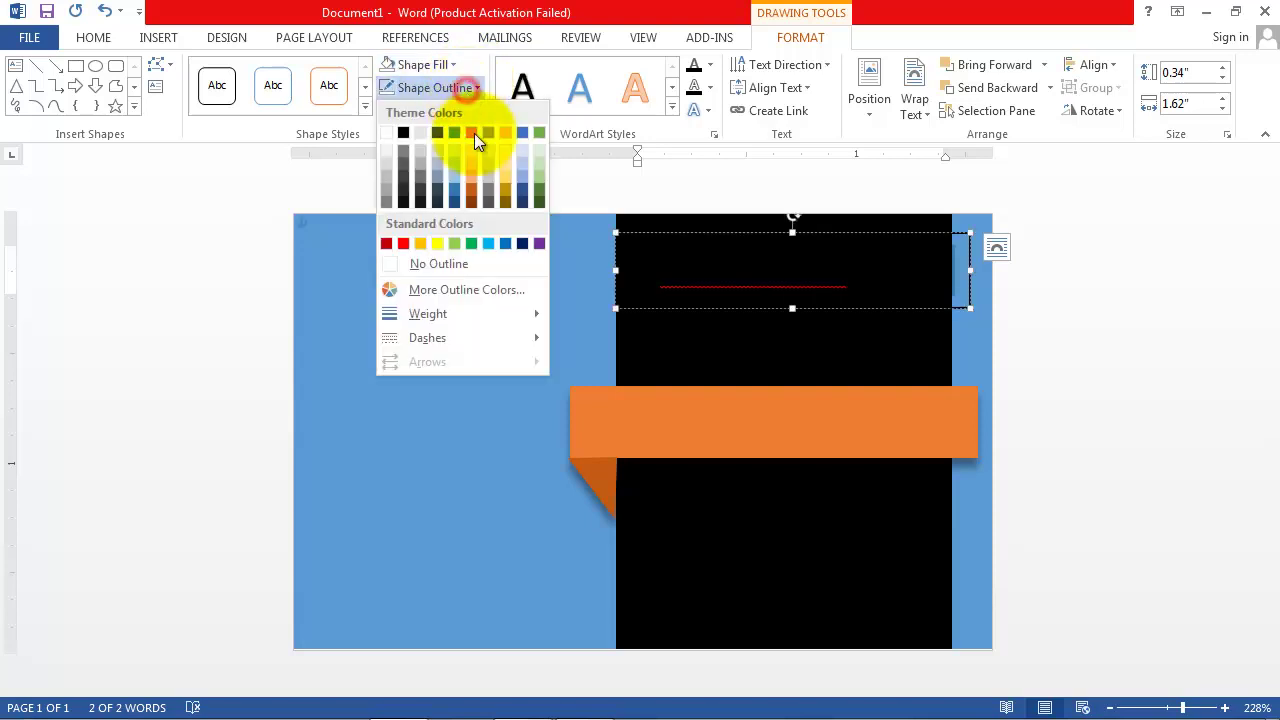
{"action": "left_click", "coordinate": [484, 263]}
Make the name text white, nudge the box up, and copy it
{"action": "left_click", "coordinate": [93, 37]}
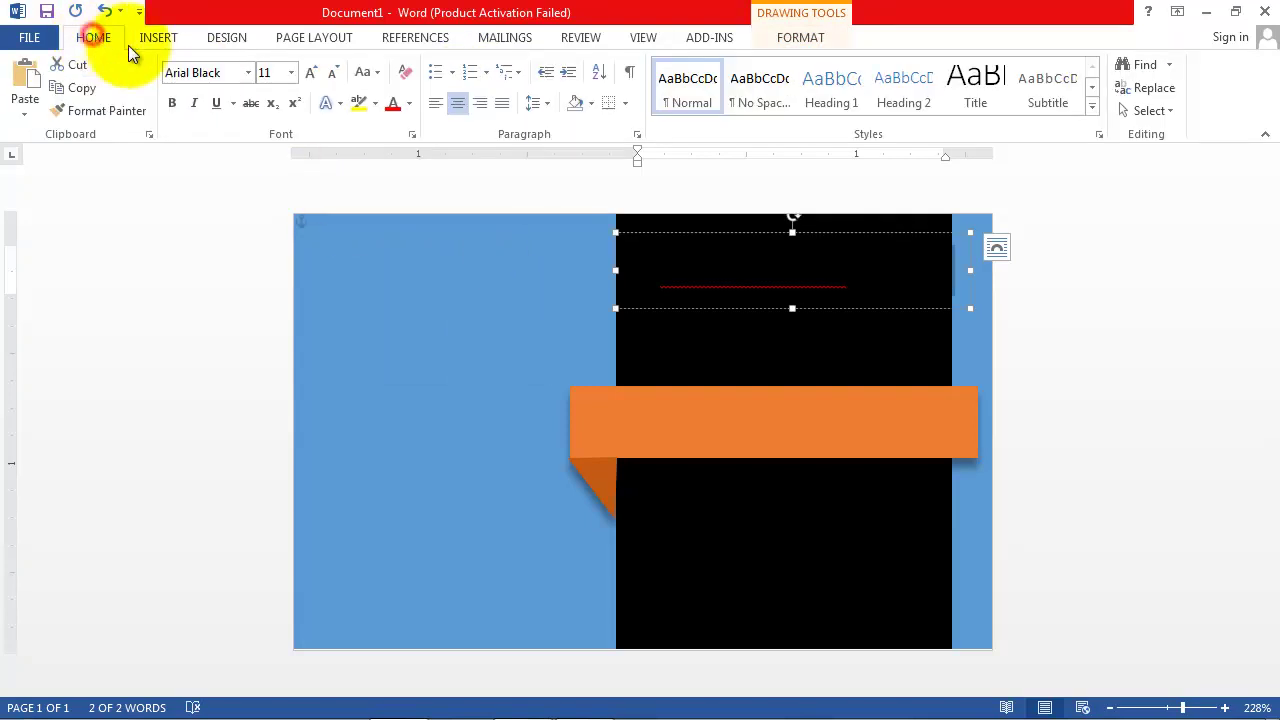
{"action": "left_click", "coordinate": [409, 103]}
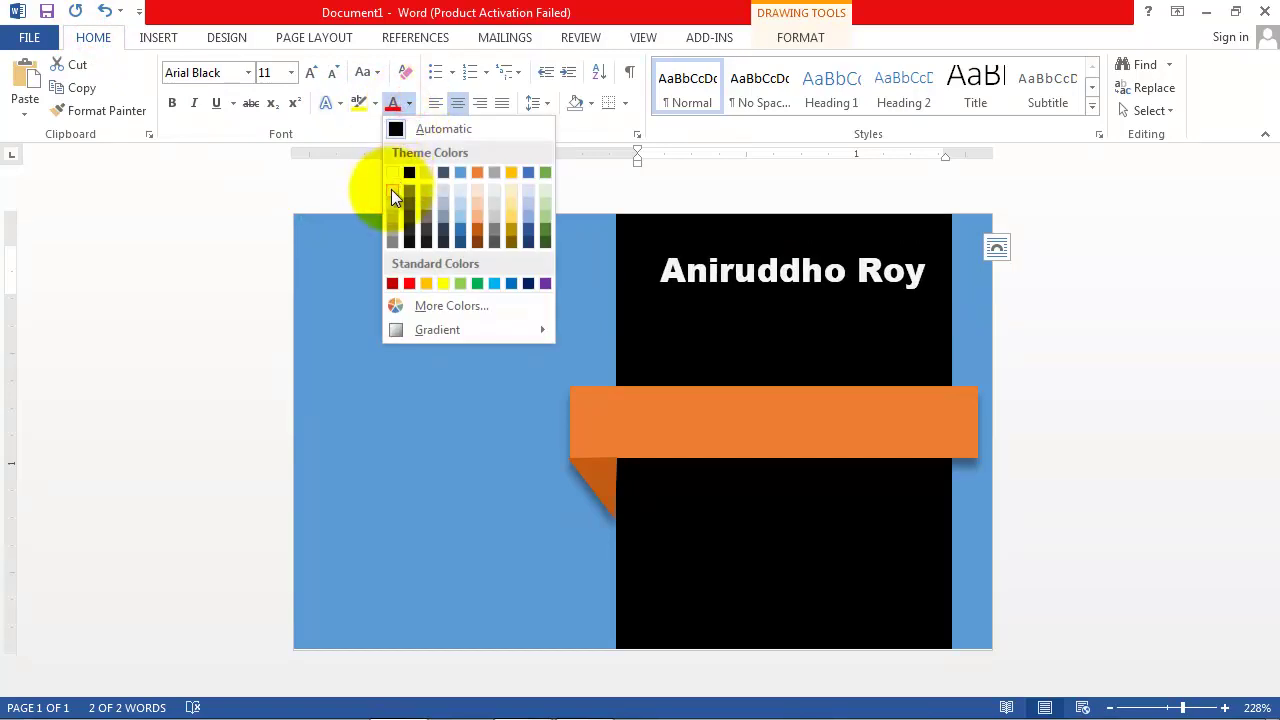
{"action": "key", "text": "Escape"}
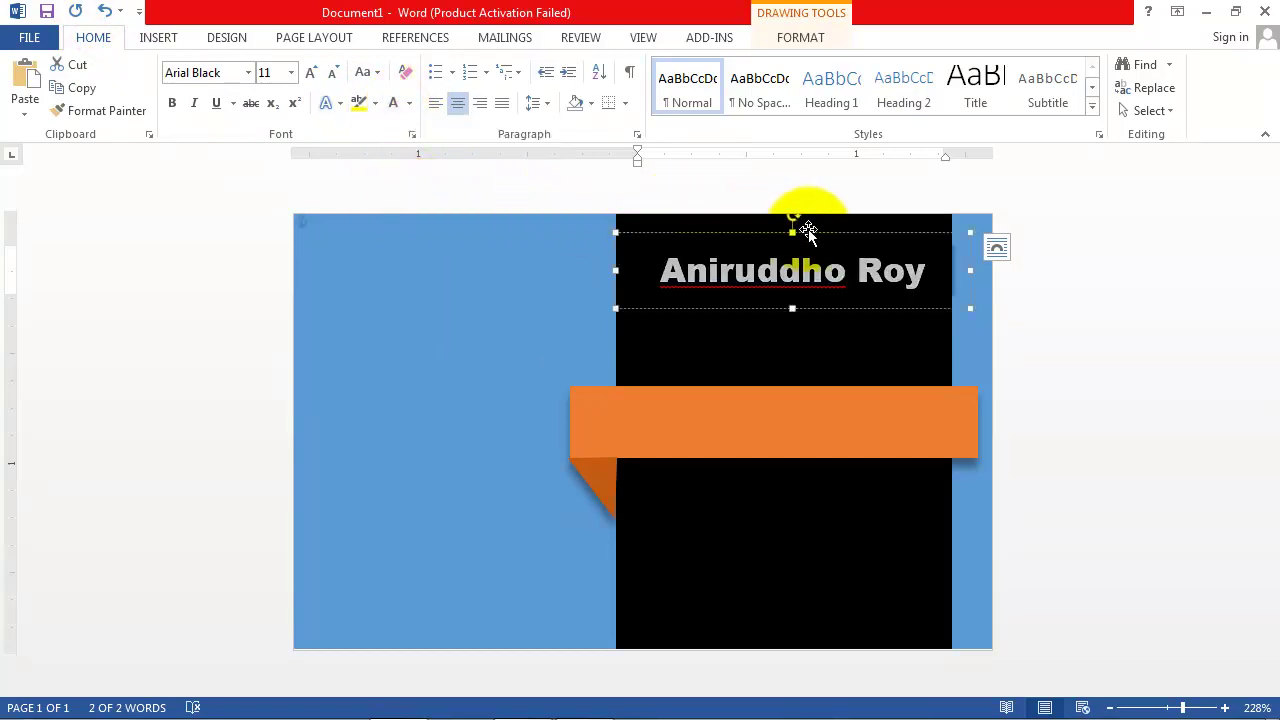
{"action": "left_click_drag", "start_coordinate": [808, 231], "coordinate": [808, 216]}
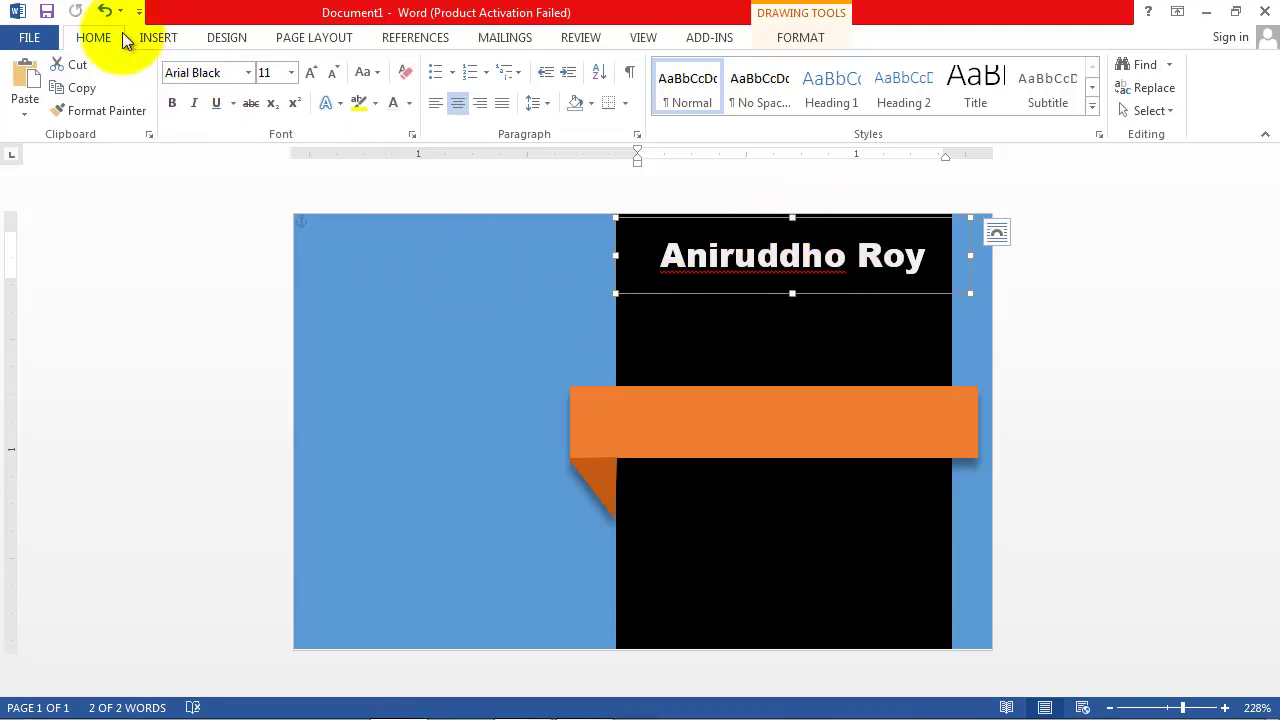
{"action": "left_click", "coordinate": [86, 89]}
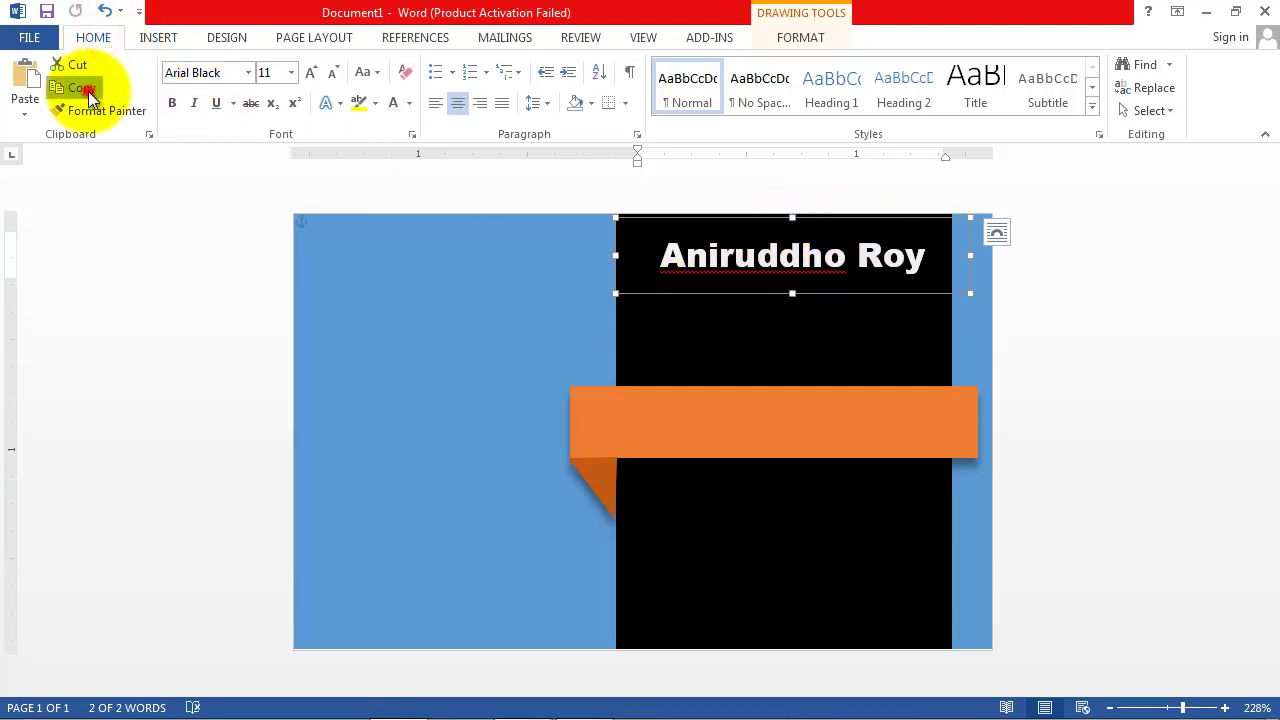
Paste a copy of the name box and set its text to Arial, size 8
{"action": "left_click", "coordinate": [25, 100]}
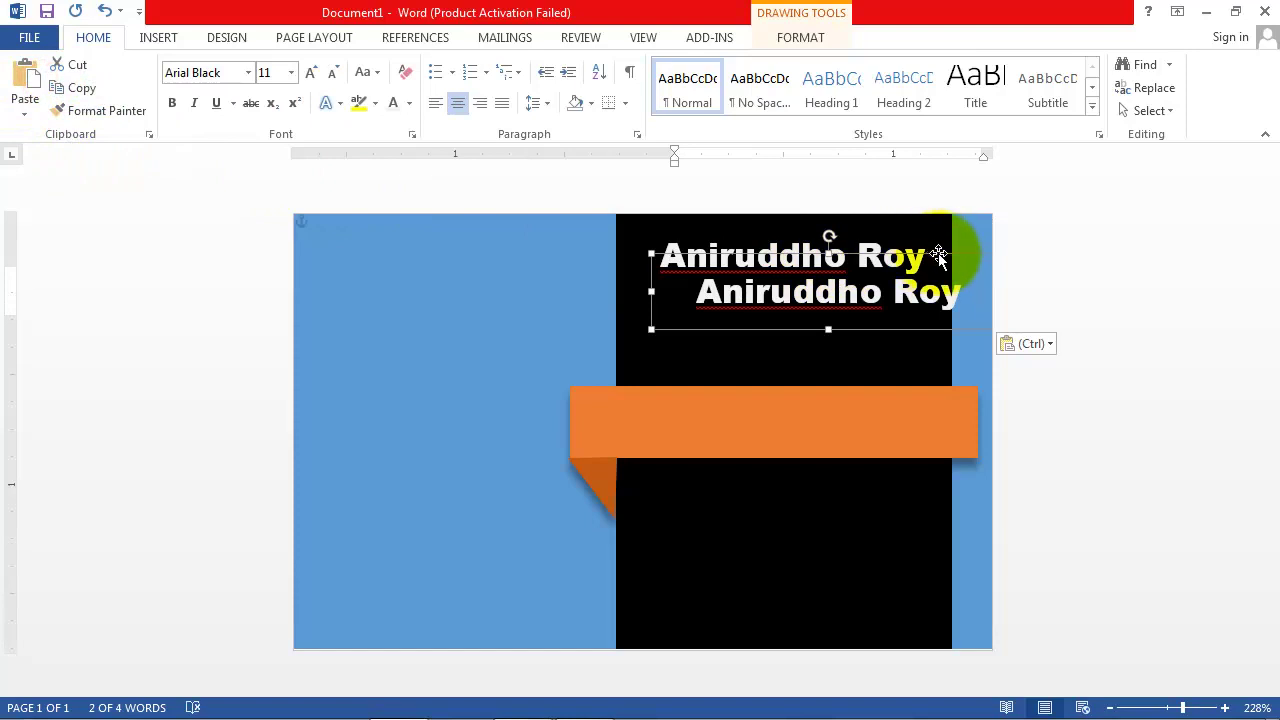
{"action": "left_click_drag", "start_coordinate": [938, 254], "coordinate": [902, 255]}
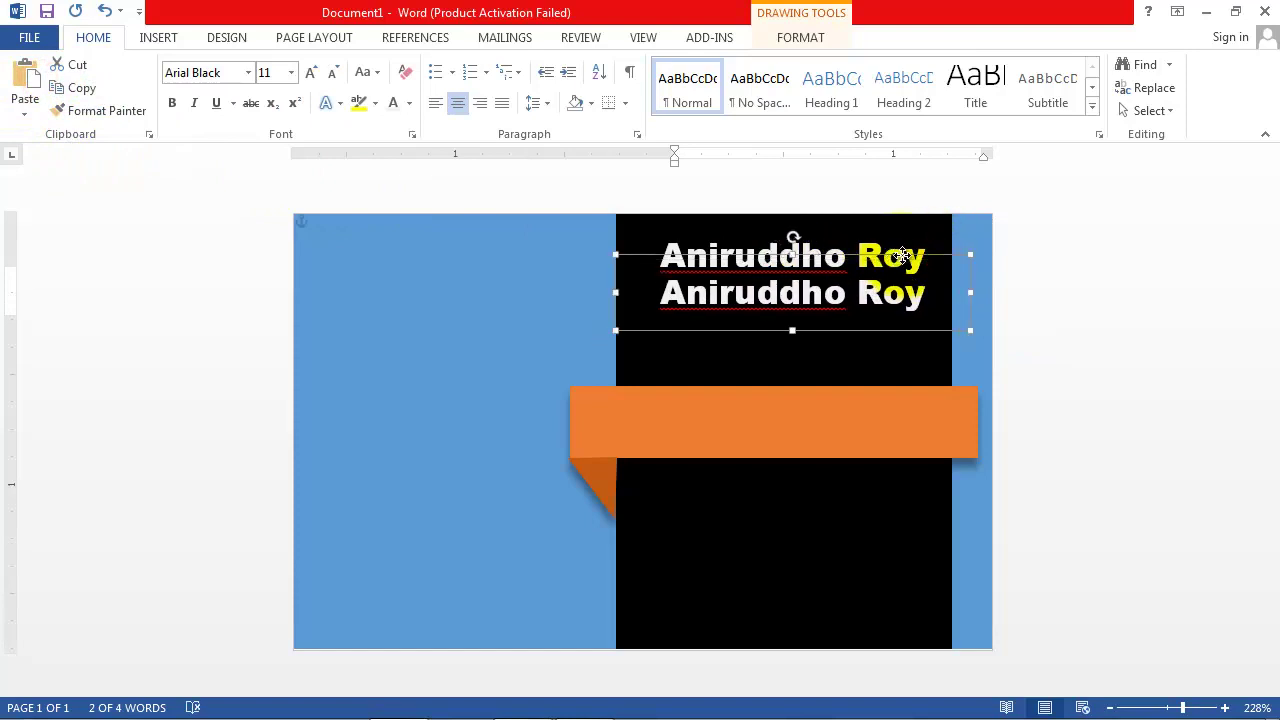
{"action": "left_click_drag", "start_coordinate": [659, 293], "coordinate": [955, 293]}
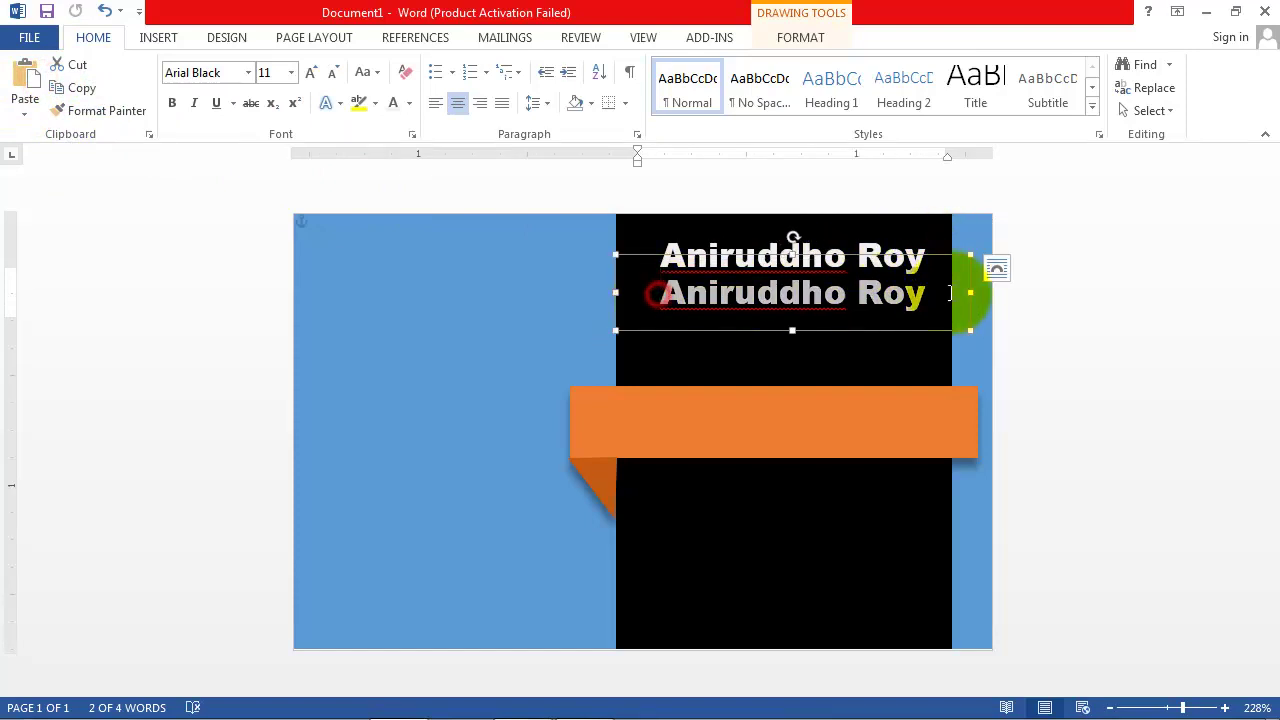
{"action": "left_click", "coordinate": [214, 73]}
{"action": "type", "text": "Arial"}
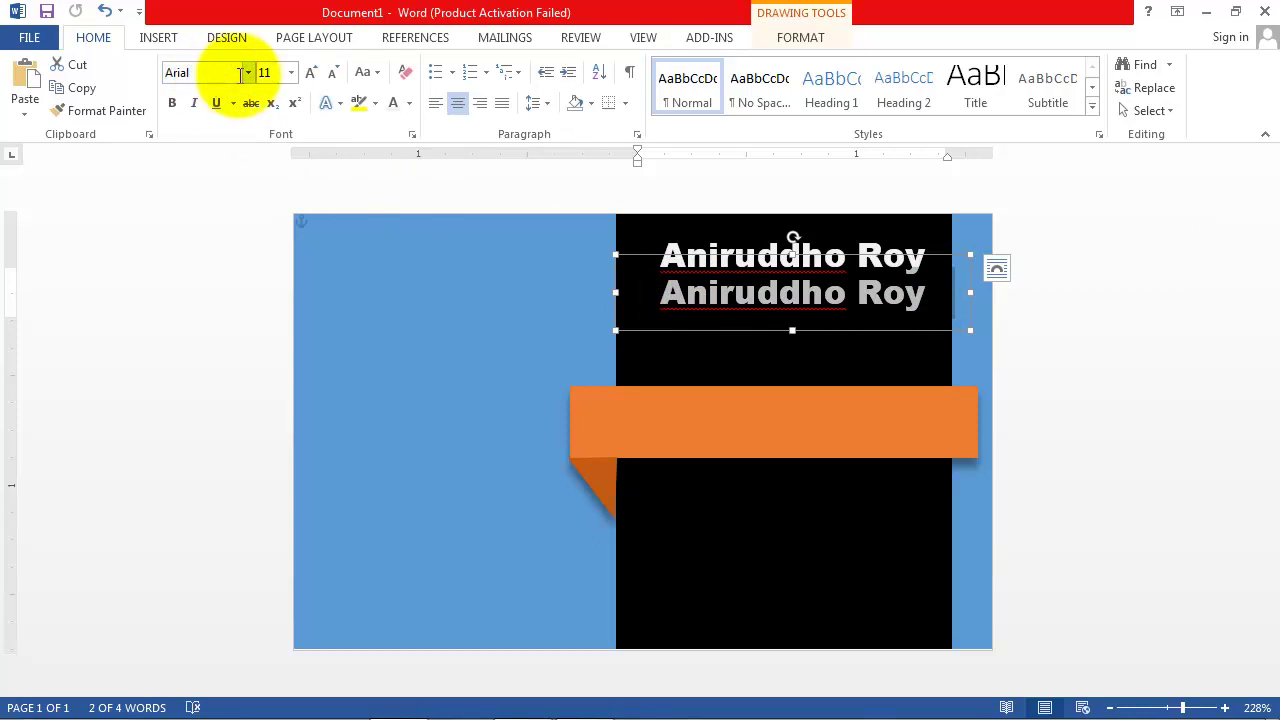
{"action": "key", "text": "Return"}
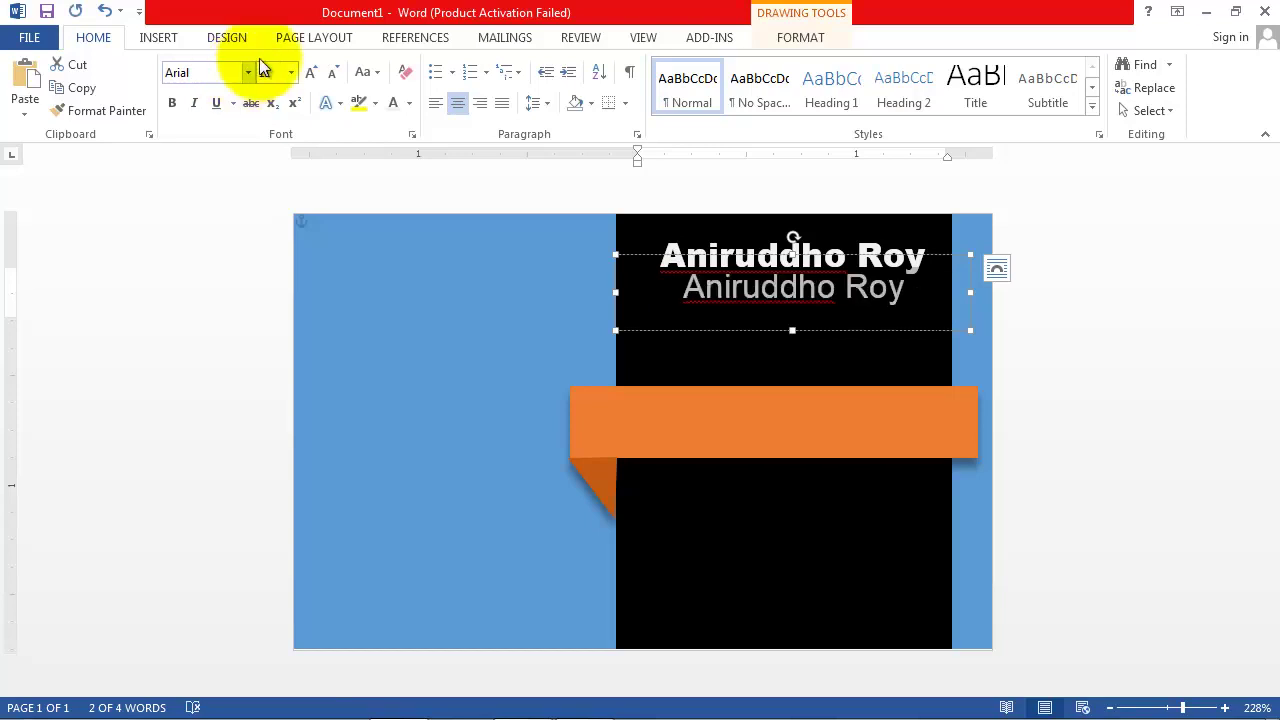
{"action": "left_click", "coordinate": [291, 72]}
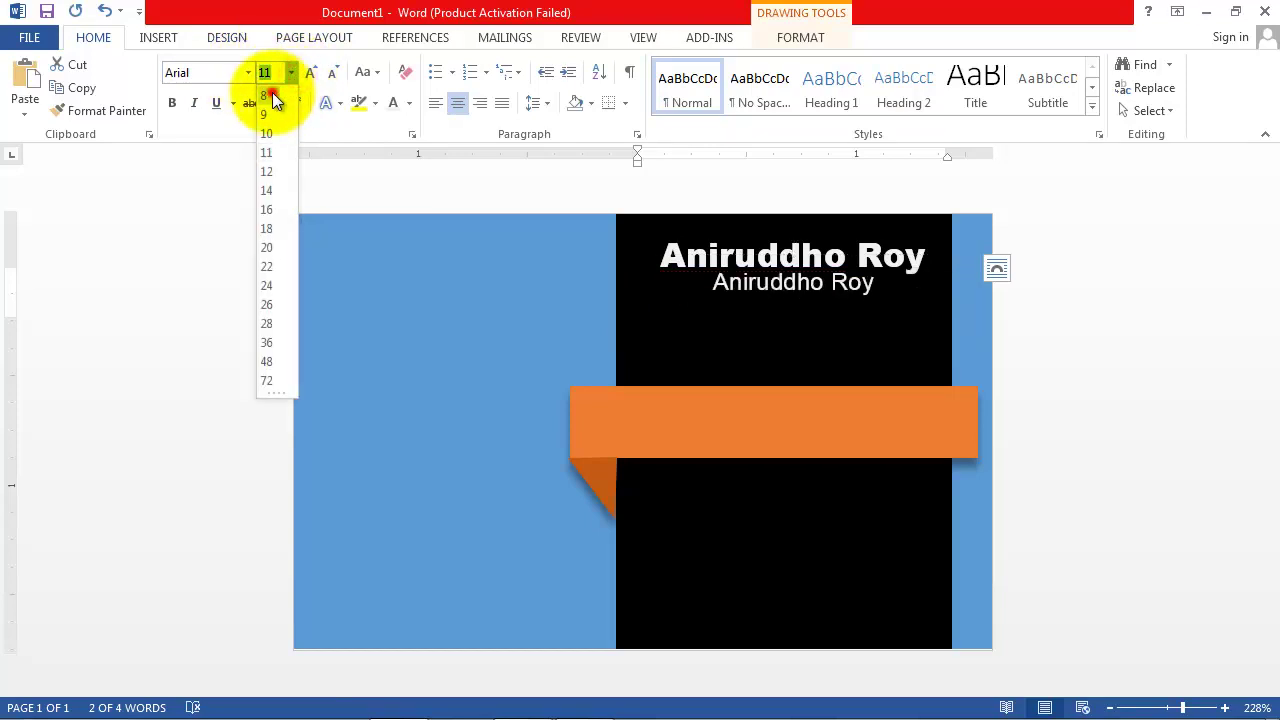
{"action": "left_click", "coordinate": [272, 92]}
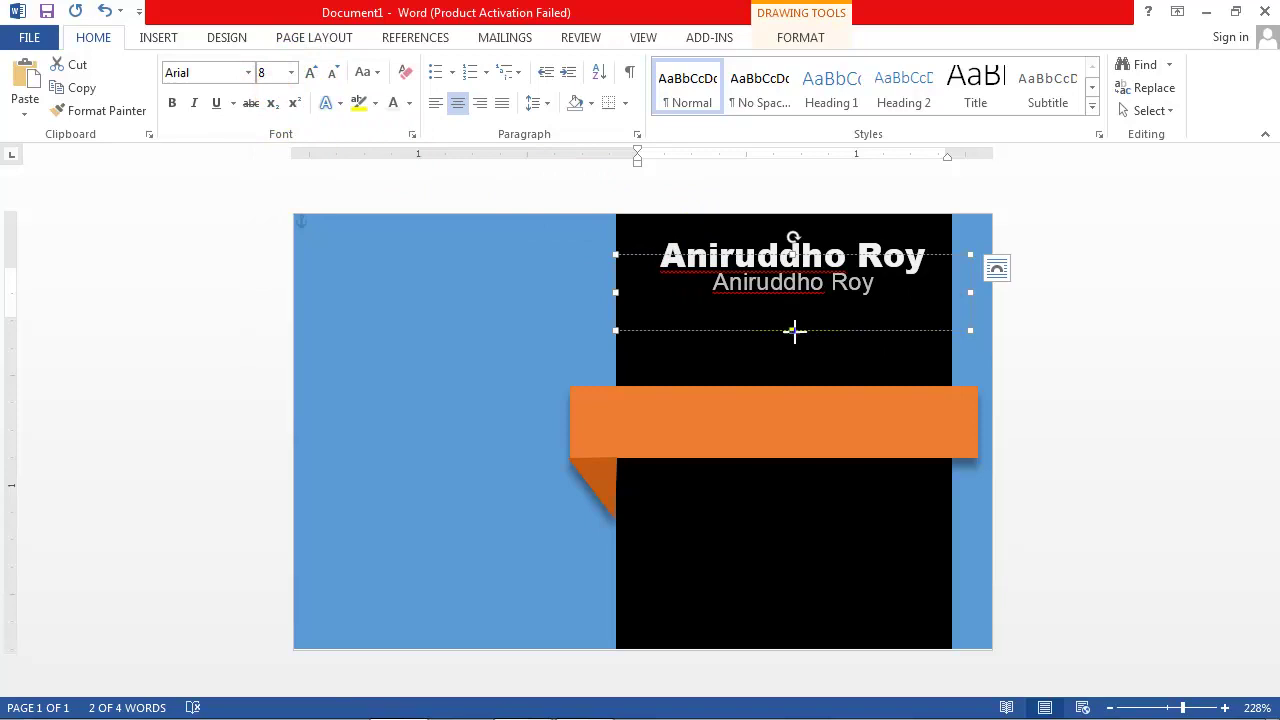
Shorten the copy, place it beneath the name, and replace its text with 'Director'
{"action": "left_click_drag", "start_coordinate": [795, 330], "coordinate": [793, 304]}
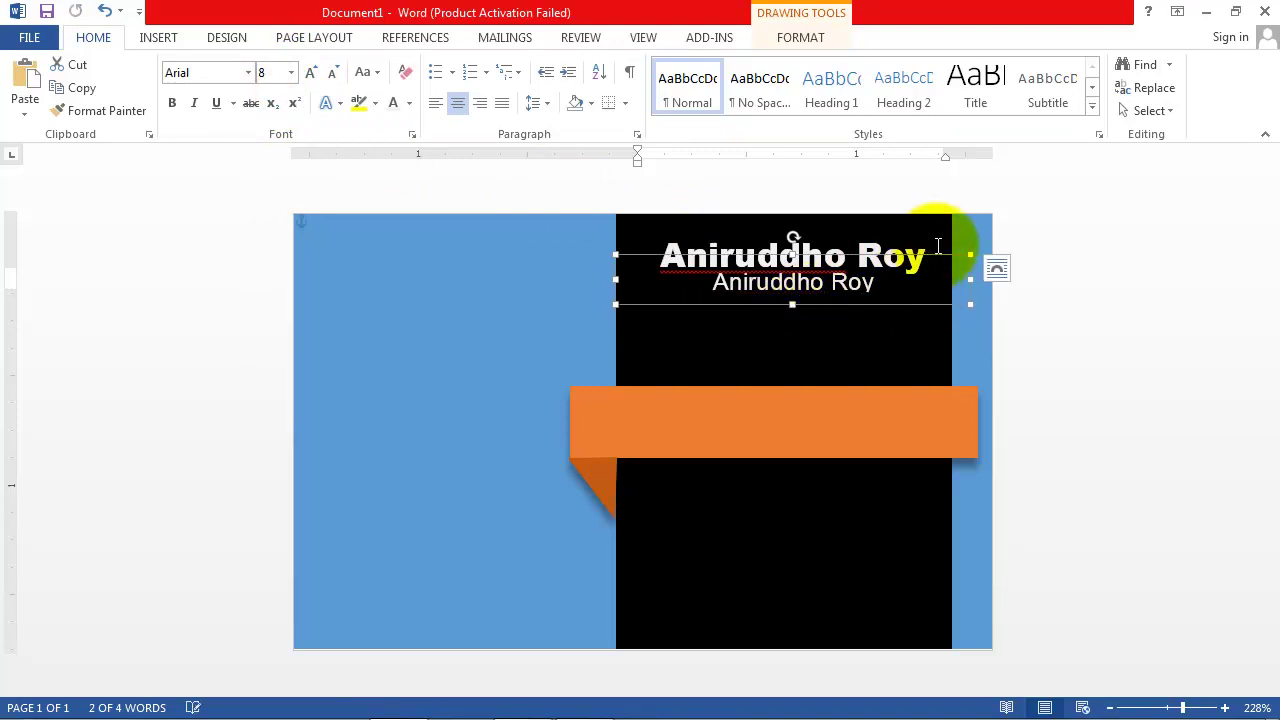
{"action": "left_click_drag", "start_coordinate": [937, 253], "coordinate": [937, 266]}
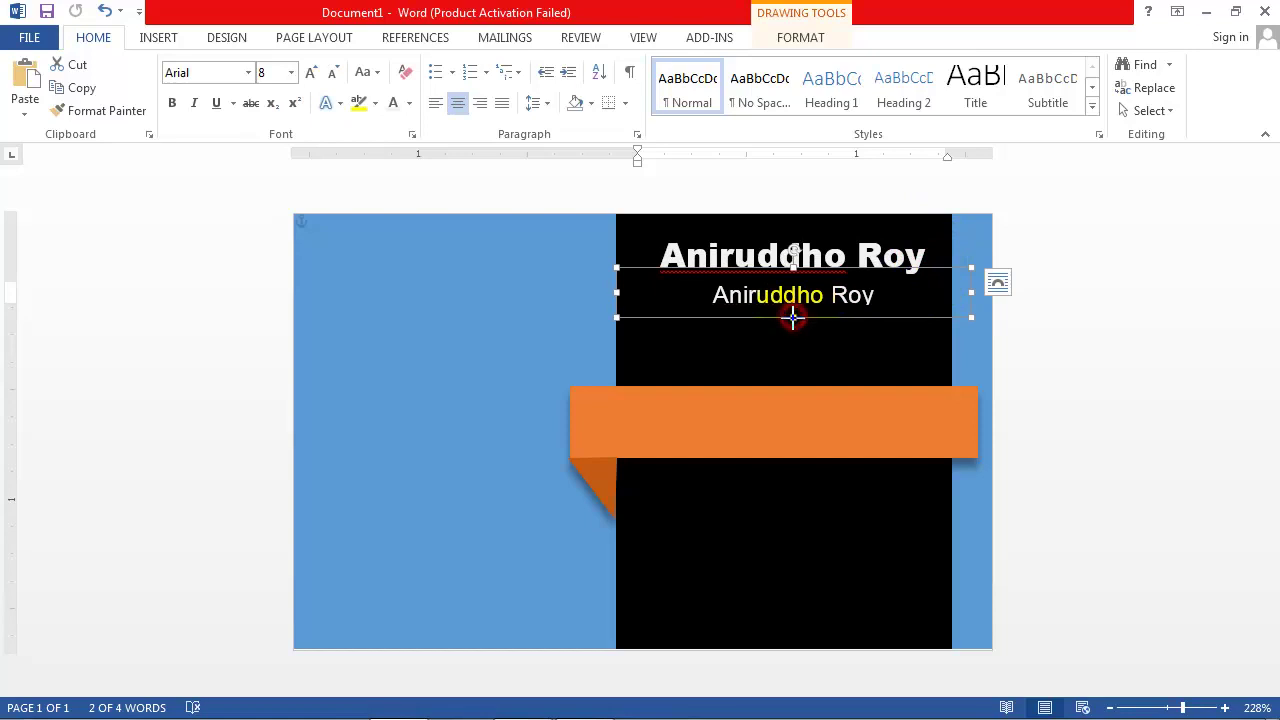
{"action": "left_click_drag", "start_coordinate": [710, 295], "coordinate": [878, 304]}
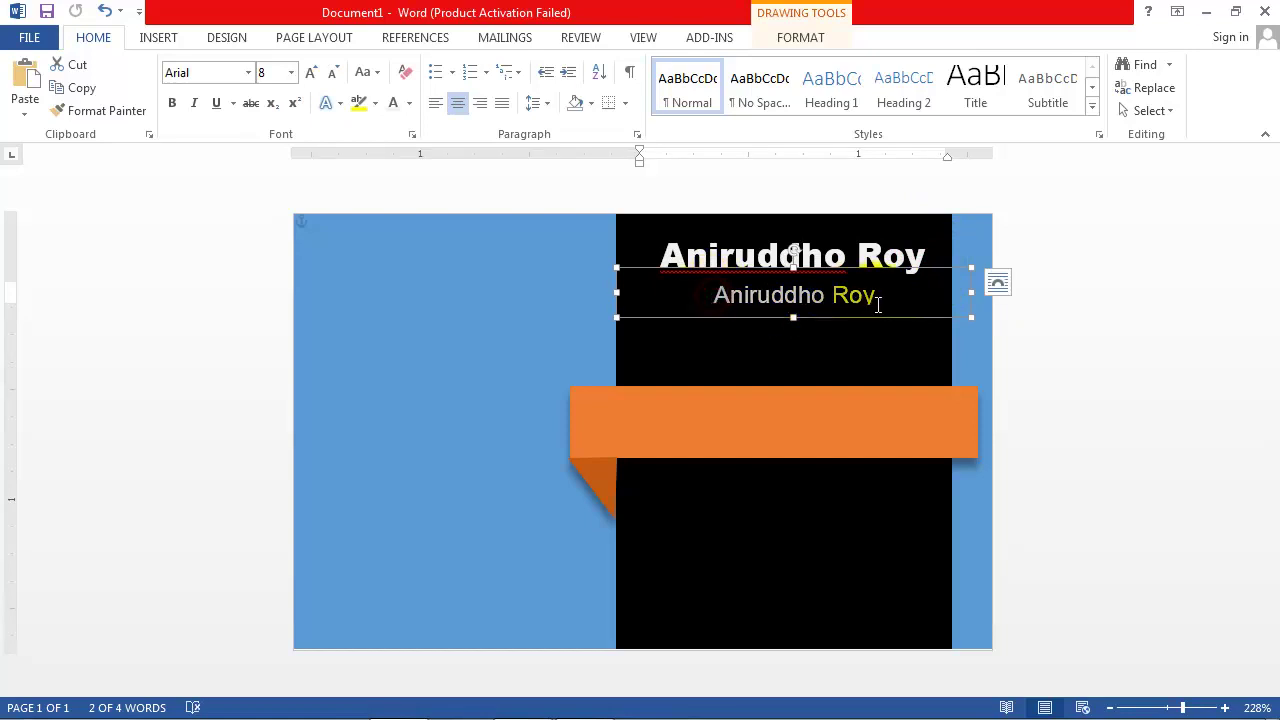
{"action": "type", "text": "Direct"}
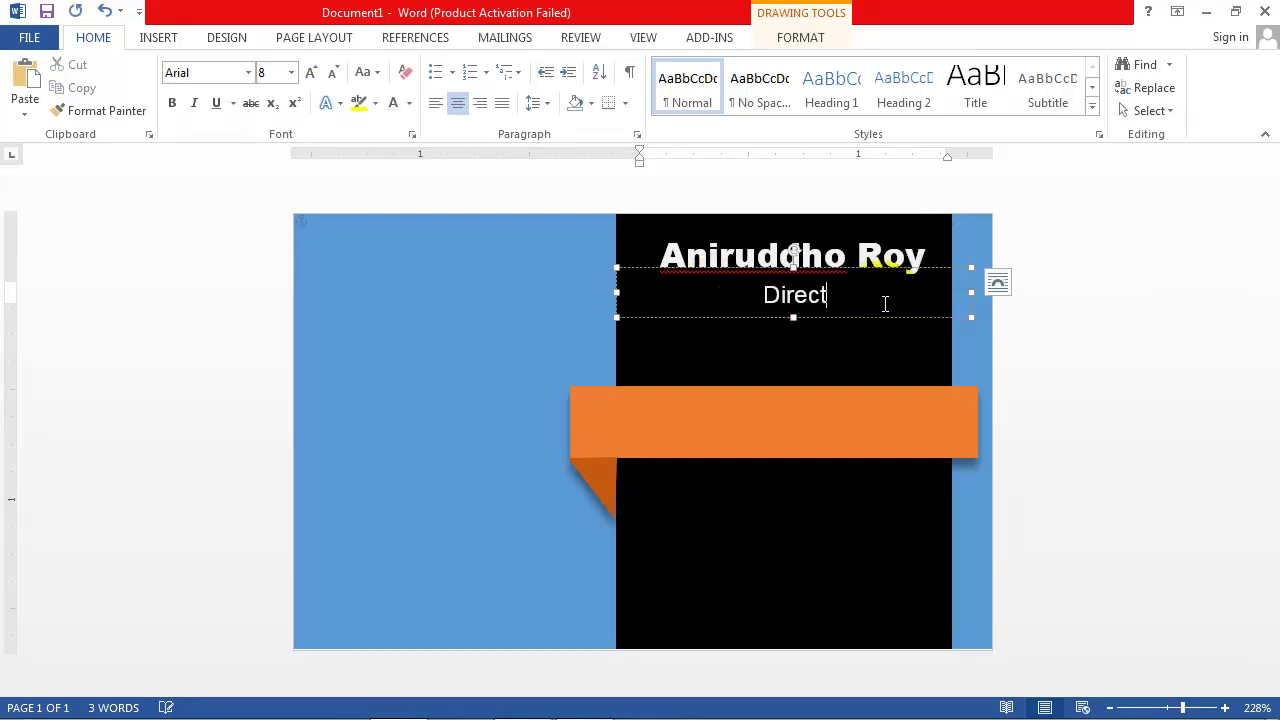
{"action": "type", "text": "or"}
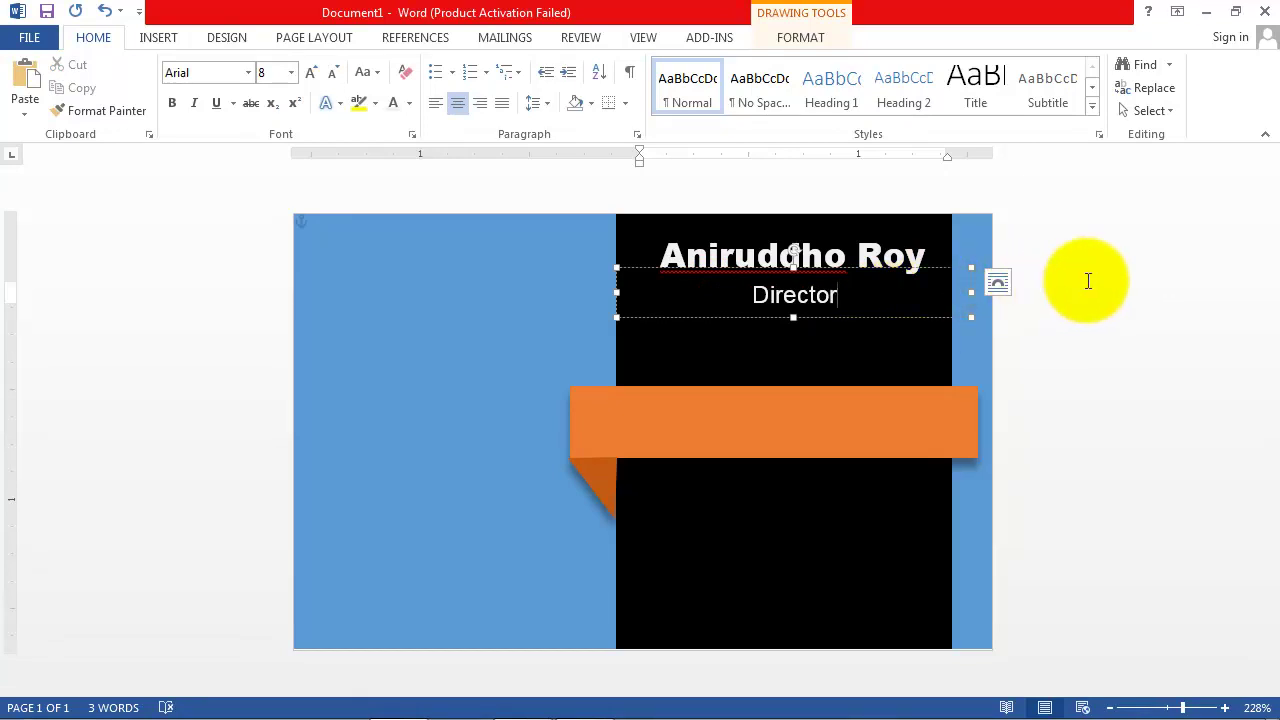
{"action": "left_click", "coordinate": [1088, 281]}
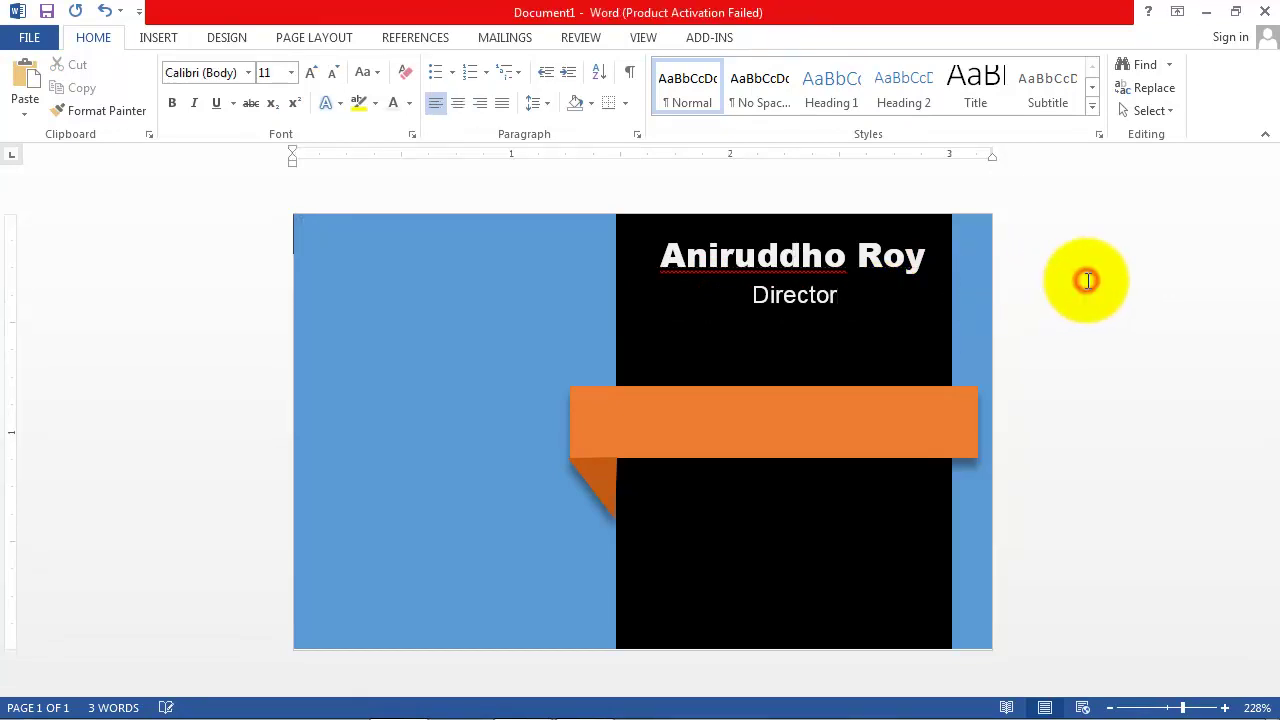
Insert first-style WordArt reading 'AR MULTIMEDIA'
{"action": "left_click", "coordinate": [157, 38]}
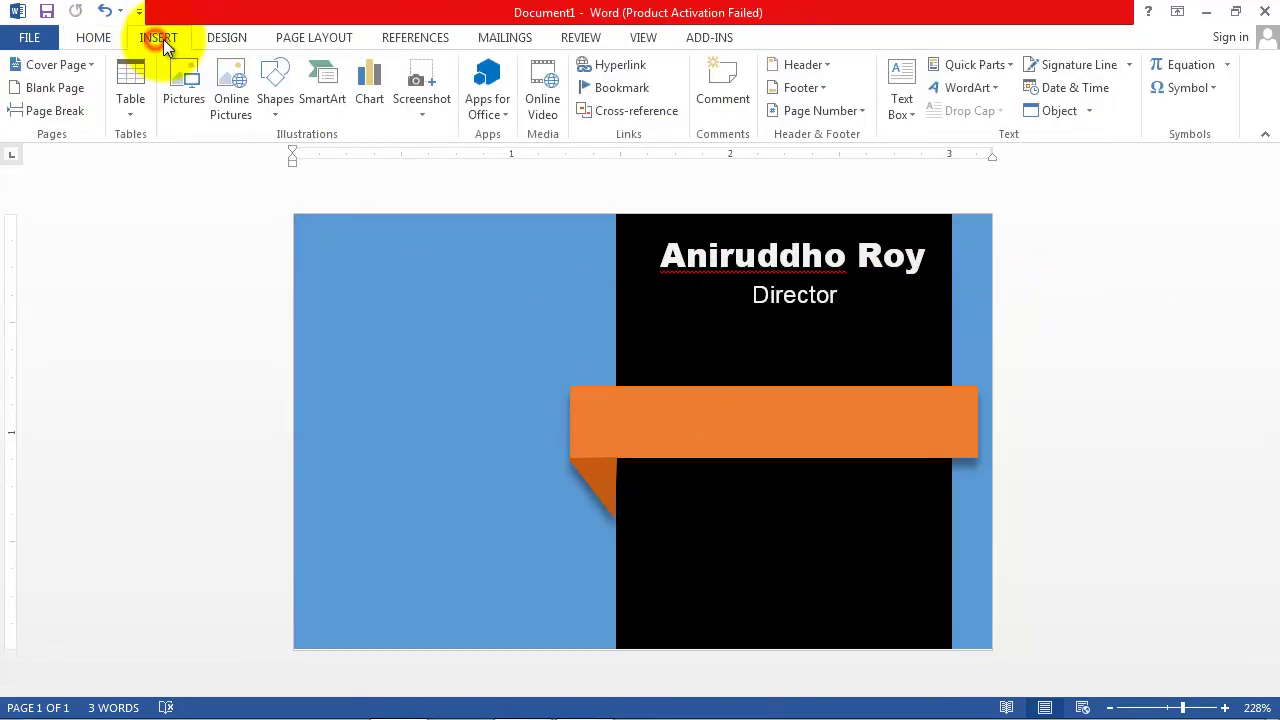
{"action": "left_click", "coordinate": [979, 88]}
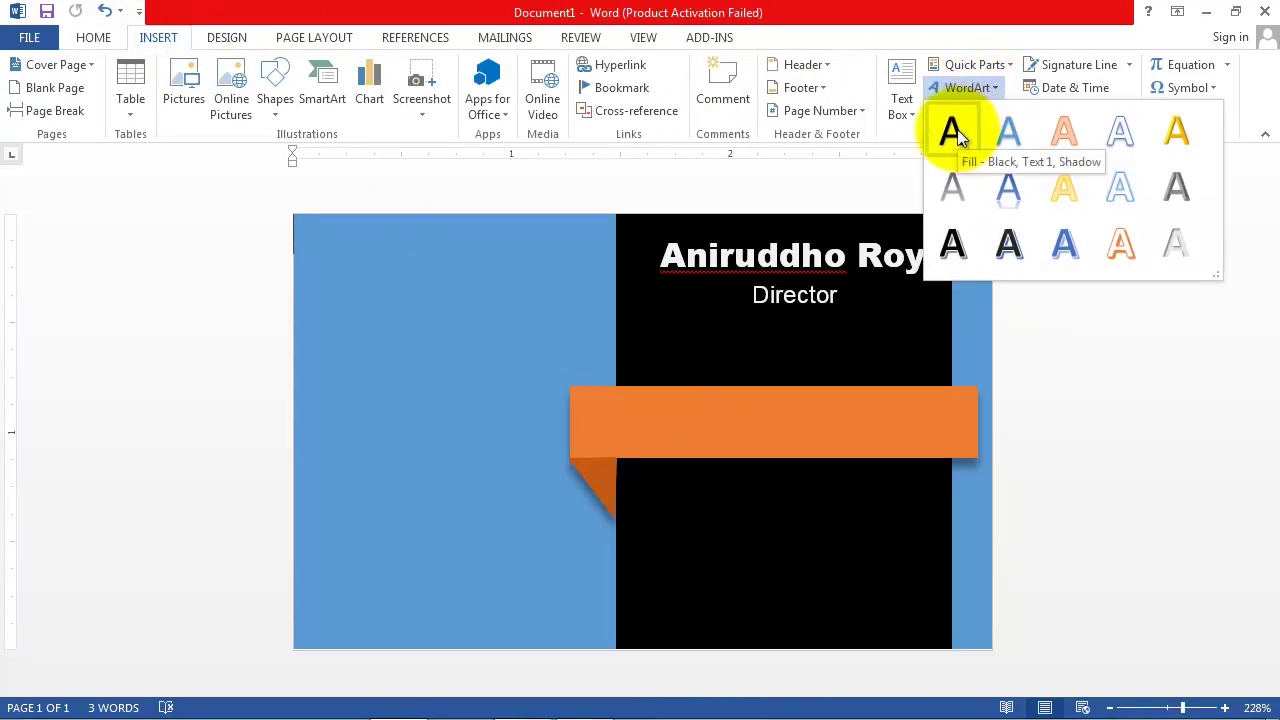
{"action": "left_click", "coordinate": [957, 129]}
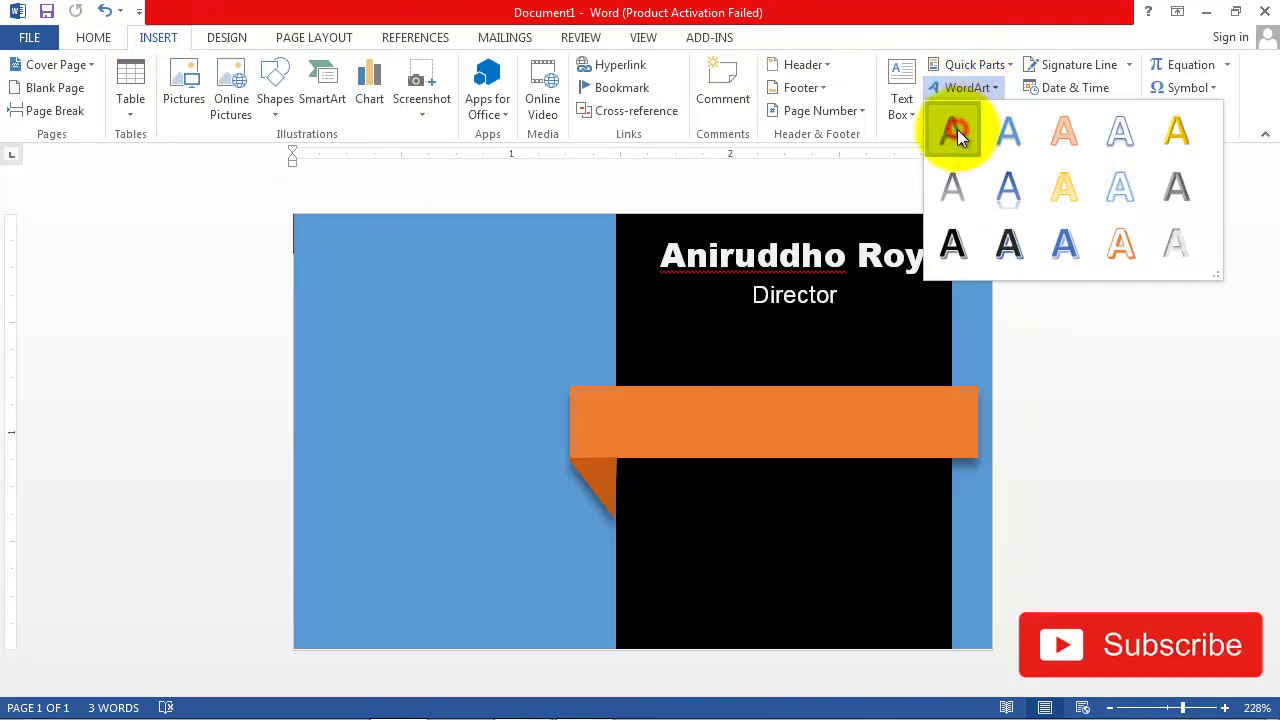
{"action": "type", "text": "AR"}
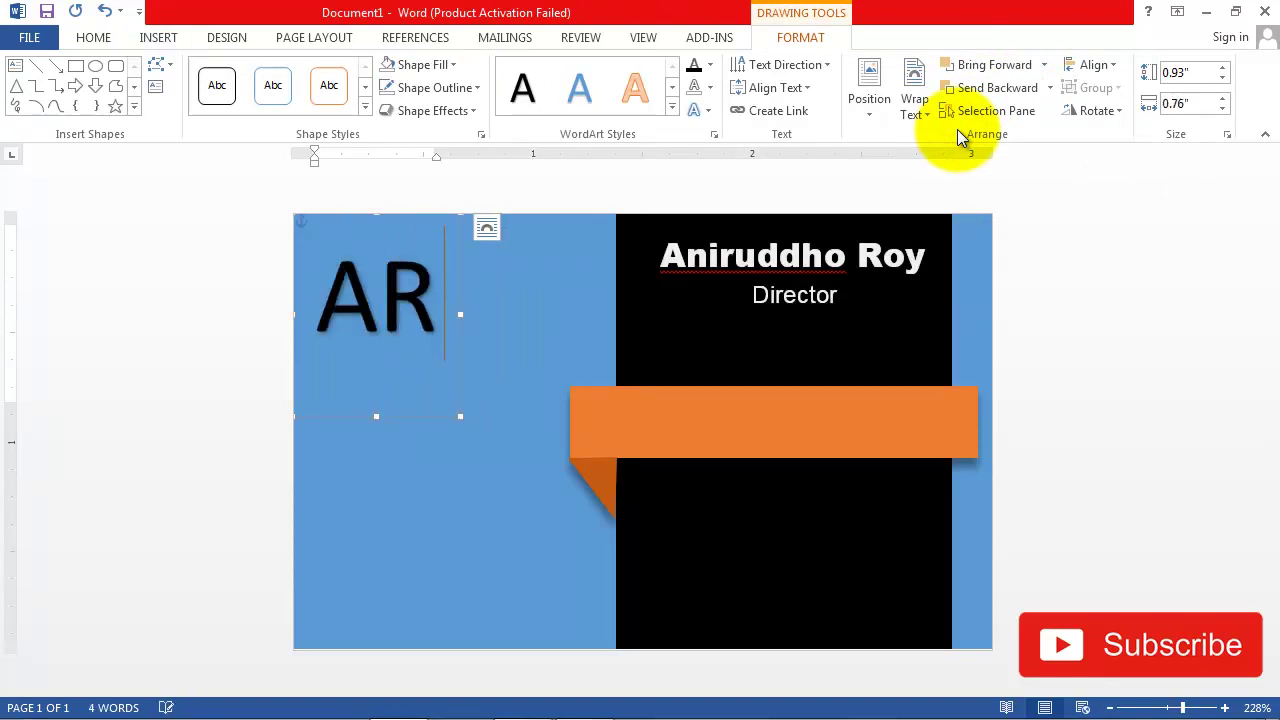
{"action": "type", "text": " MU"}
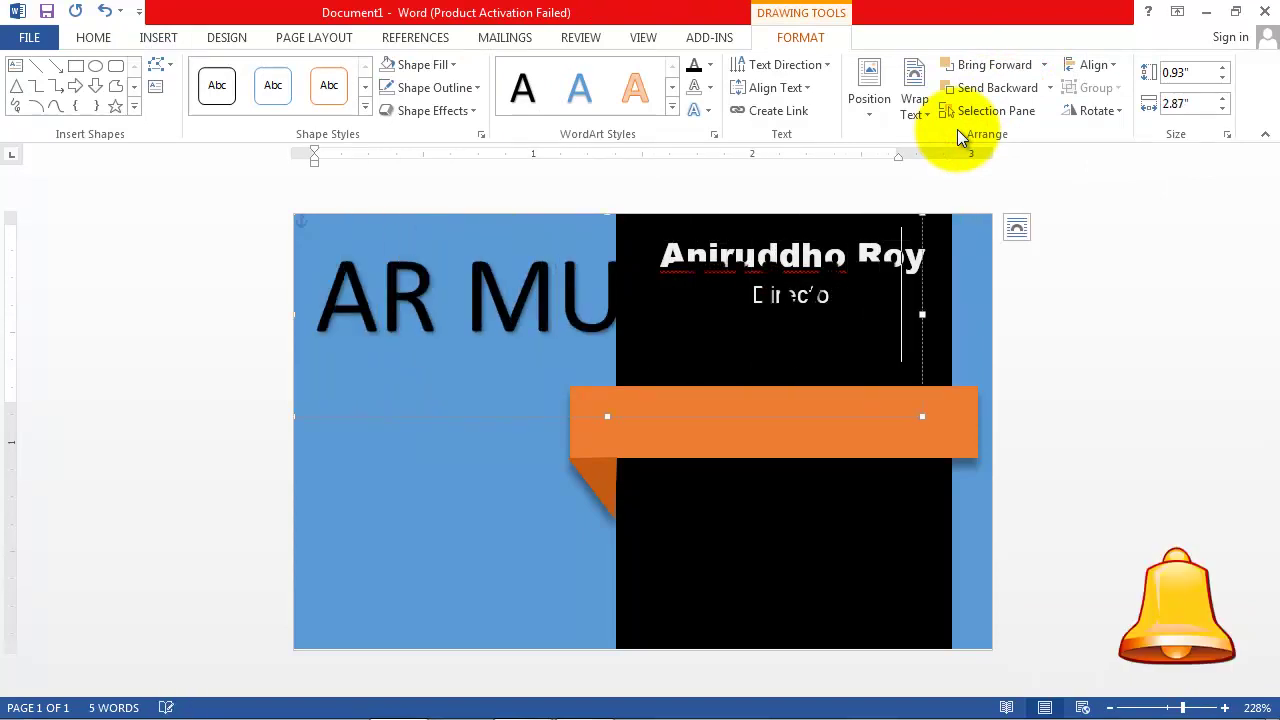
{"action": "type", "text": "LTIMEDIA"}
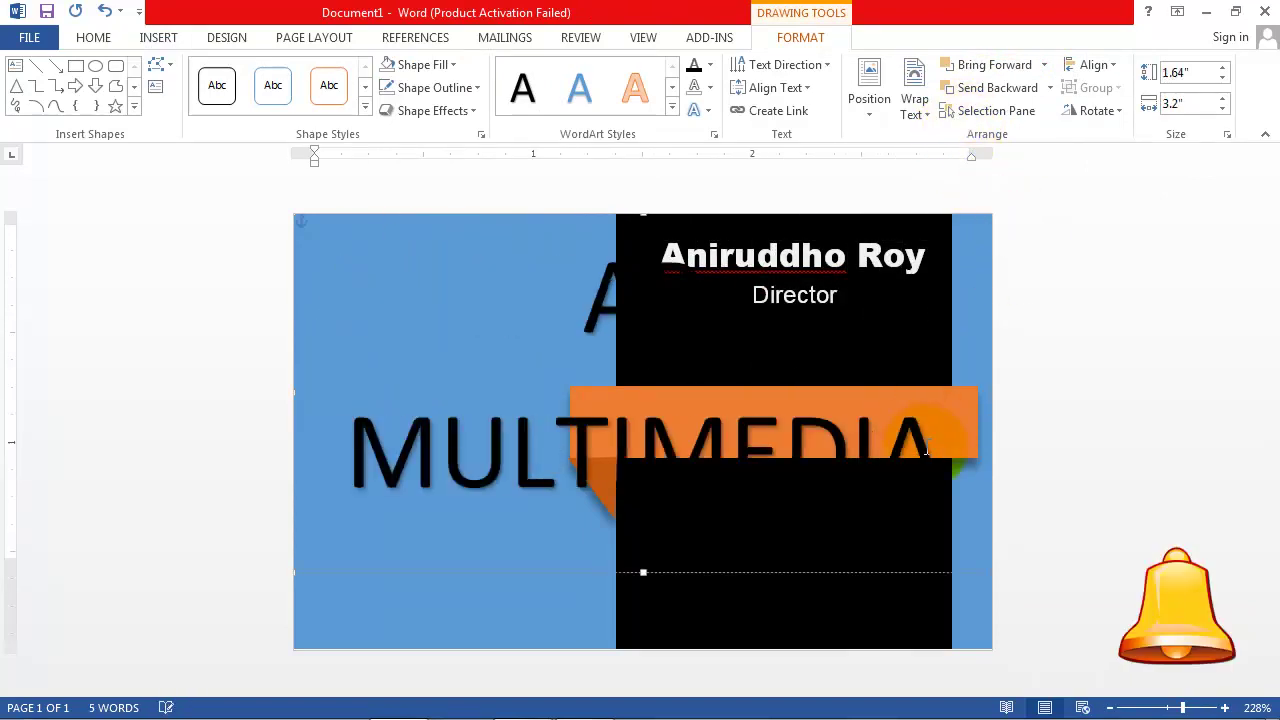
Set the WordArt text to the Impact font at size 16
{"action": "left_click_drag", "start_coordinate": [937, 455], "coordinate": [177, 234]}
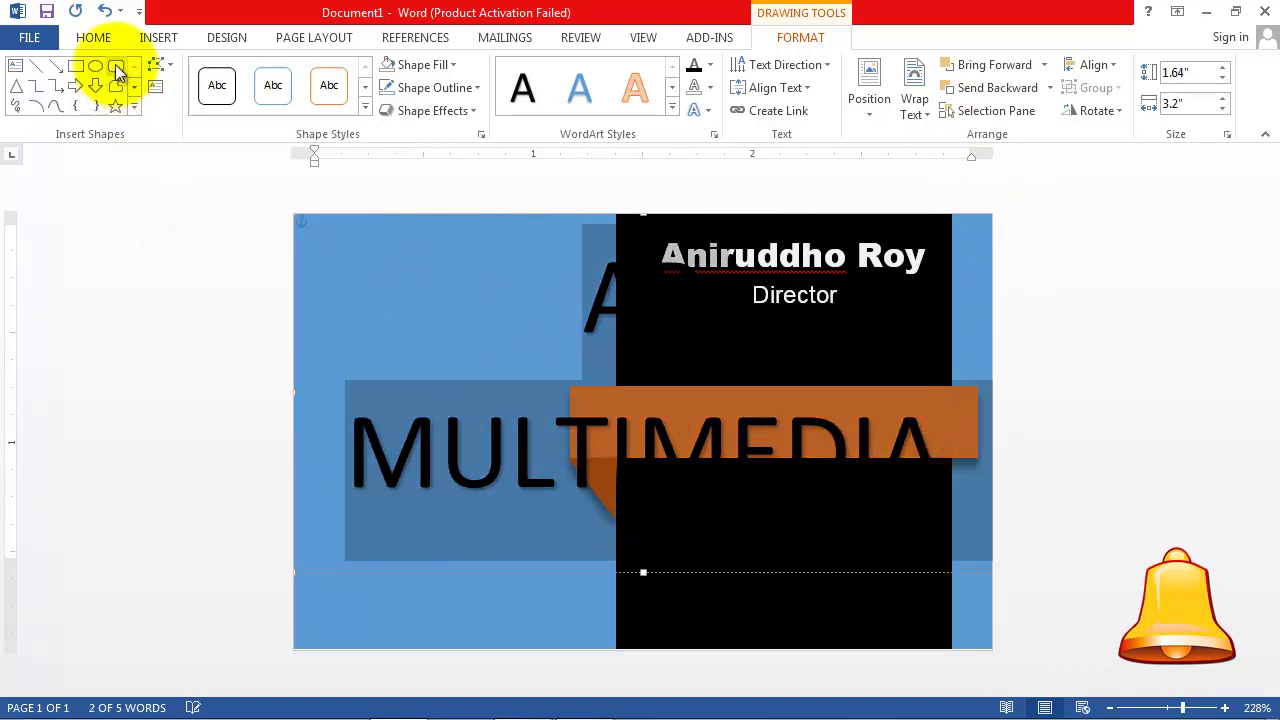
{"action": "left_click", "coordinate": [96, 38]}
{"action": "left_click", "coordinate": [228, 72]}
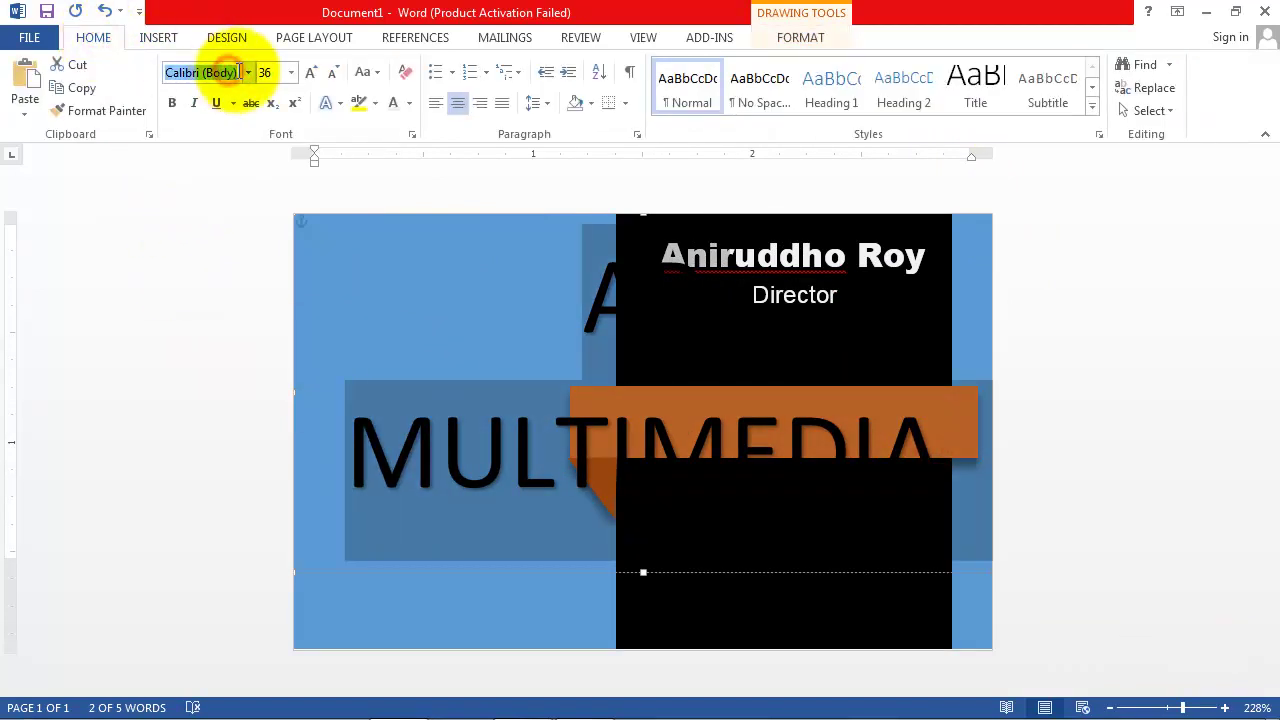
{"action": "type", "text": "Impact"}
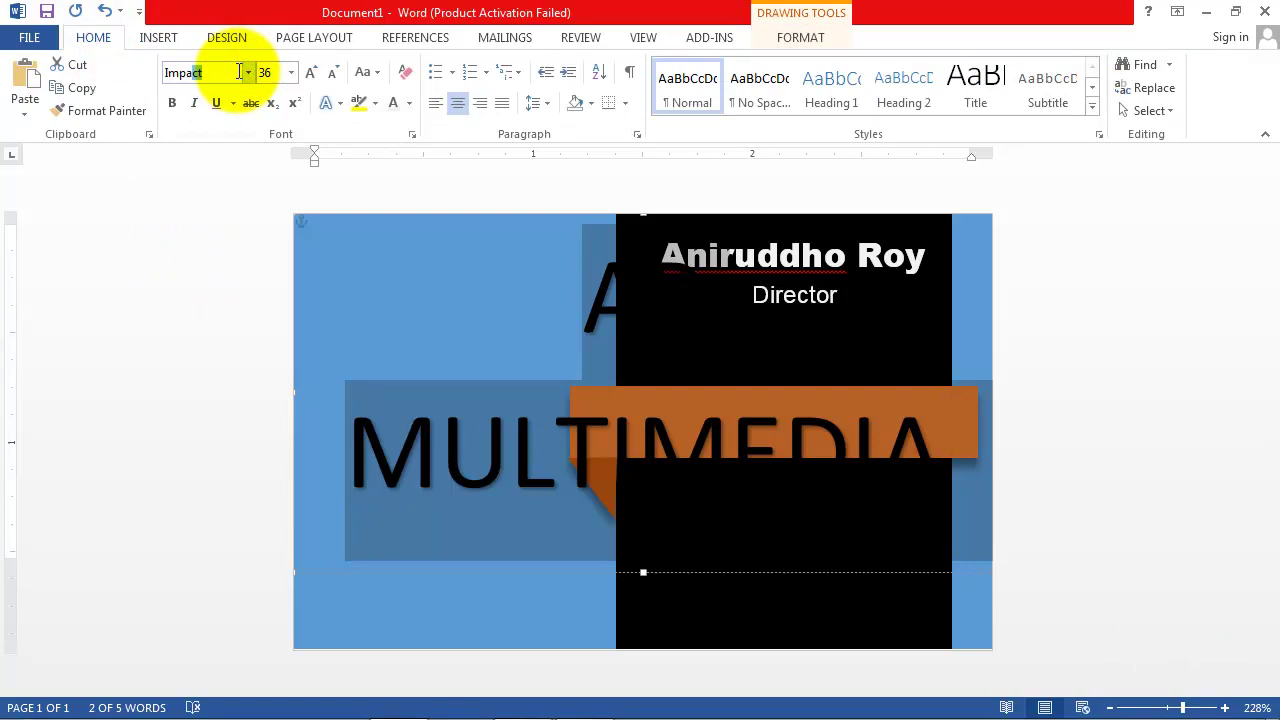
{"action": "key", "text": "Return"}
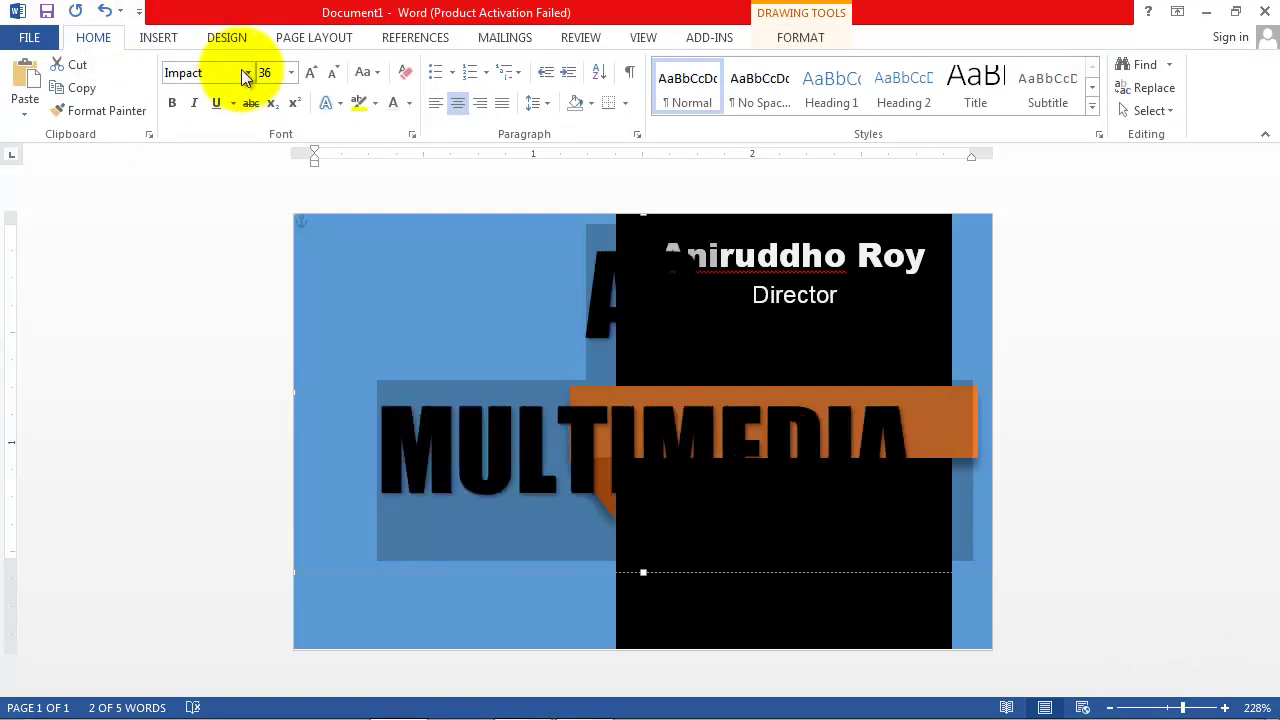
{"action": "left_click", "coordinate": [291, 72]}
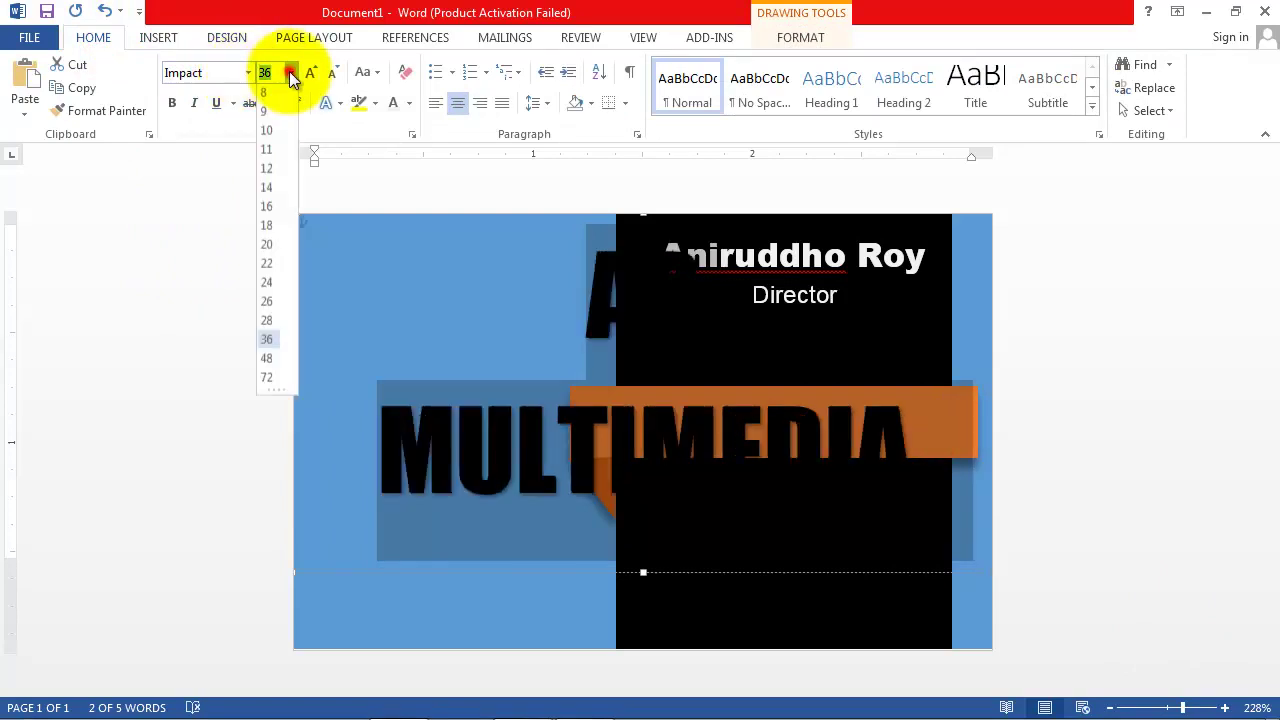
{"action": "left_click", "coordinate": [270, 209]}
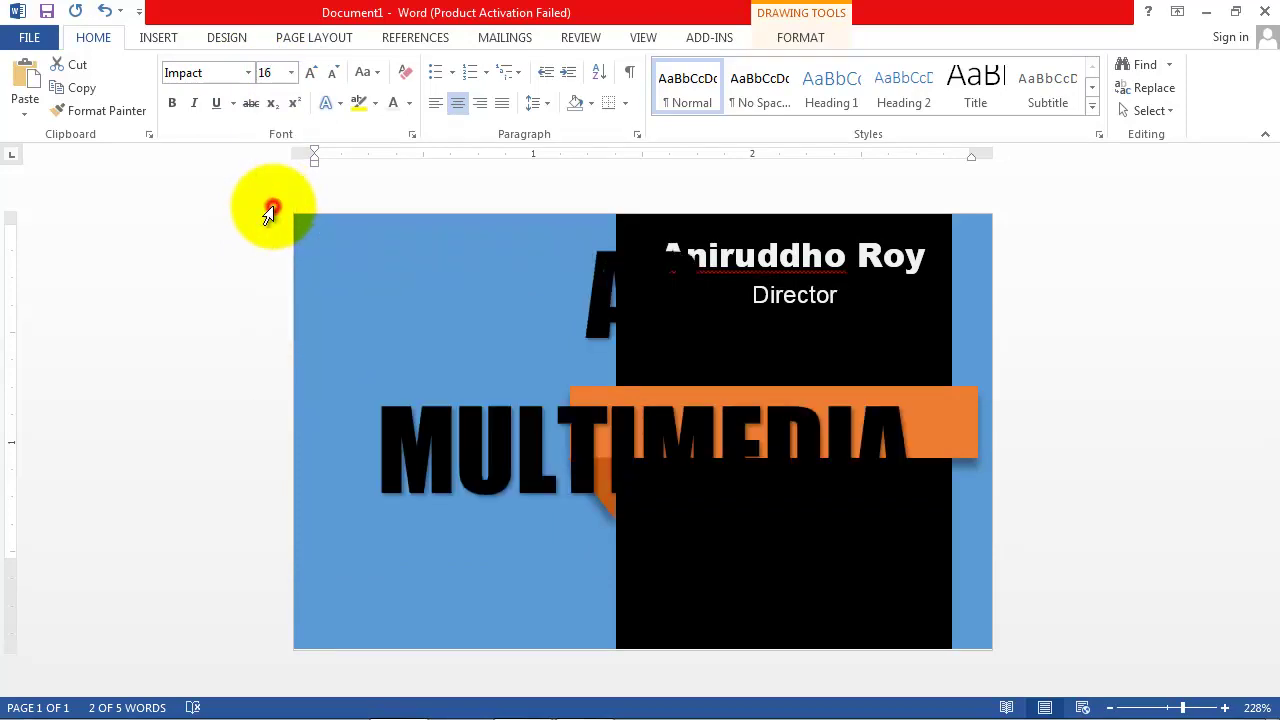
{"action": "left_click", "coordinate": [380, 314]}
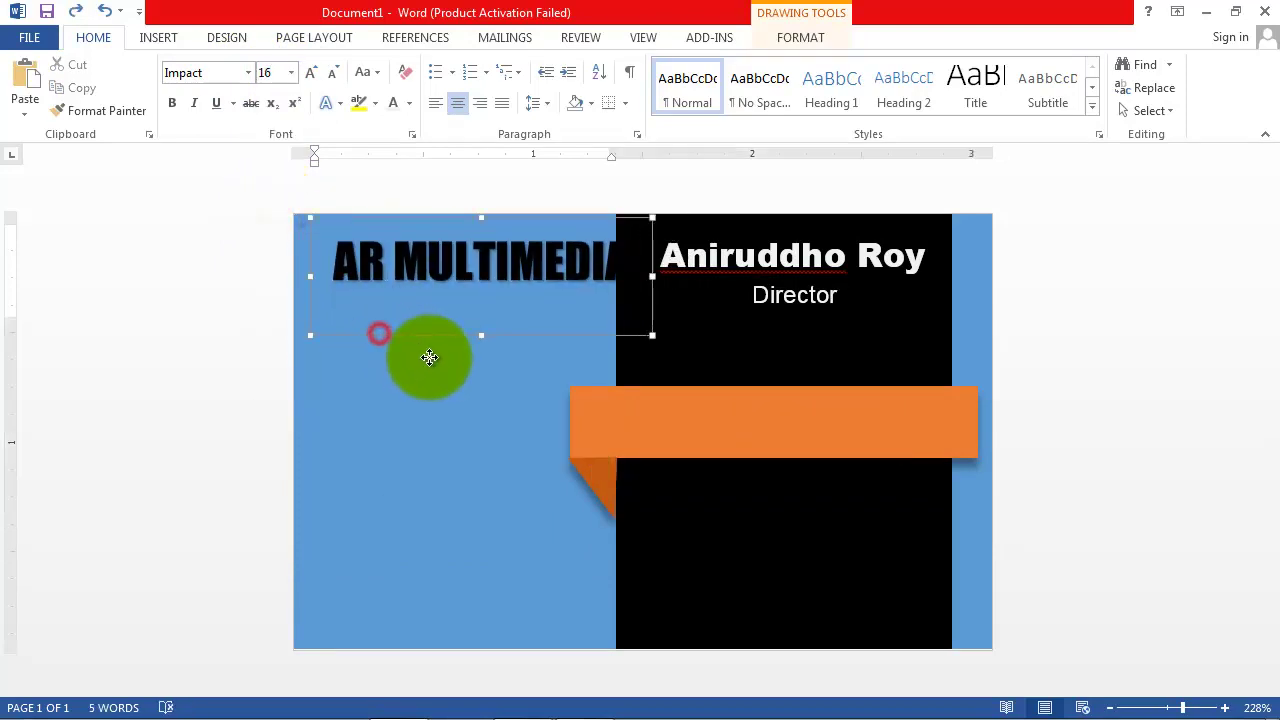
Drag the AR MULTIMEDIA WordArt onto the orange ribbon
{"action": "left_click_drag", "start_coordinate": [429, 357], "coordinate": [696, 496]}
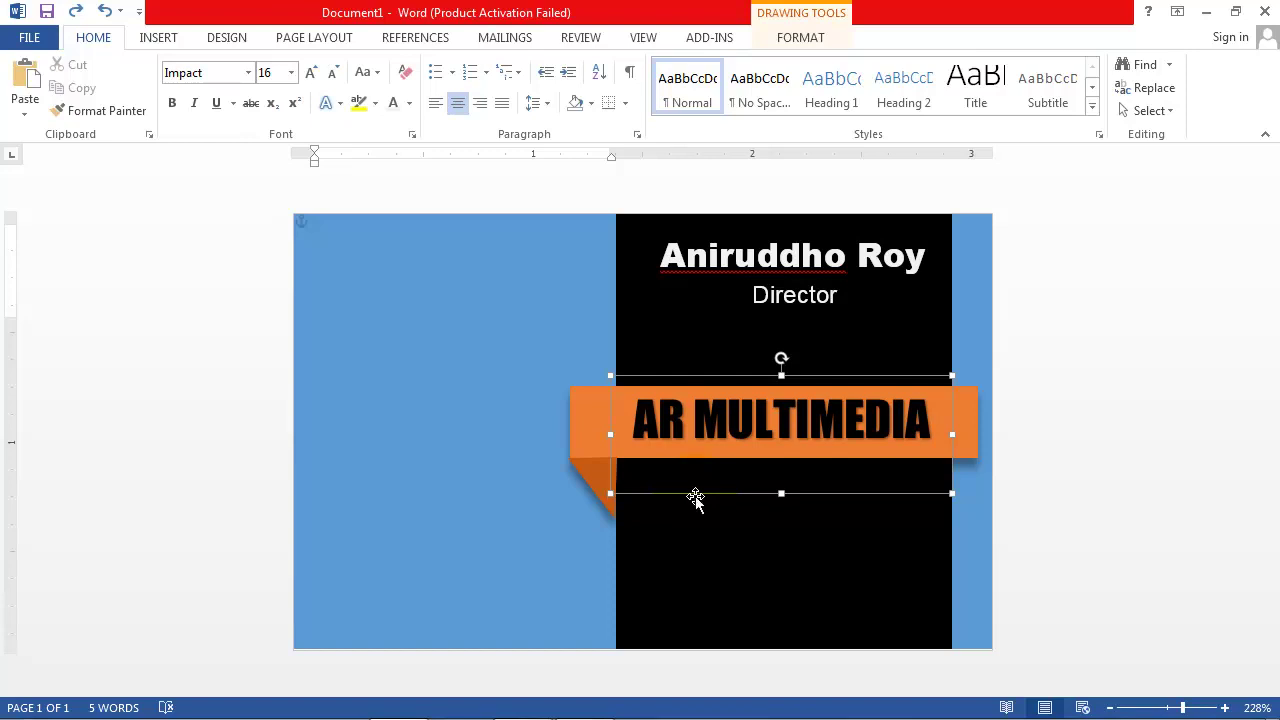
{"action": "left_click", "coordinate": [1108, 388]}
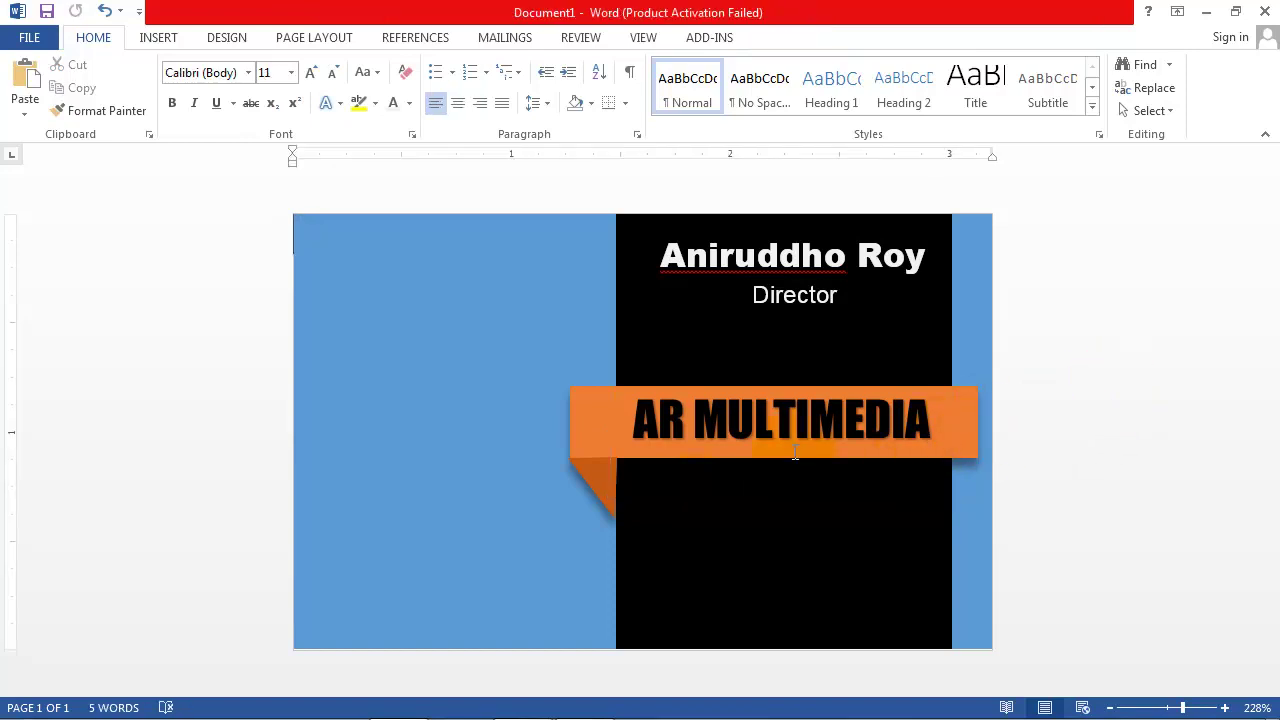
{"action": "left_click", "coordinate": [640, 425]}
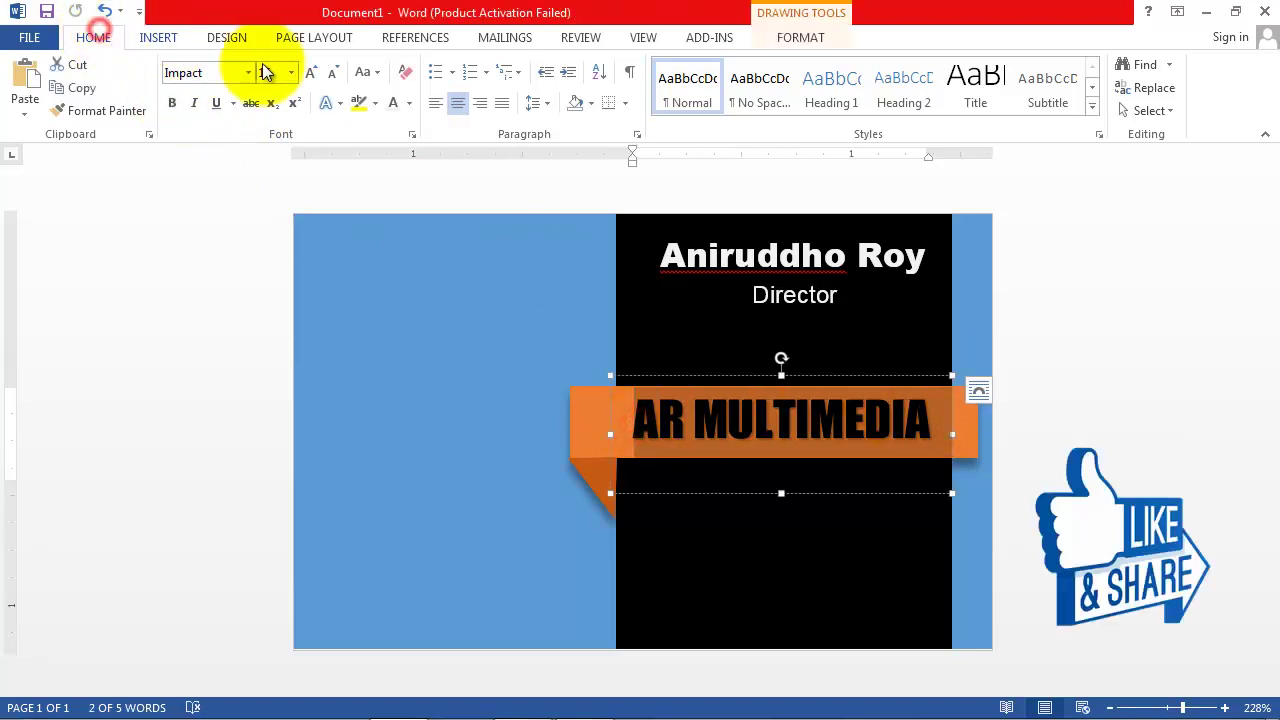
Set the AR MULTIMEDIA text fill to White, Background 1, Darker 5%
{"action": "left_click", "coordinate": [791, 46]}
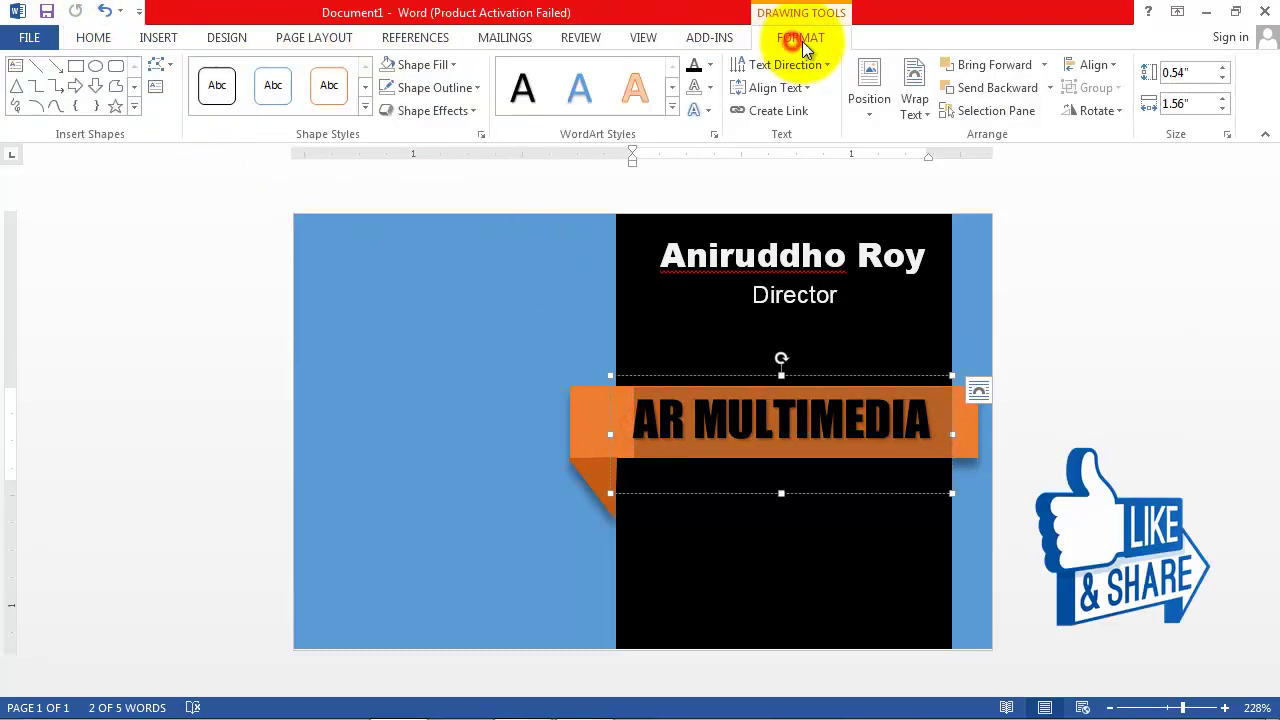
{"action": "left_click", "coordinate": [710, 64]}
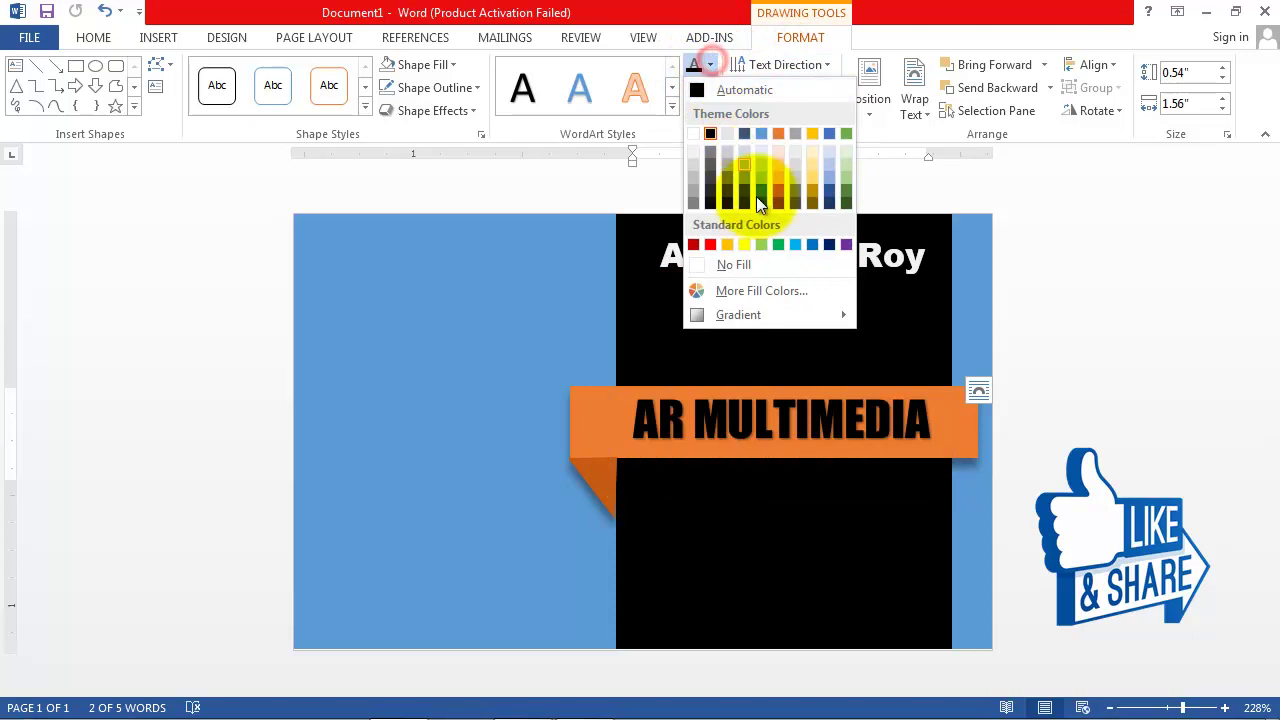
{"action": "left_click", "coordinate": [792, 245]}
{"action": "left_click", "coordinate": [710, 64]}
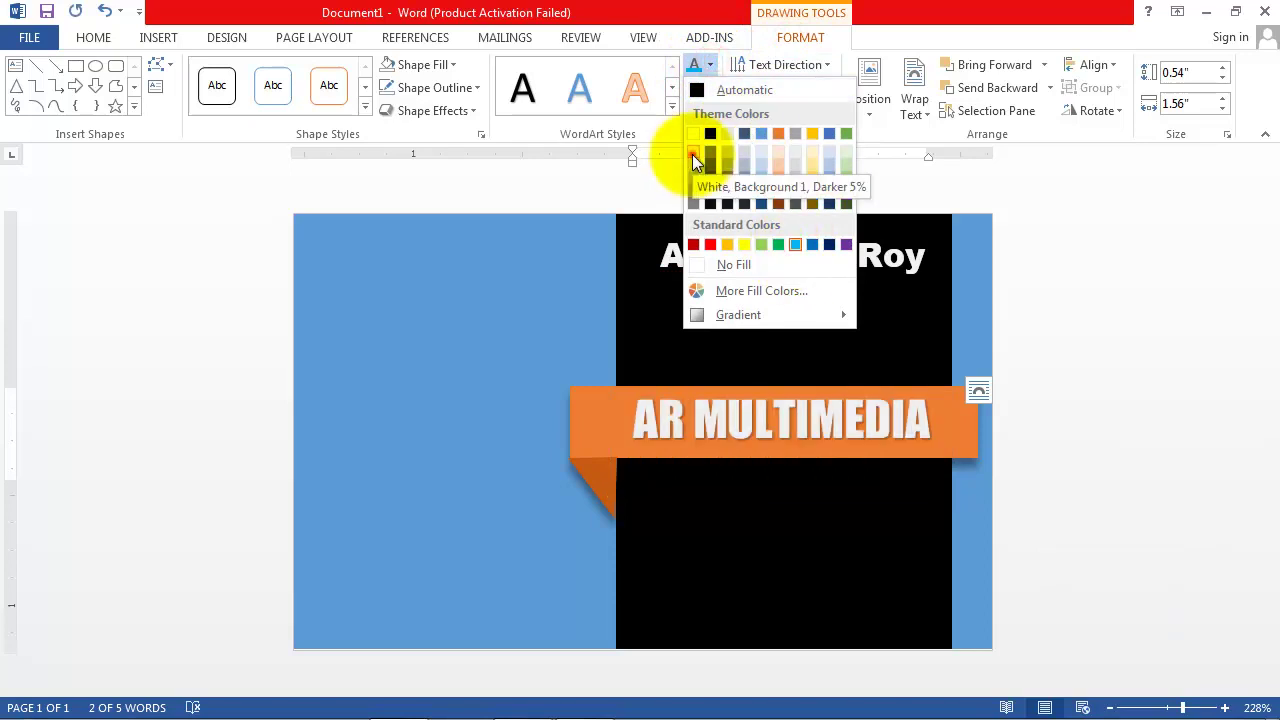
{"action": "left_click", "coordinate": [693, 153]}
{"action": "left_click", "coordinate": [1092, 371]}
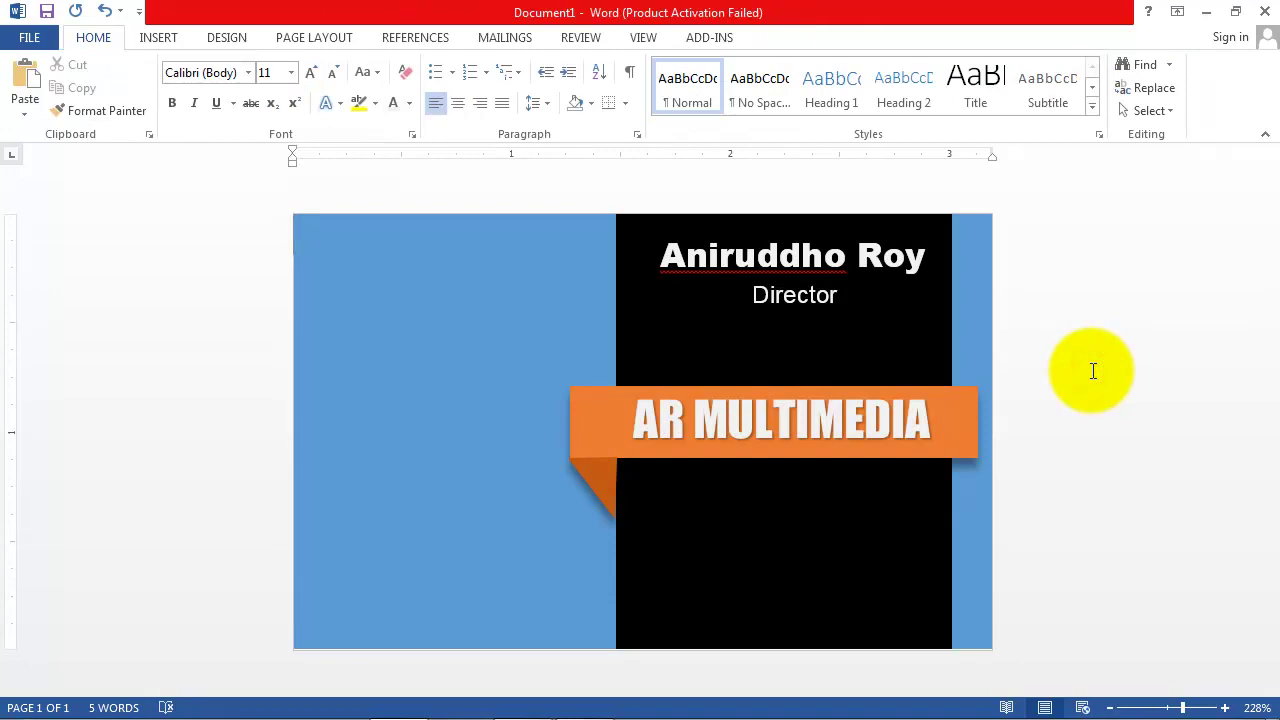
Insert the Main Logo PNG social-icons picture onto the card
{"action": "left_click", "coordinate": [150, 37]}
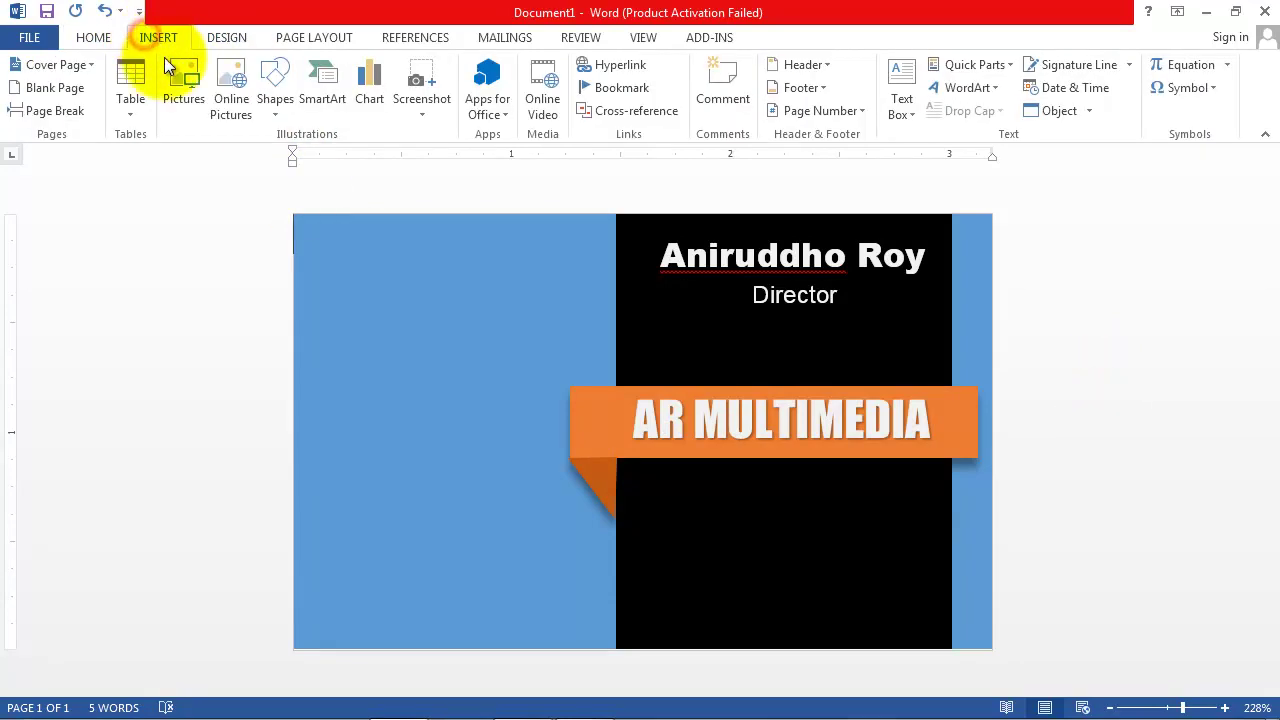
{"action": "left_click", "coordinate": [177, 82]}
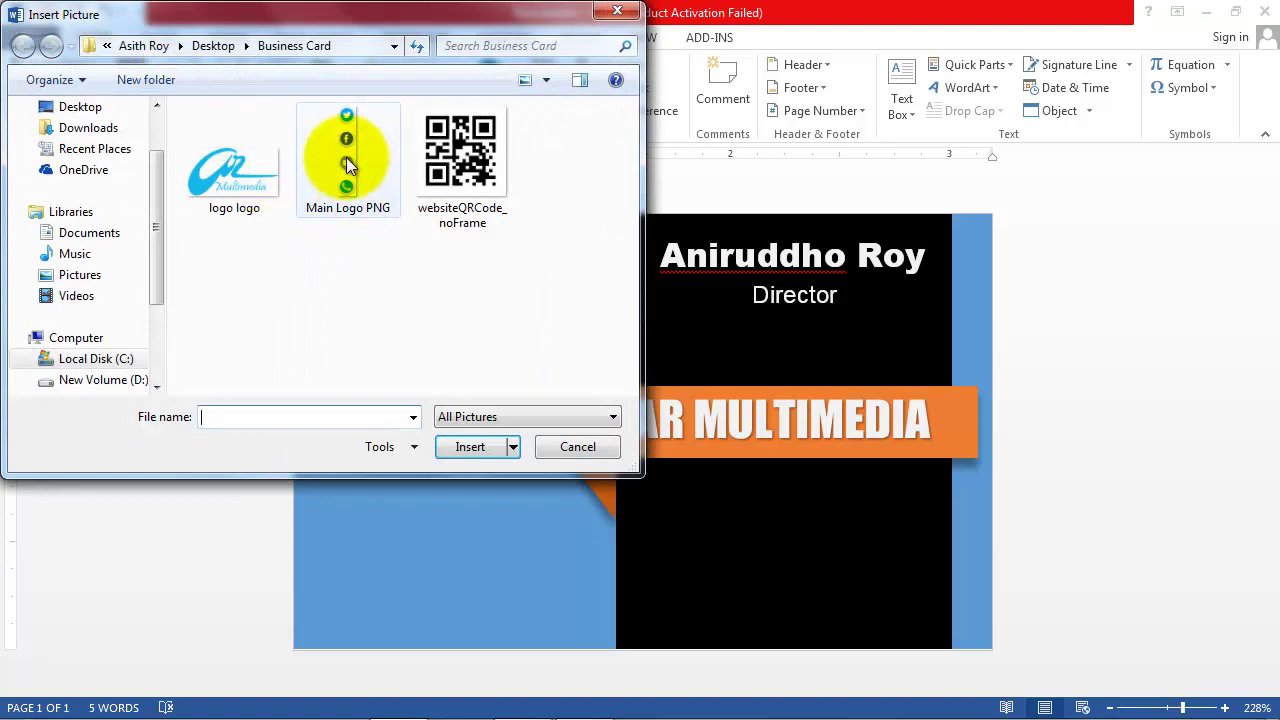
{"action": "left_click", "coordinate": [346, 157]}
{"action": "left_click", "coordinate": [471, 452]}
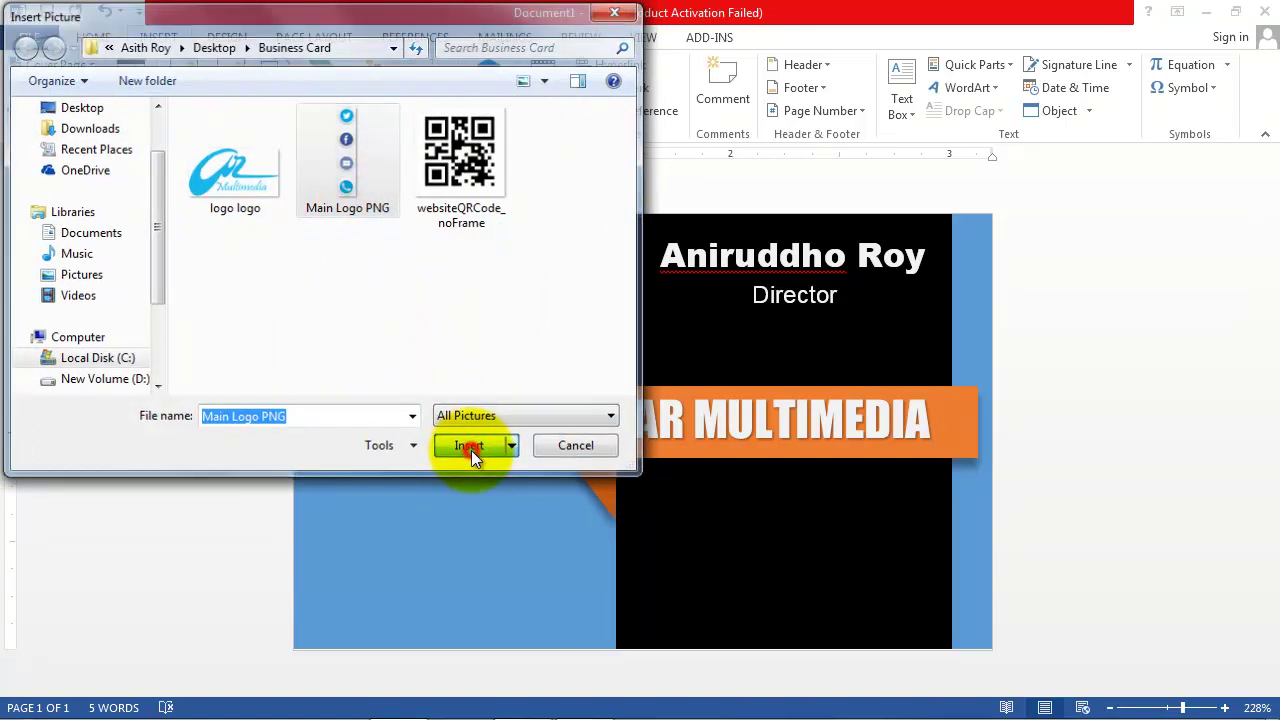
Float the icons picture in front of text and shrink it to a strip at lower left
{"action": "left_click", "coordinate": [848, 117]}
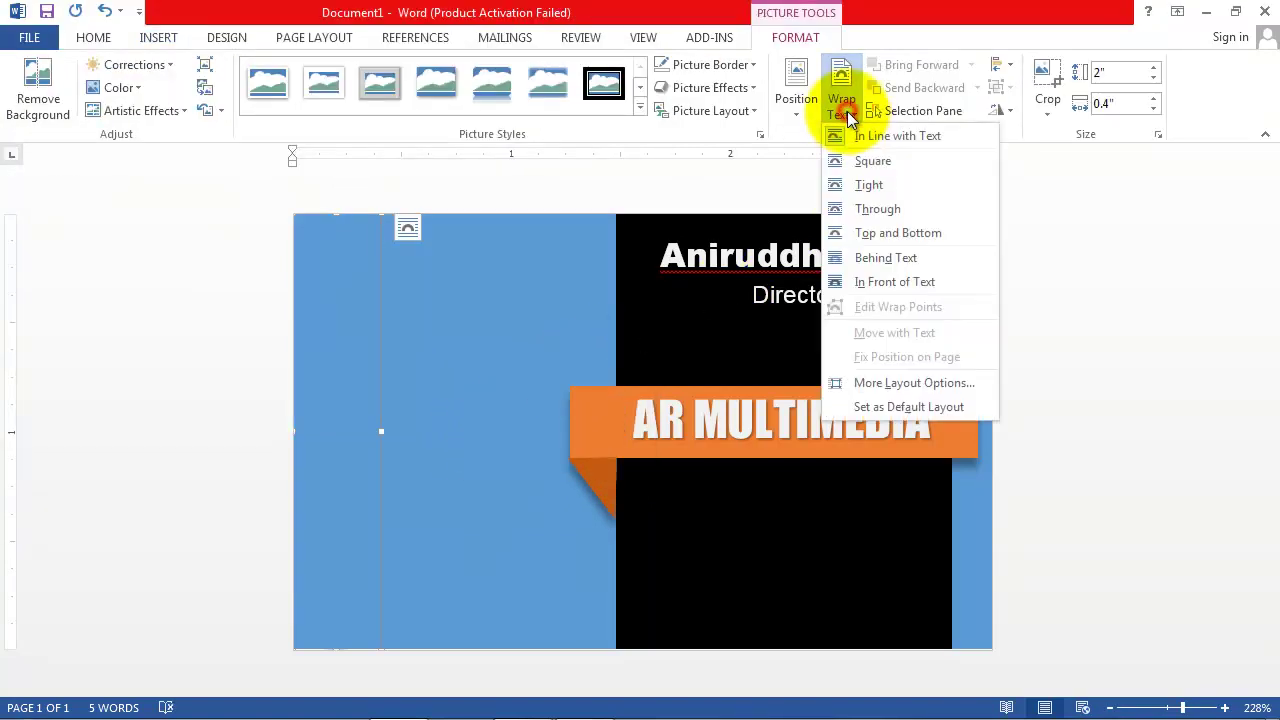
{"action": "left_click", "coordinate": [900, 286]}
{"action": "left_click", "coordinate": [390, 242]}
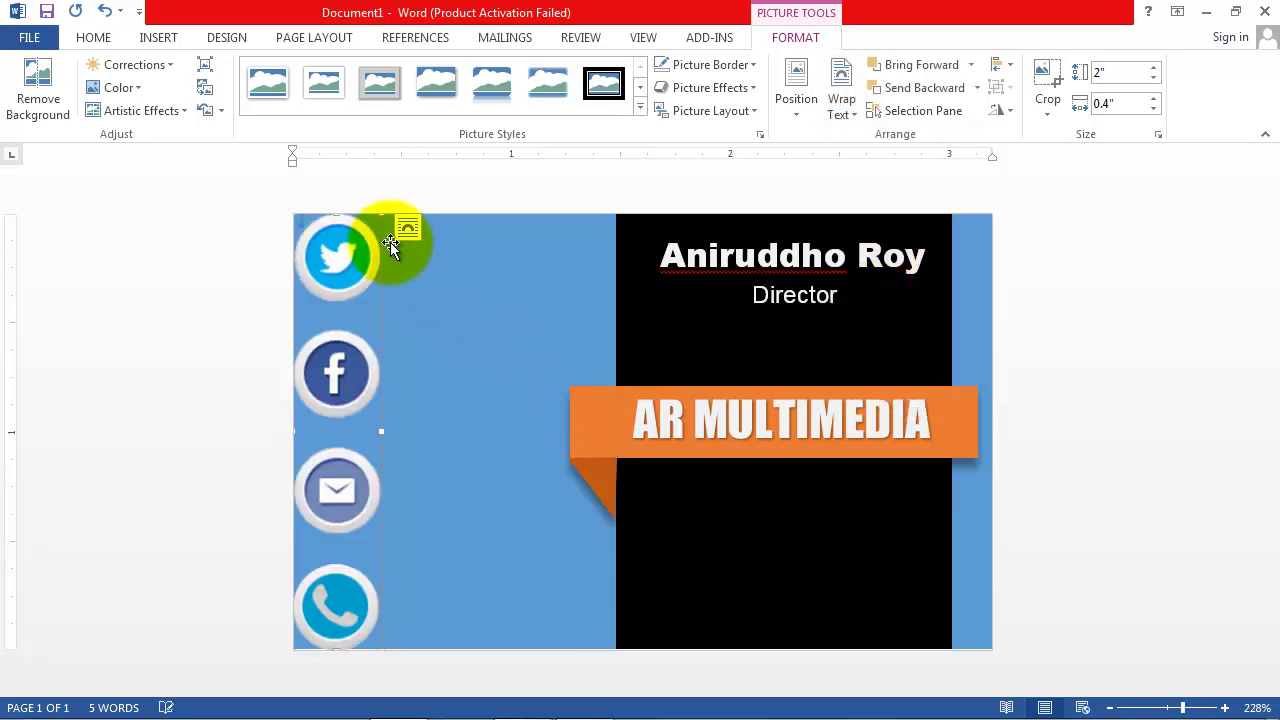
{"action": "mouse_move", "coordinate": [379, 208]}
{"action": "left_mouse_down"}
{"action": "mouse_move", "coordinate": [334, 547]}
{"action": "mouse_move", "coordinate": [324, 504]}
{"action": "left_mouse_up"}
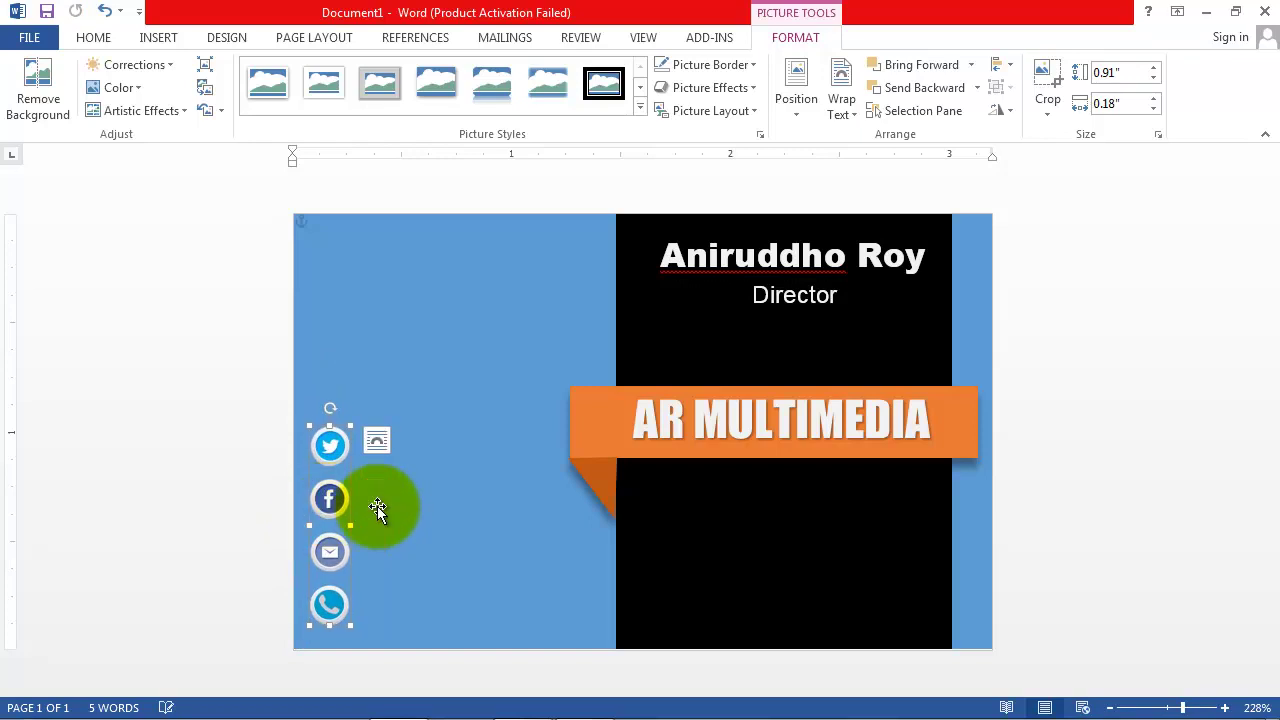
{"action": "left_click", "coordinate": [1066, 392]}
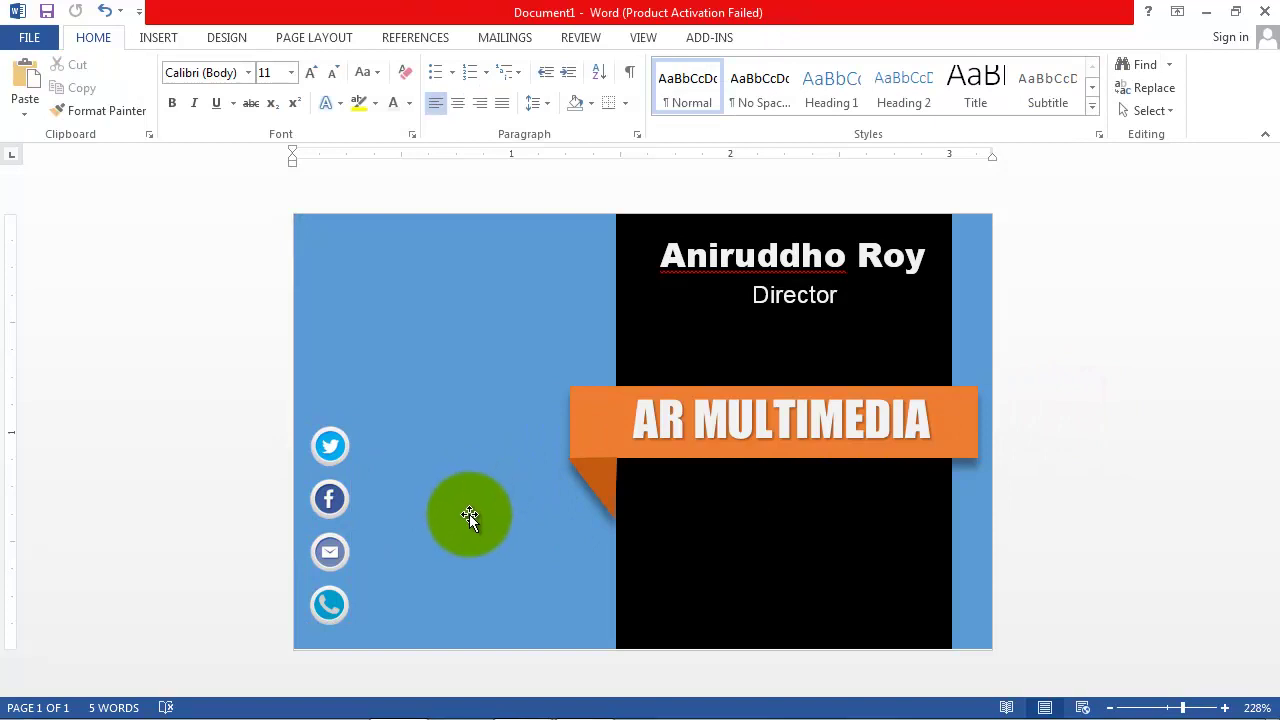
{"action": "left_click", "coordinate": [149, 35]}
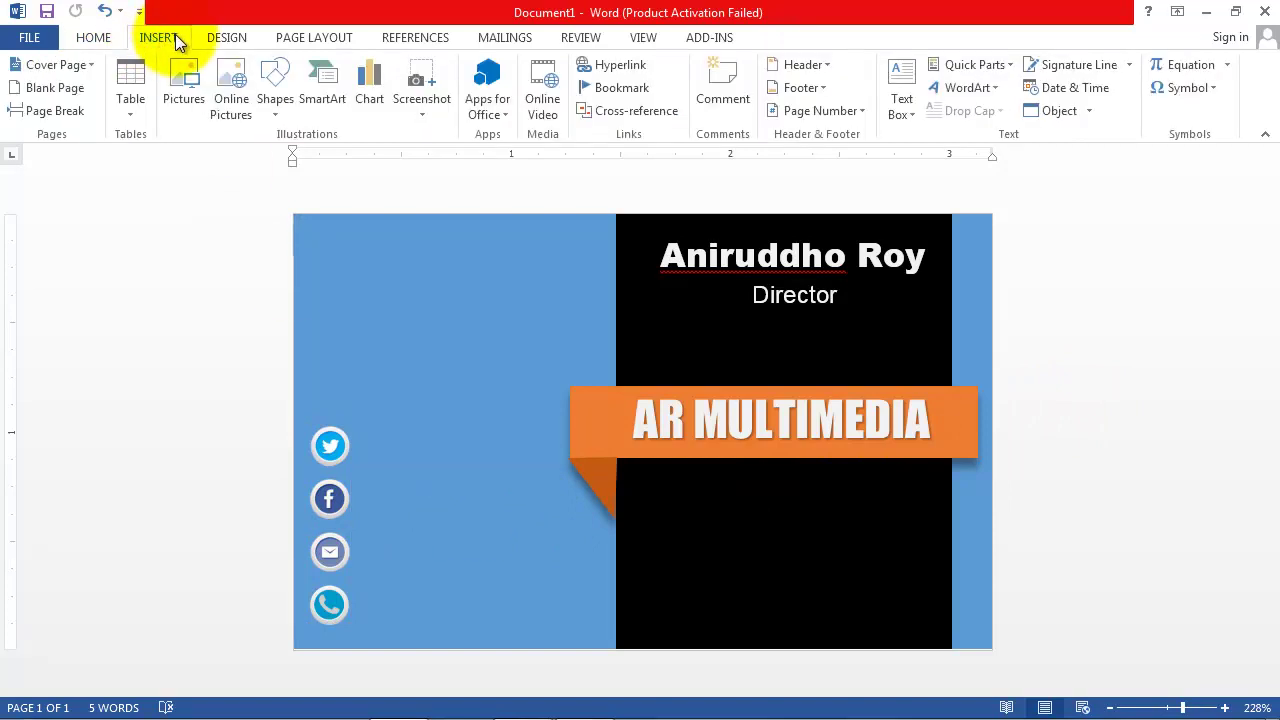
Draw a thin rectangle bar beside the Twitter icon
{"action": "left_click", "coordinate": [268, 106]}
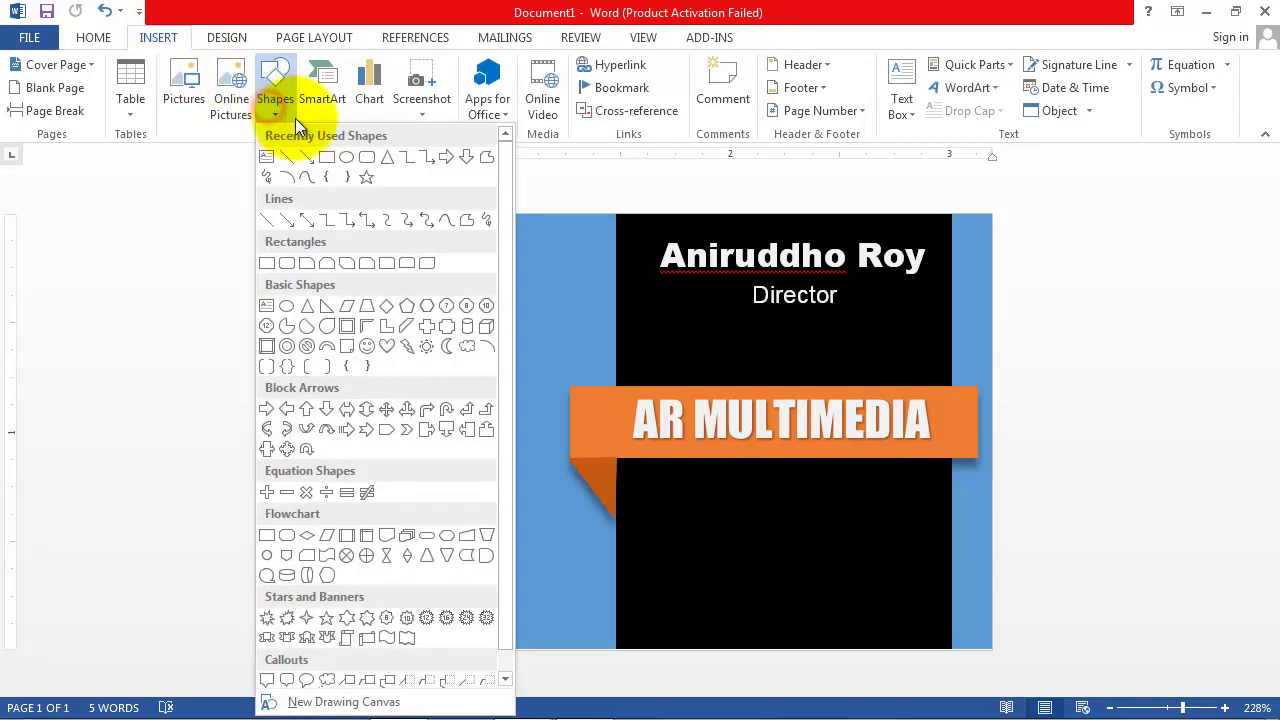
{"action": "left_click", "coordinate": [363, 153]}
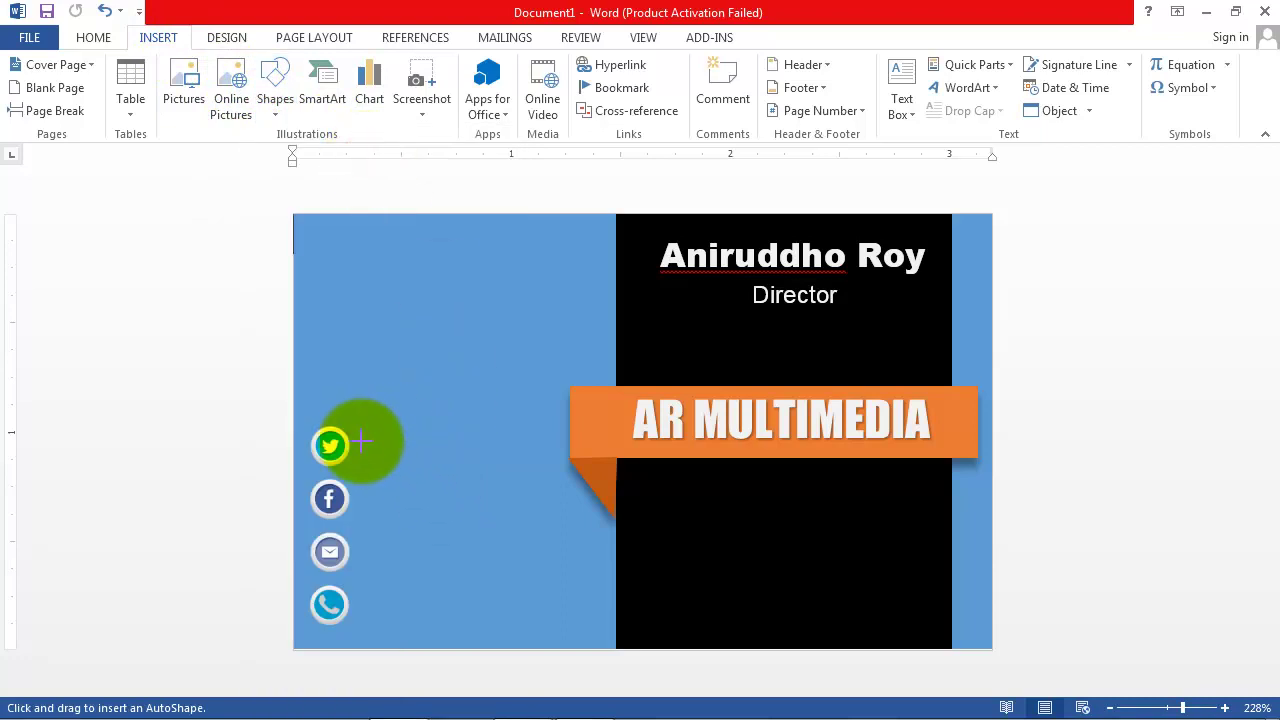
{"action": "left_click_drag", "start_coordinate": [353, 434], "coordinate": [560, 460]}
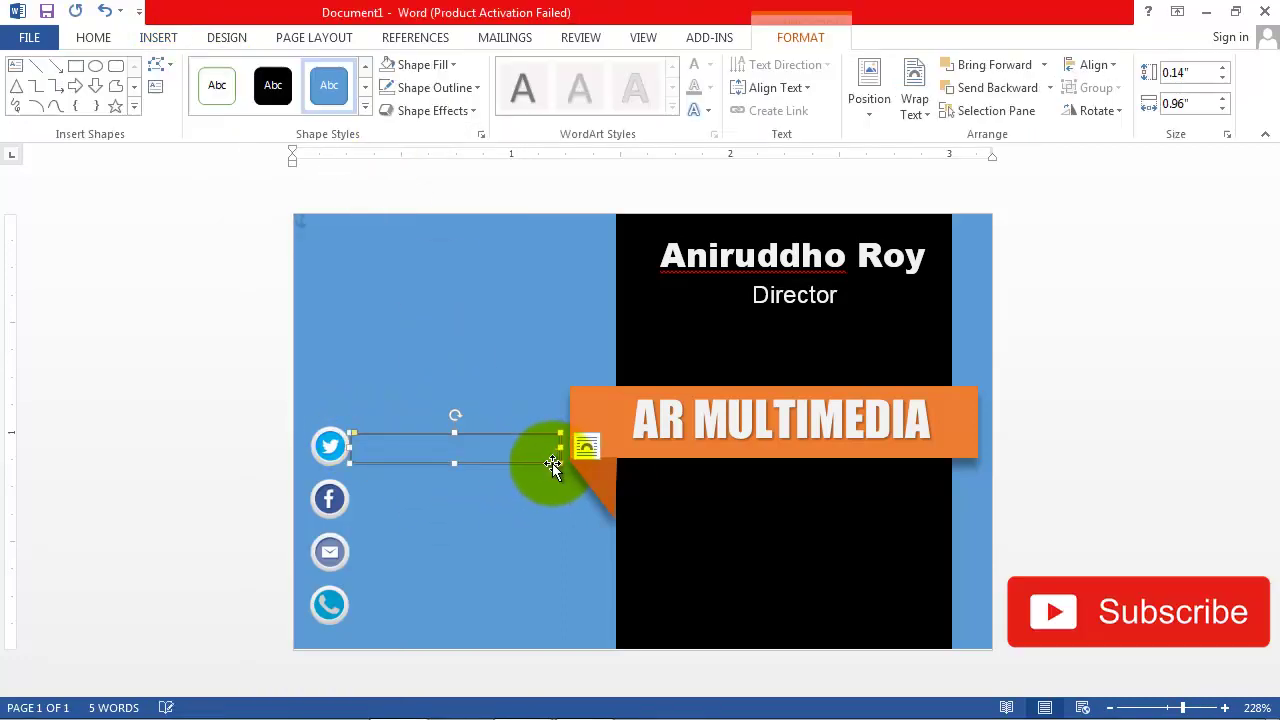
{"action": "left_click_drag", "start_coordinate": [513, 436], "coordinate": [521, 436]}
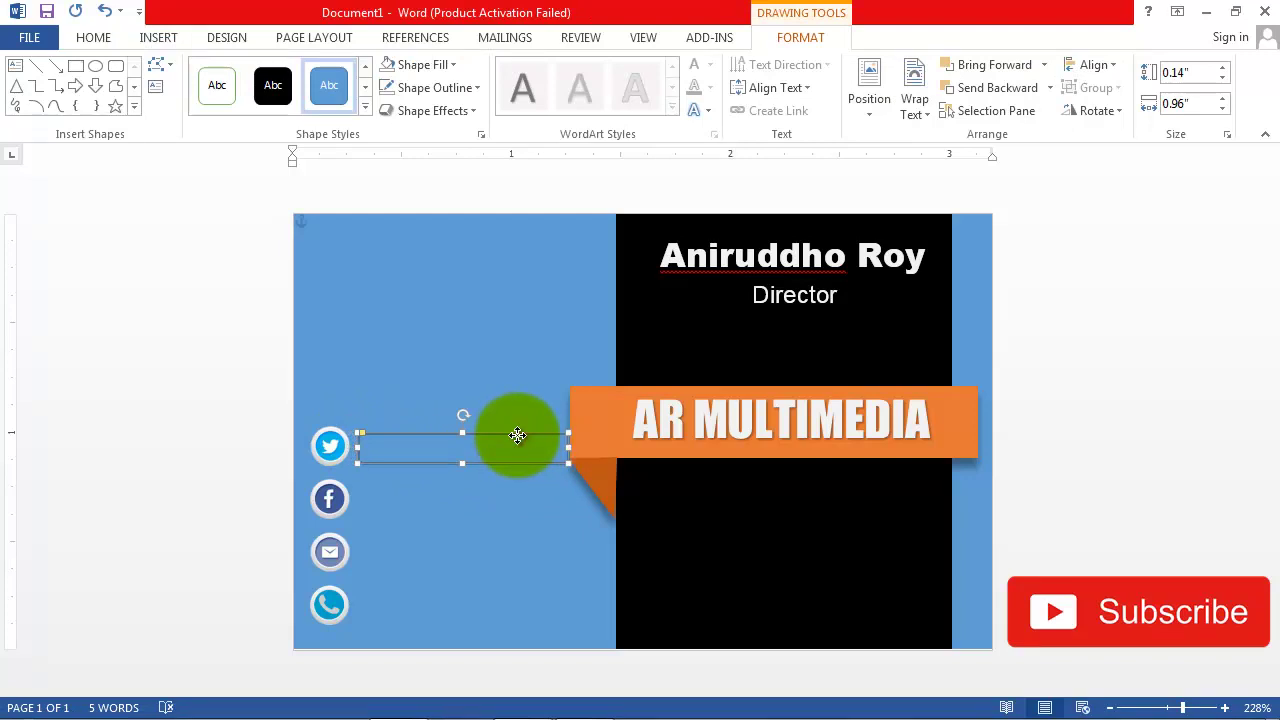
Fill the bar with black and give it an outer drop shadow
{"action": "left_click", "coordinate": [451, 63]}
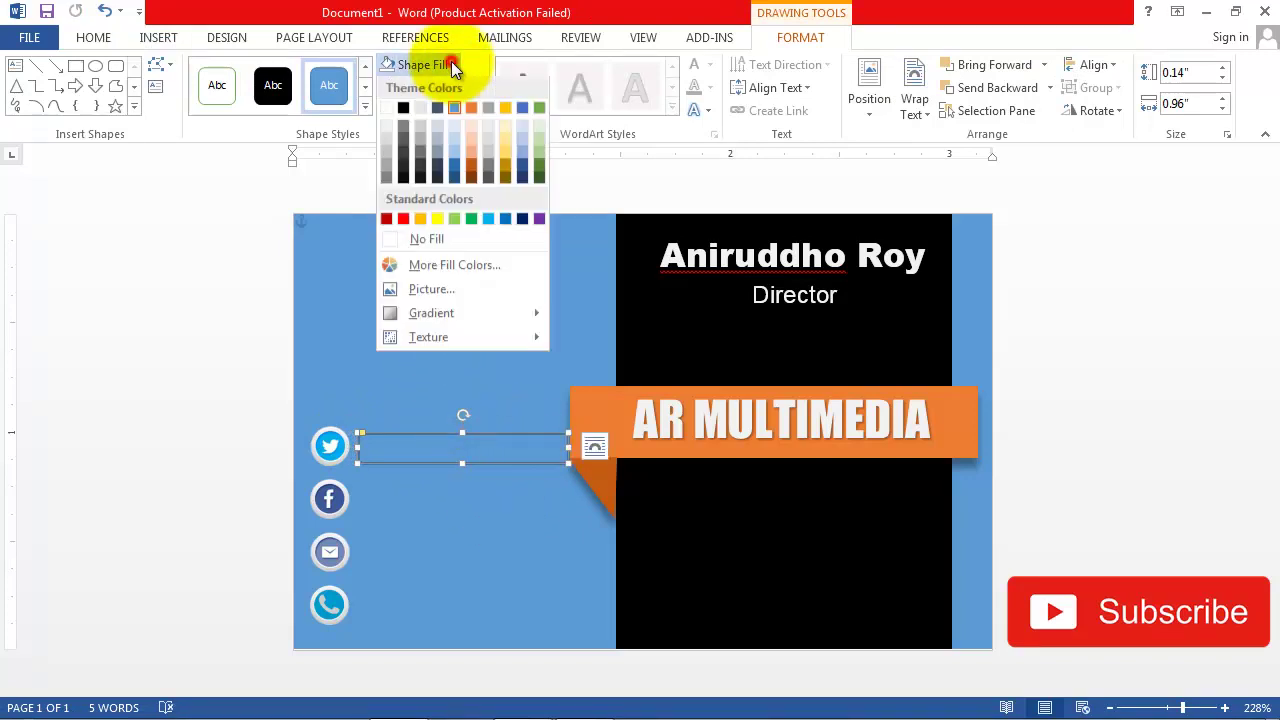
{"action": "left_click", "coordinate": [403, 112]}
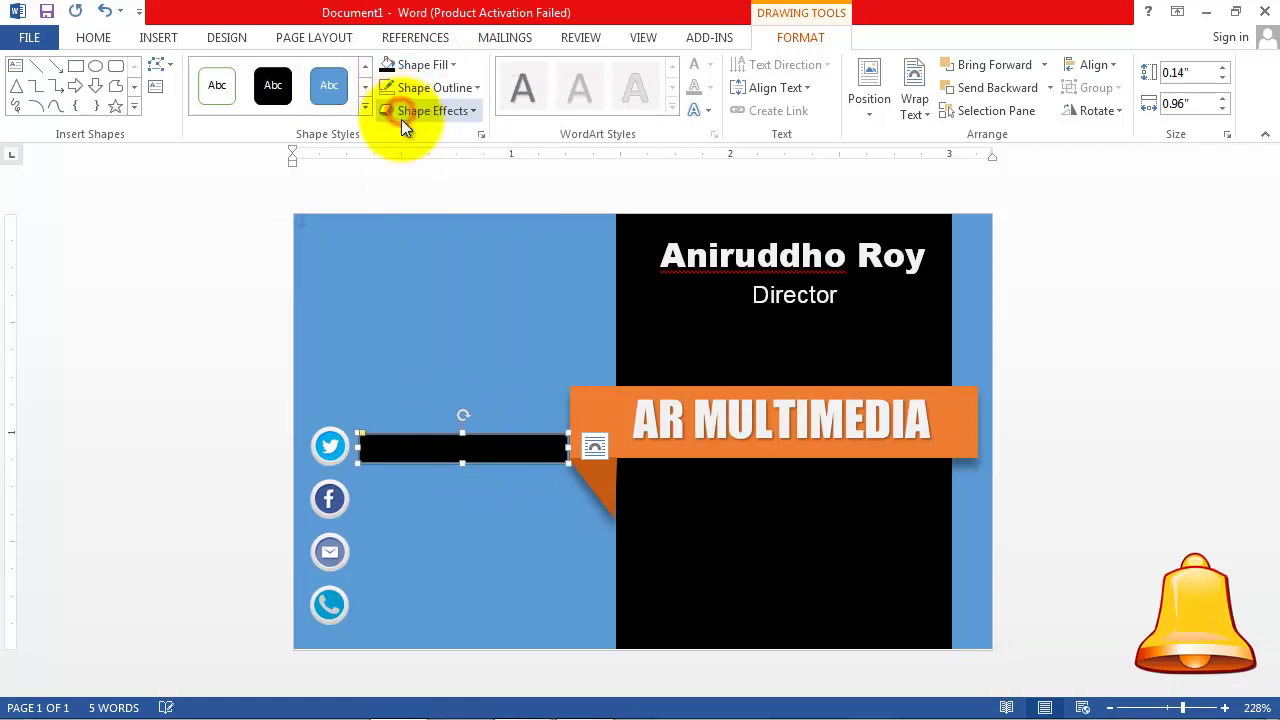
{"action": "left_click", "coordinate": [452, 112]}
{"action": "left_click", "coordinate": [465, 197]}
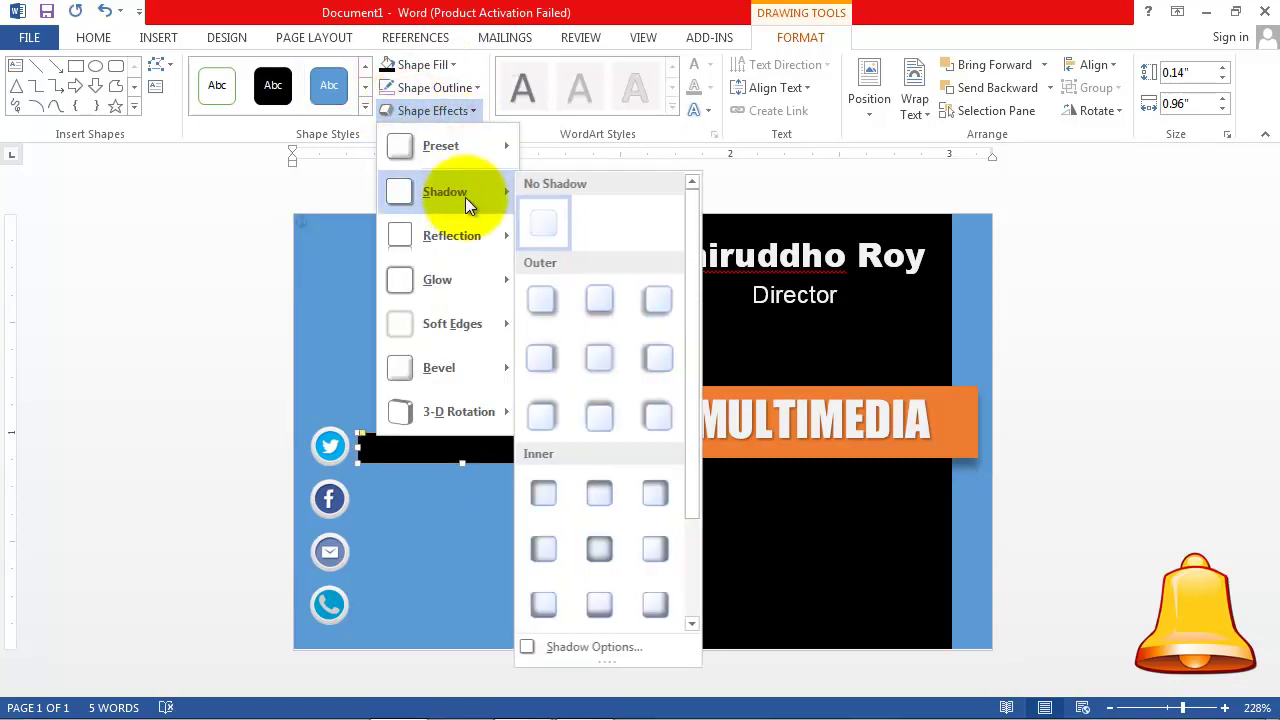
{"action": "left_click", "coordinate": [603, 300]}
{"action": "left_click", "coordinate": [1080, 415]}
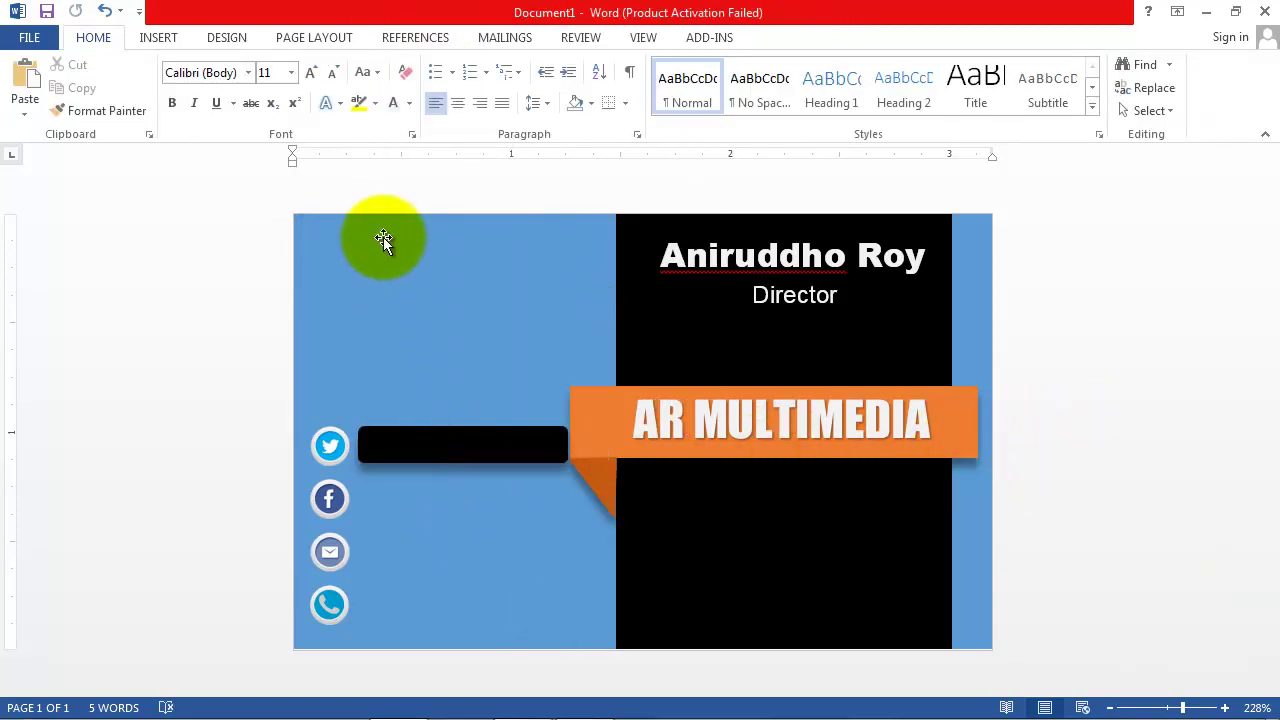
Draw a text box over the black bar
{"action": "left_click", "coordinate": [148, 38]}
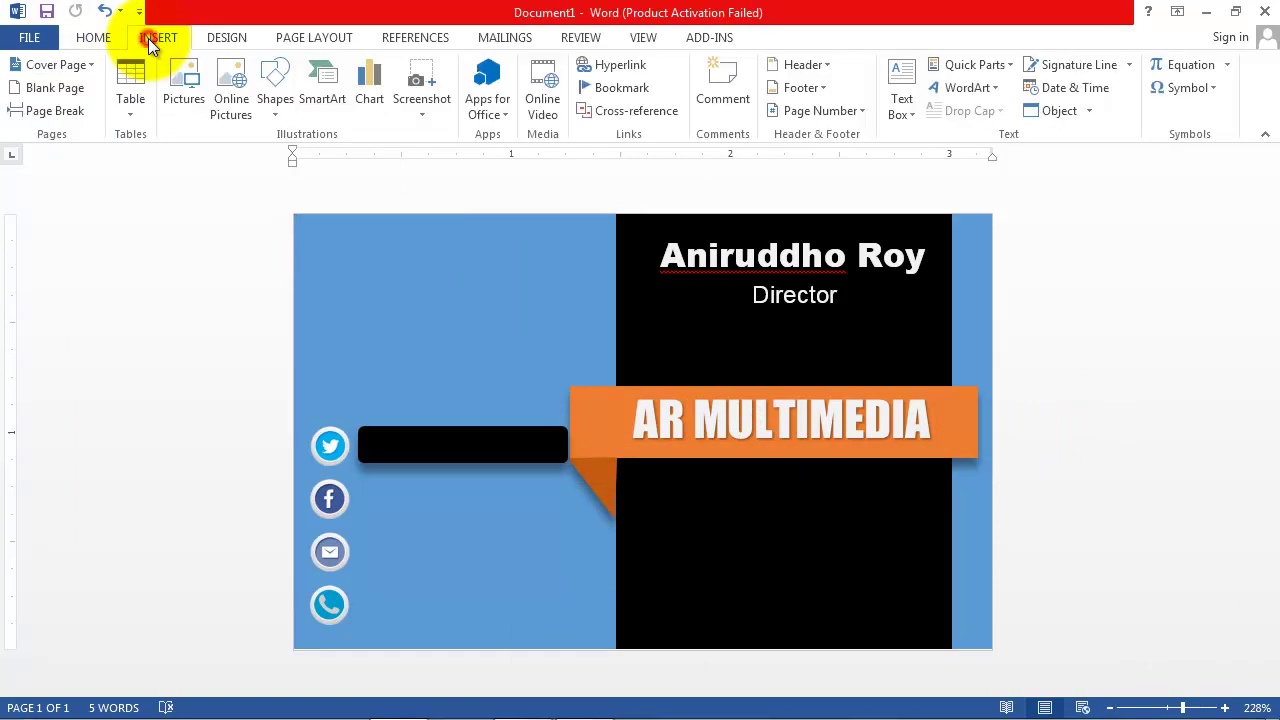
{"action": "left_click", "coordinate": [901, 106]}
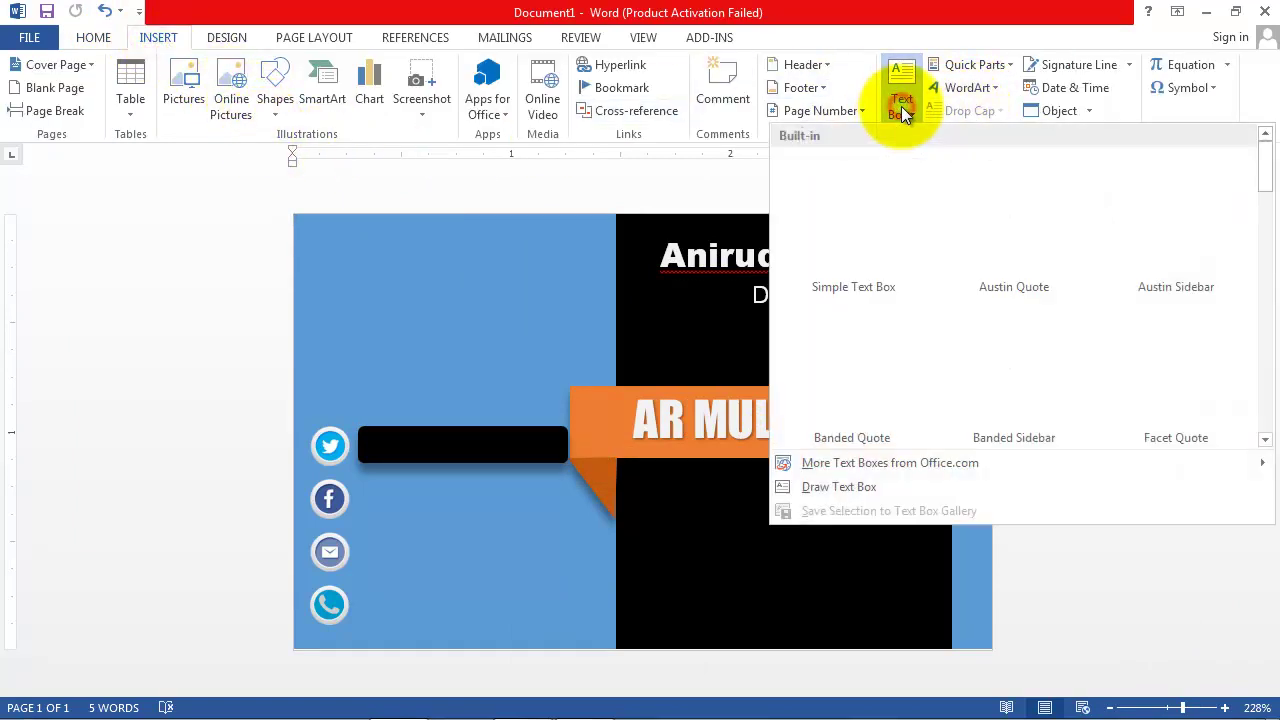
{"action": "left_click", "coordinate": [856, 488]}
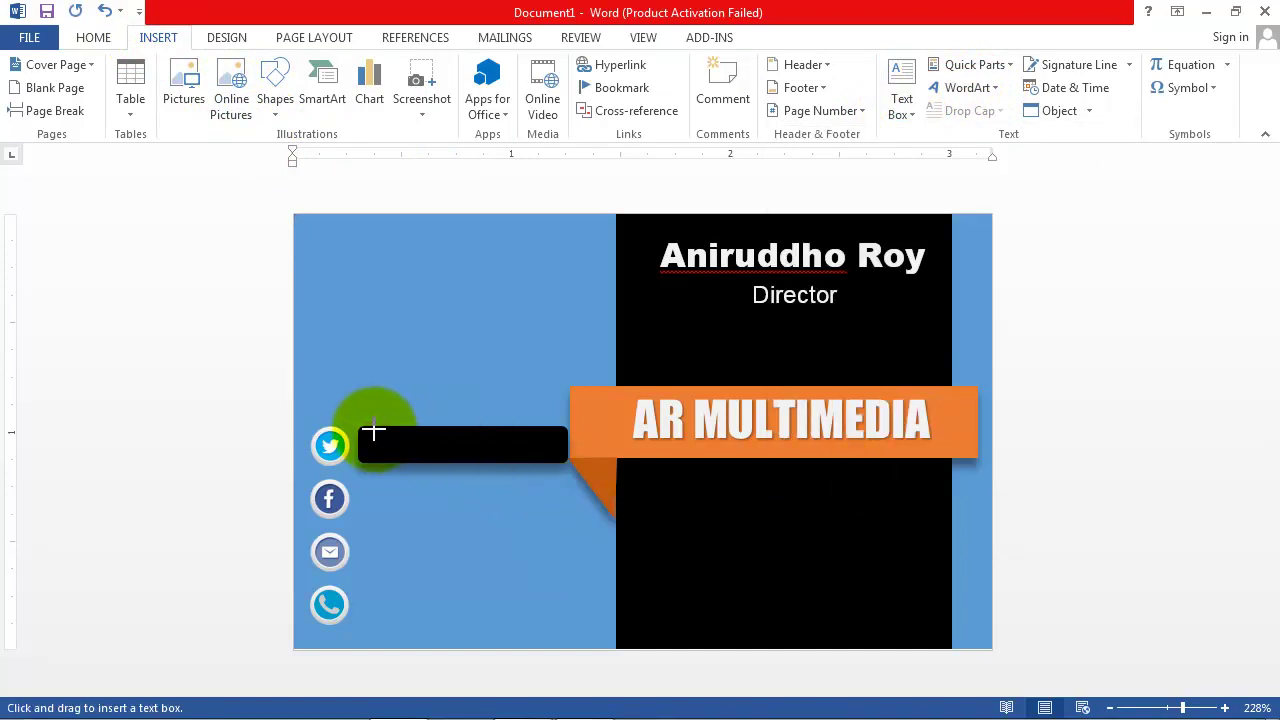
{"action": "mouse_move", "coordinate": [374, 430]}
{"action": "left_mouse_down"}
{"action": "mouse_move", "coordinate": [474, 458]}
{"action": "mouse_move", "coordinate": [612, 463]}
{"action": "left_mouse_up"}
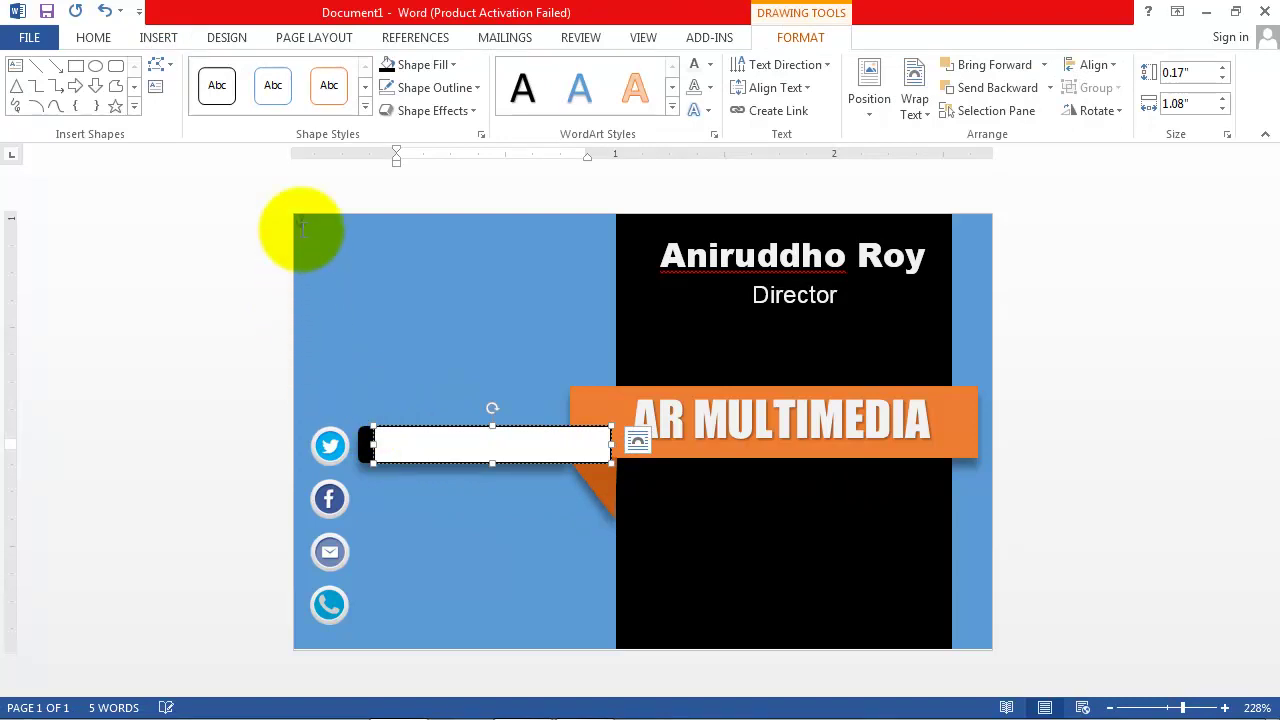
Set the font to Arial, enter the company's Twitter handle, and select the text
{"action": "left_click", "coordinate": [241, 72]}
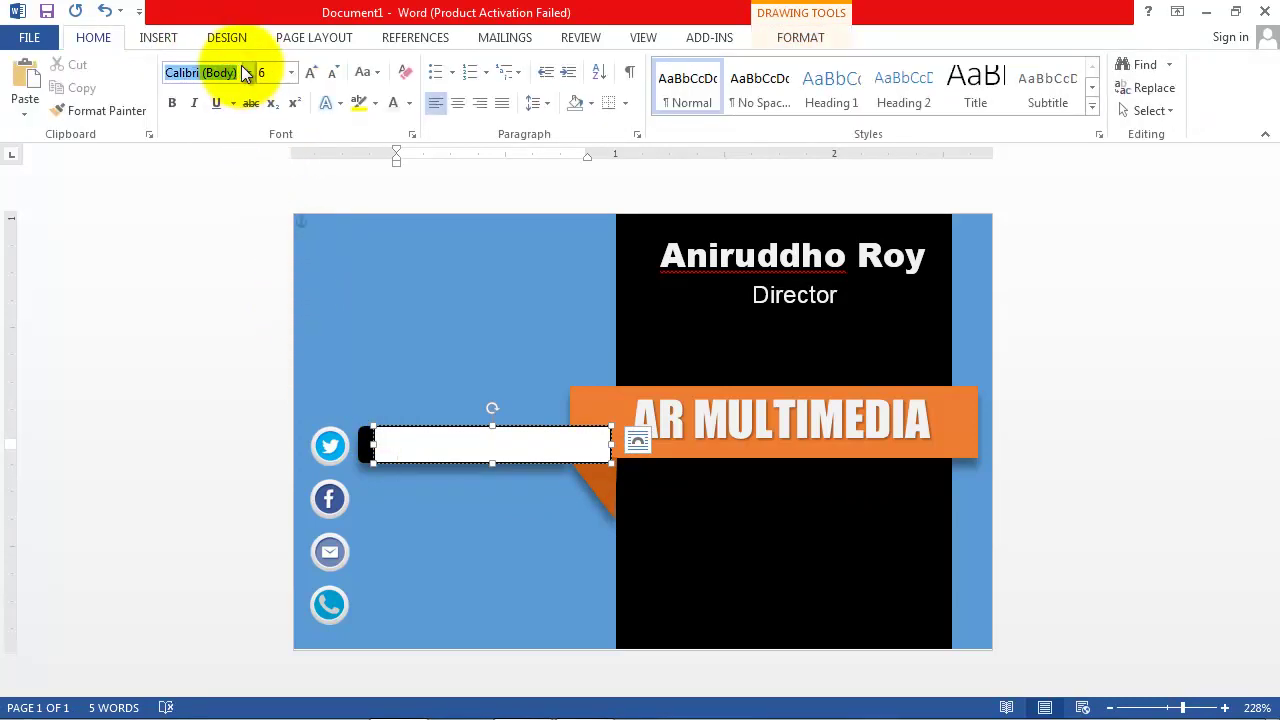
{"action": "type", "text": "Arial Rounded"}
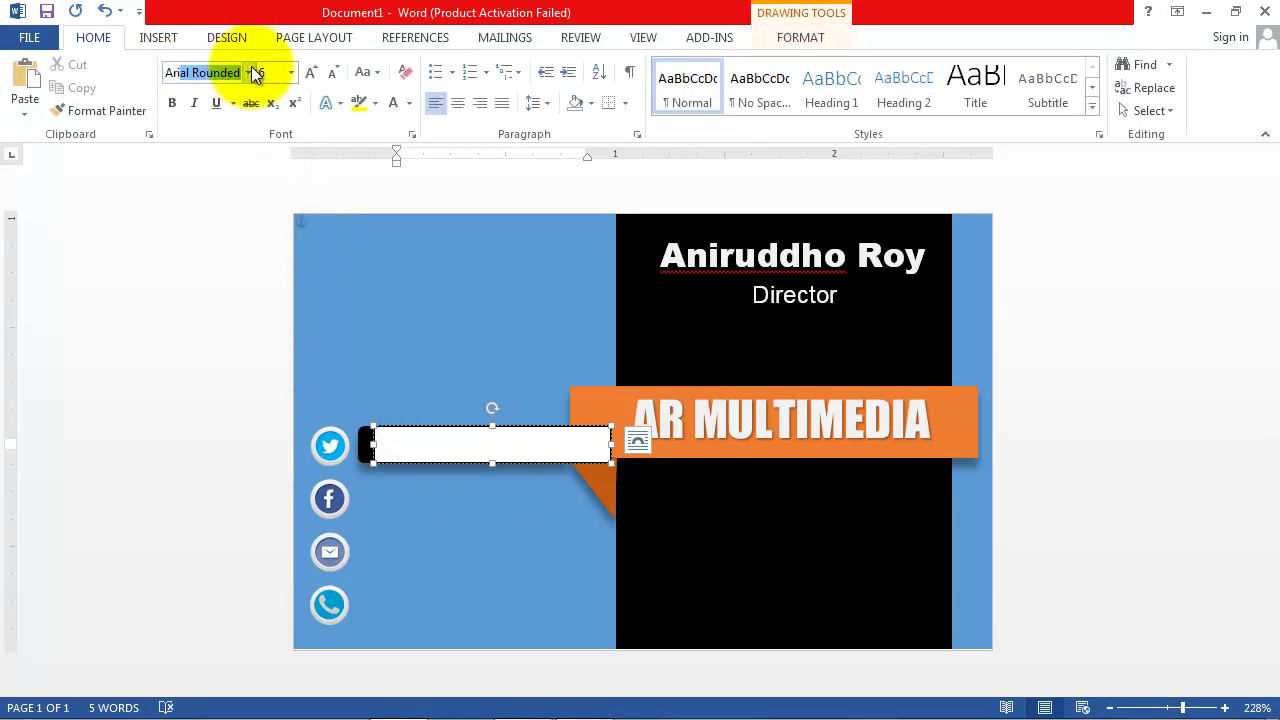
{"action": "type", "text": "Arial"}
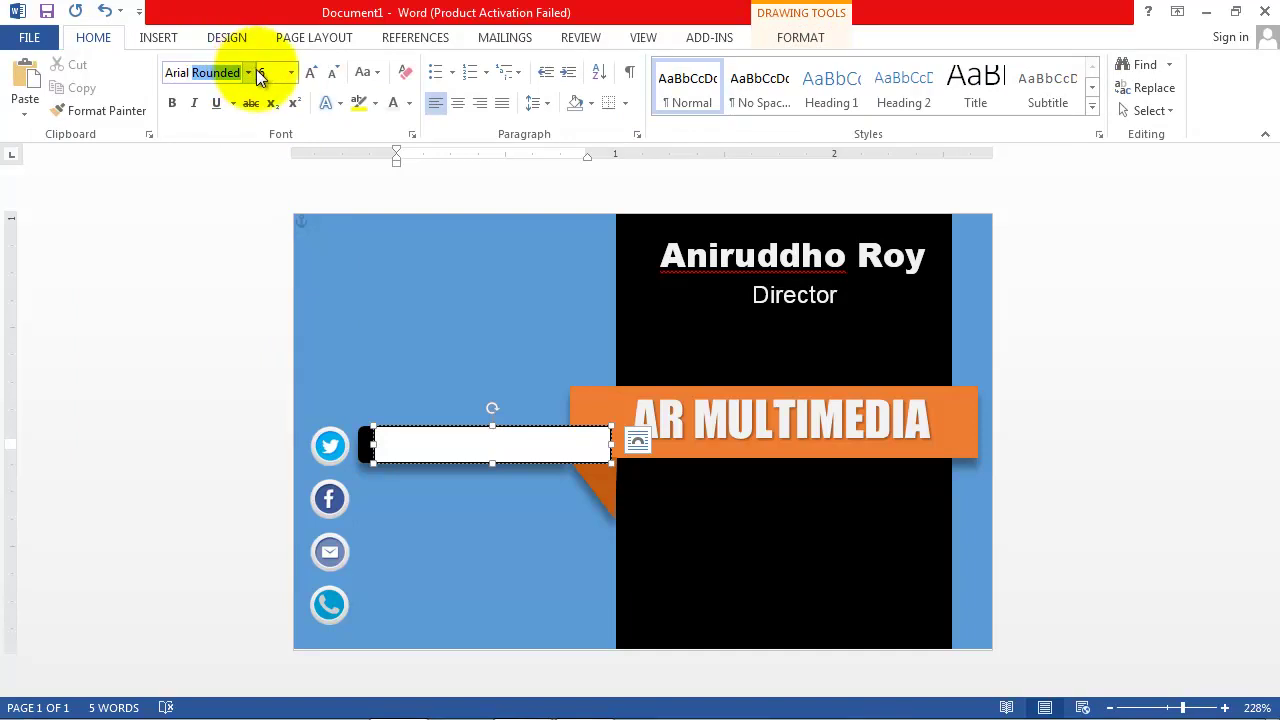
{"action": "key", "text": "BackSpace"}
{"action": "key", "text": "Return"}
{"action": "type", "text": "ar"}
{"action": "left_click", "coordinate": [455, 440]}
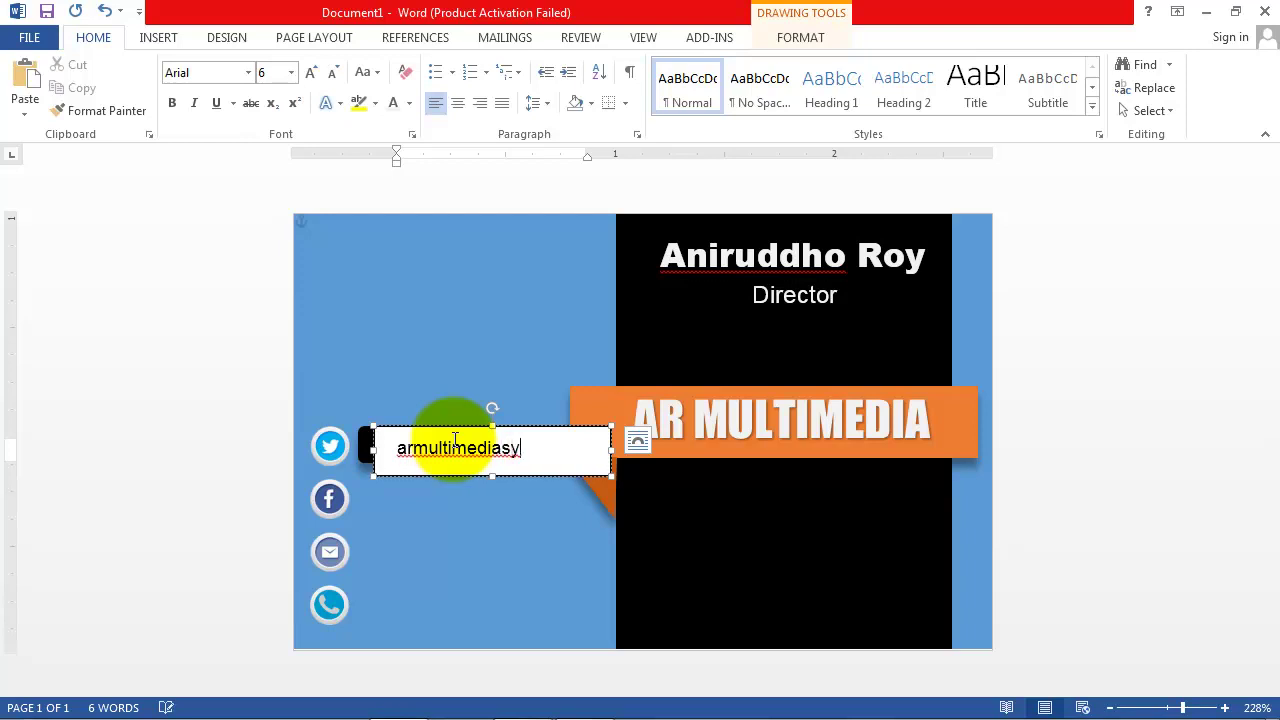
{"action": "left_click_drag", "start_coordinate": [540, 450], "coordinate": [360, 448]}
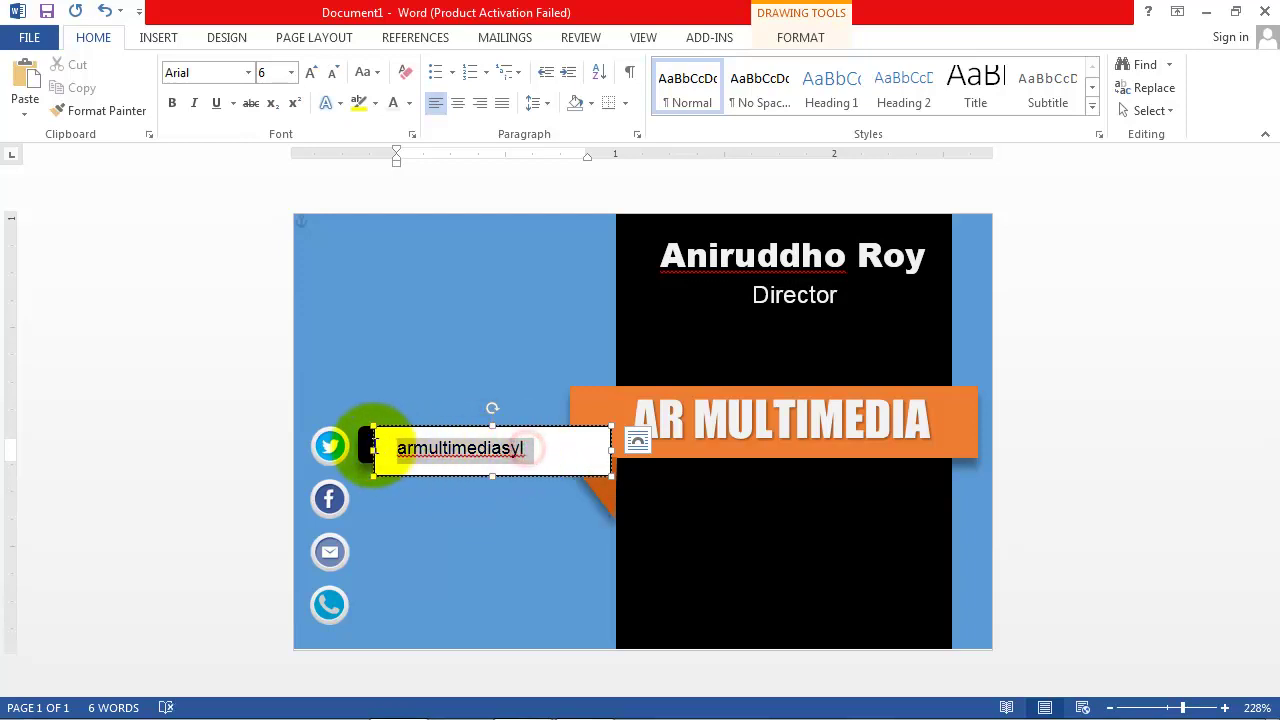
{"action": "left_click", "coordinate": [409, 103]}
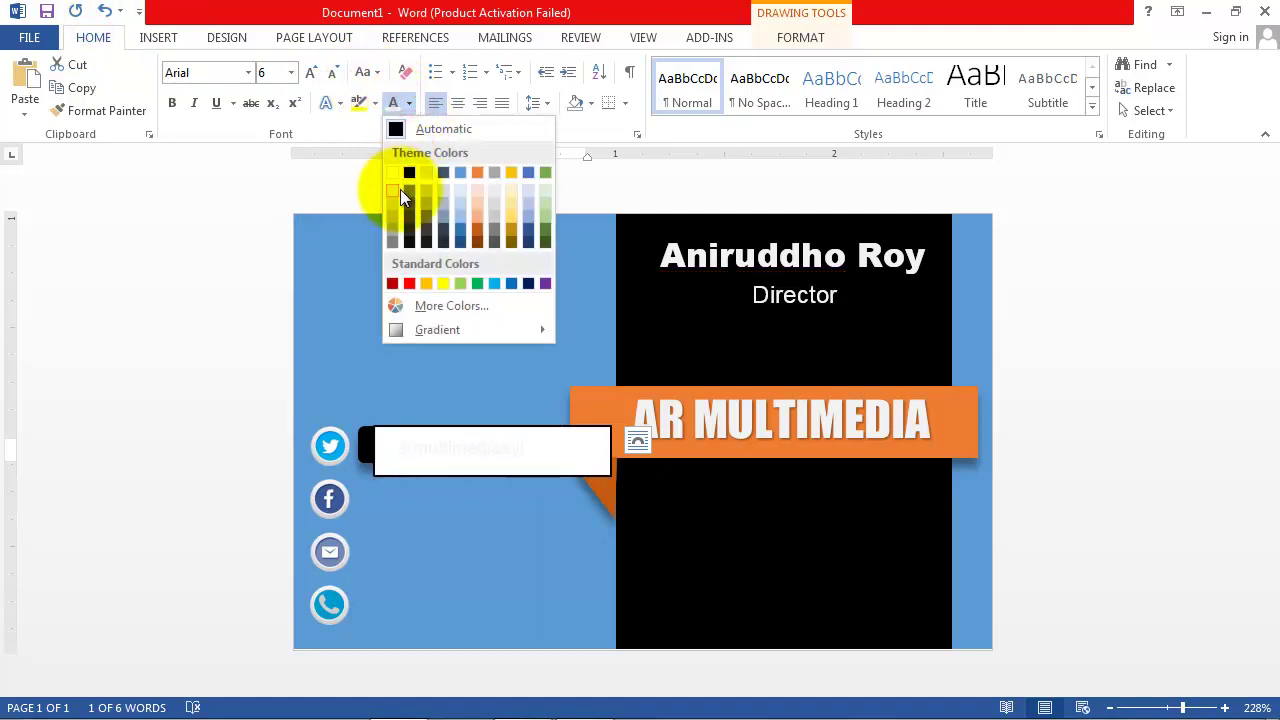
{"action": "key", "text": "Escape"}
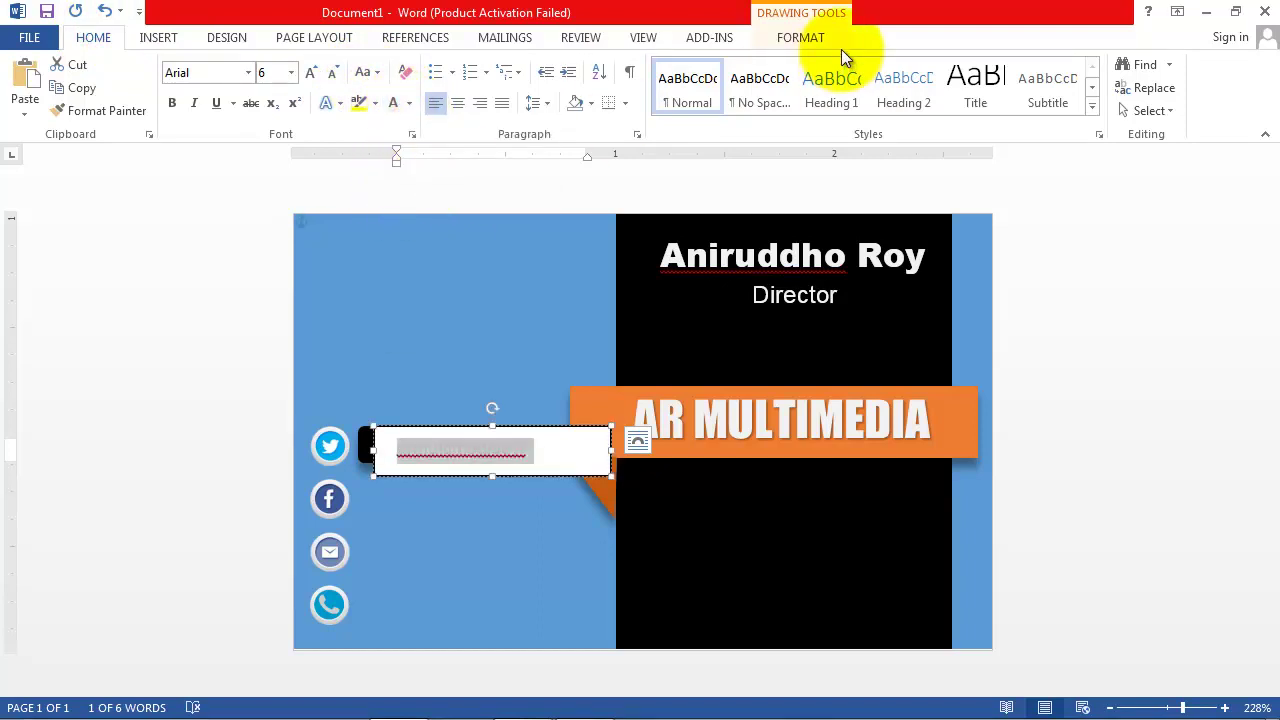
Give the handle text box No Fill and No Outline
{"action": "left_click", "coordinate": [800, 38]}
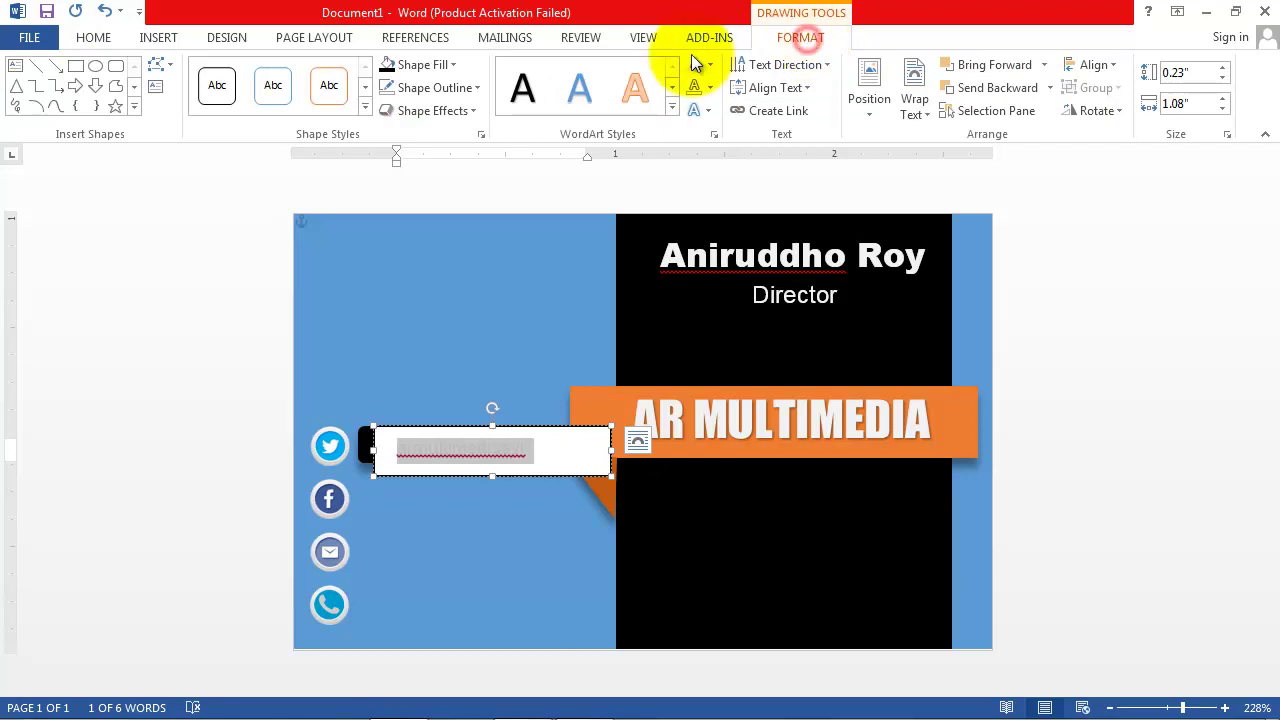
{"action": "left_click", "coordinate": [453, 64]}
{"action": "left_click", "coordinate": [427, 240]}
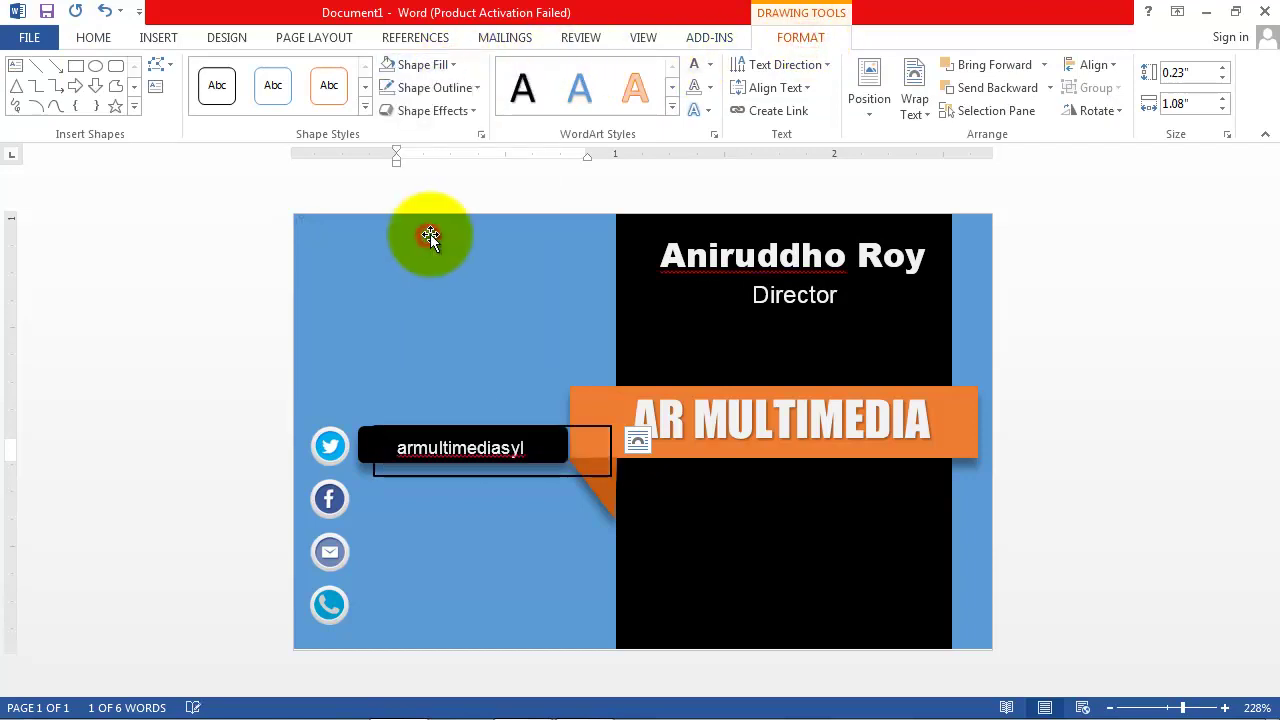
{"action": "left_click", "coordinate": [447, 87]}
{"action": "left_click", "coordinate": [455, 262]}
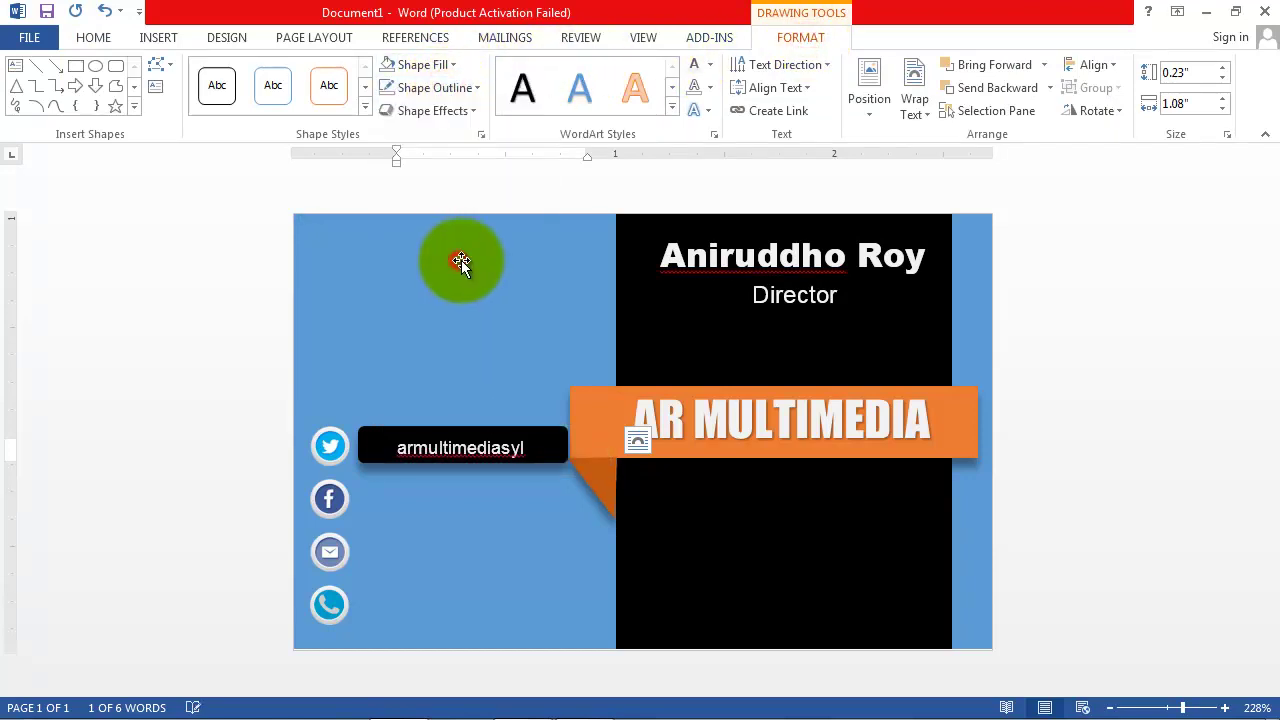
Position the text box on the black bar, narrow it to 0.95 inches, and select both
{"action": "left_click_drag", "start_coordinate": [582, 427], "coordinate": [551, 423]}
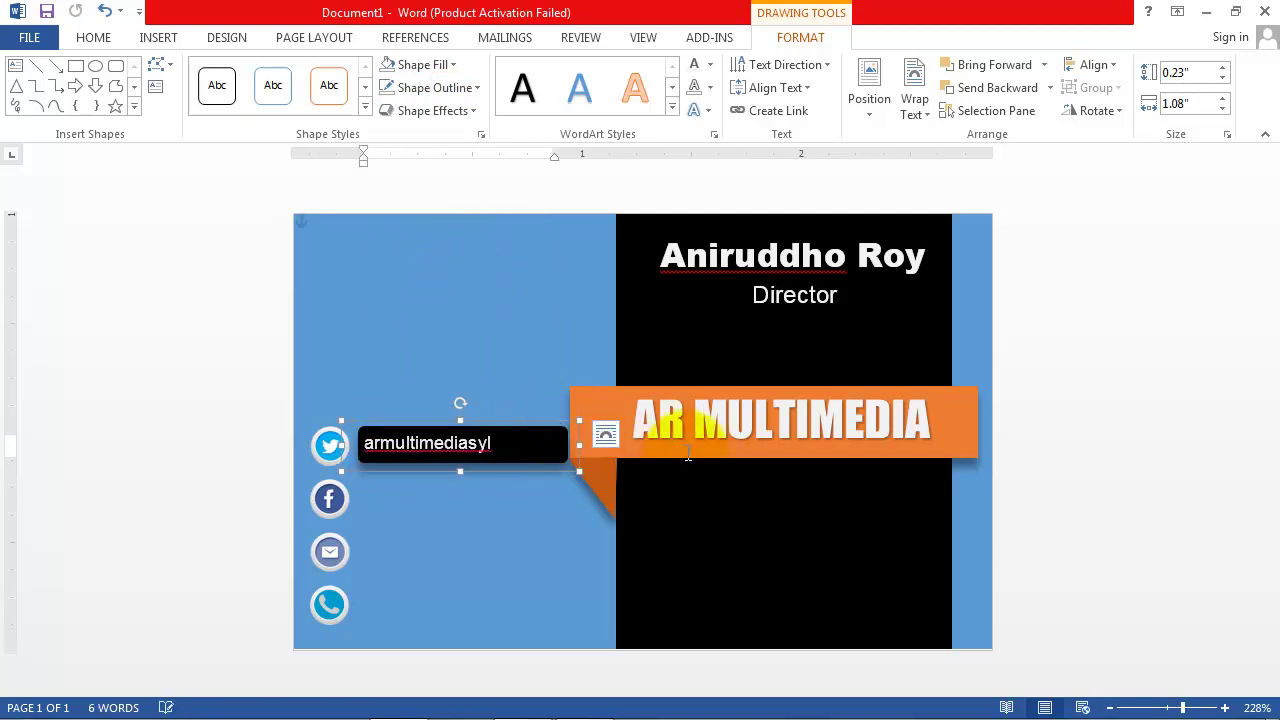
{"action": "key", "text": "ctrl+Right"}
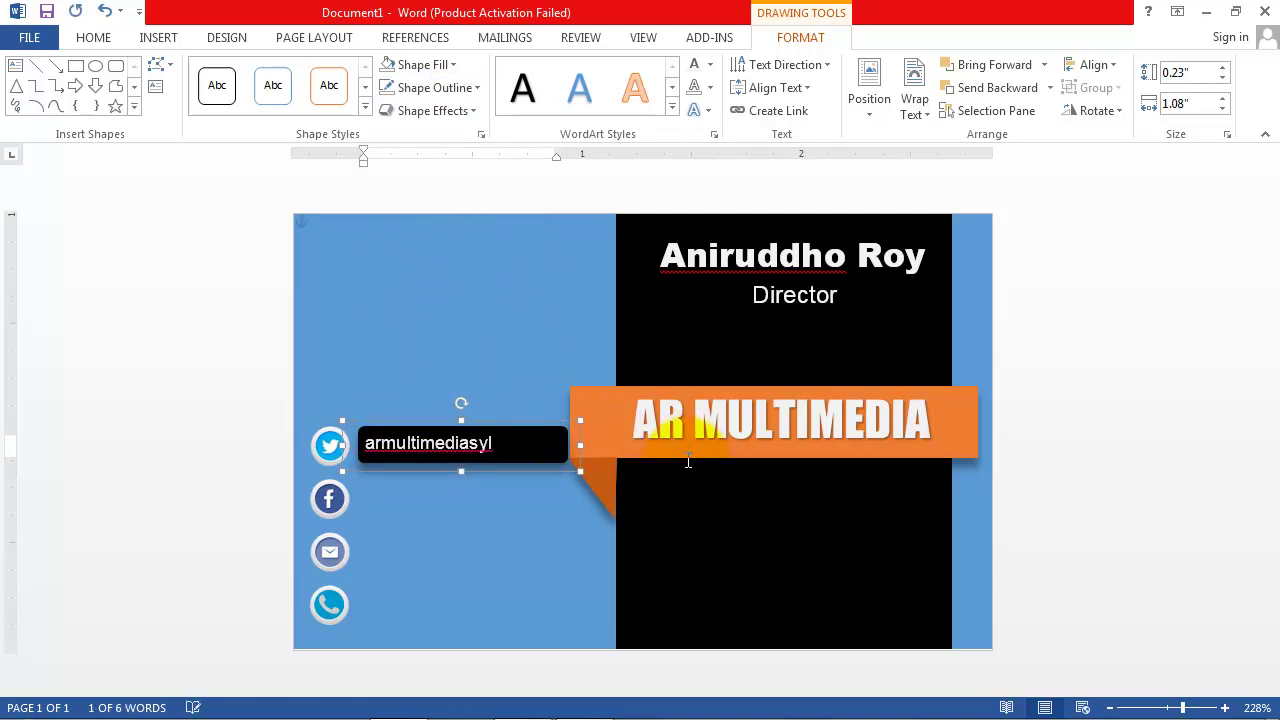
{"action": "key", "text": "ctrl+Right"}
{"action": "key", "text": "ctrl+Right"}
{"action": "key", "text": "ctrl+Right"}
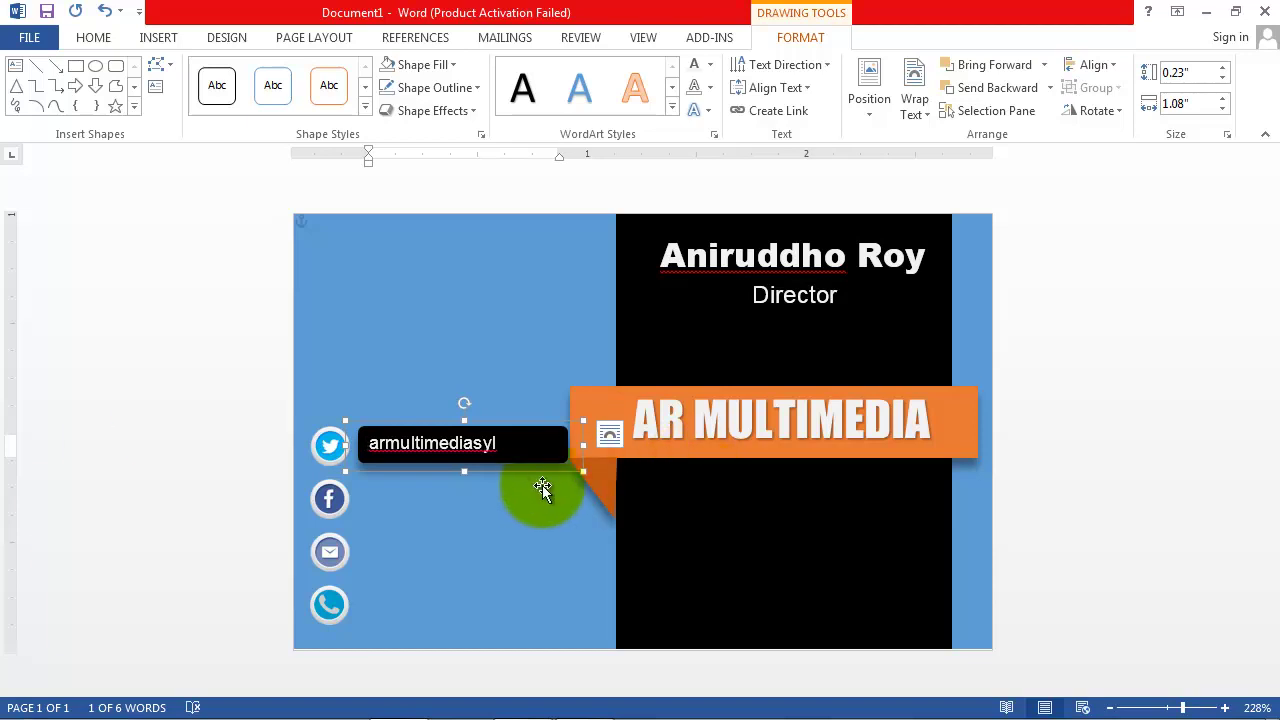
{"action": "left_click_drag", "start_coordinate": [582, 443], "coordinate": [553, 443]}
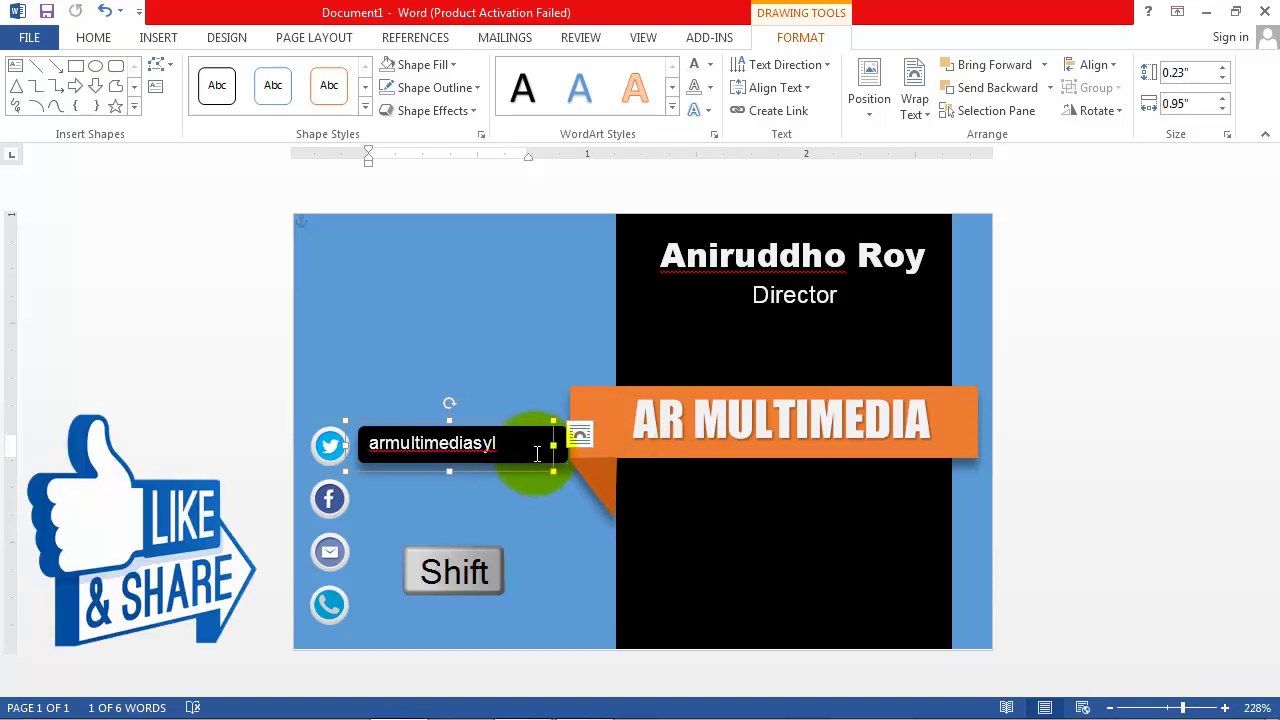
{"action": "left_click", "coordinate": [560, 460], "text": "shift"}
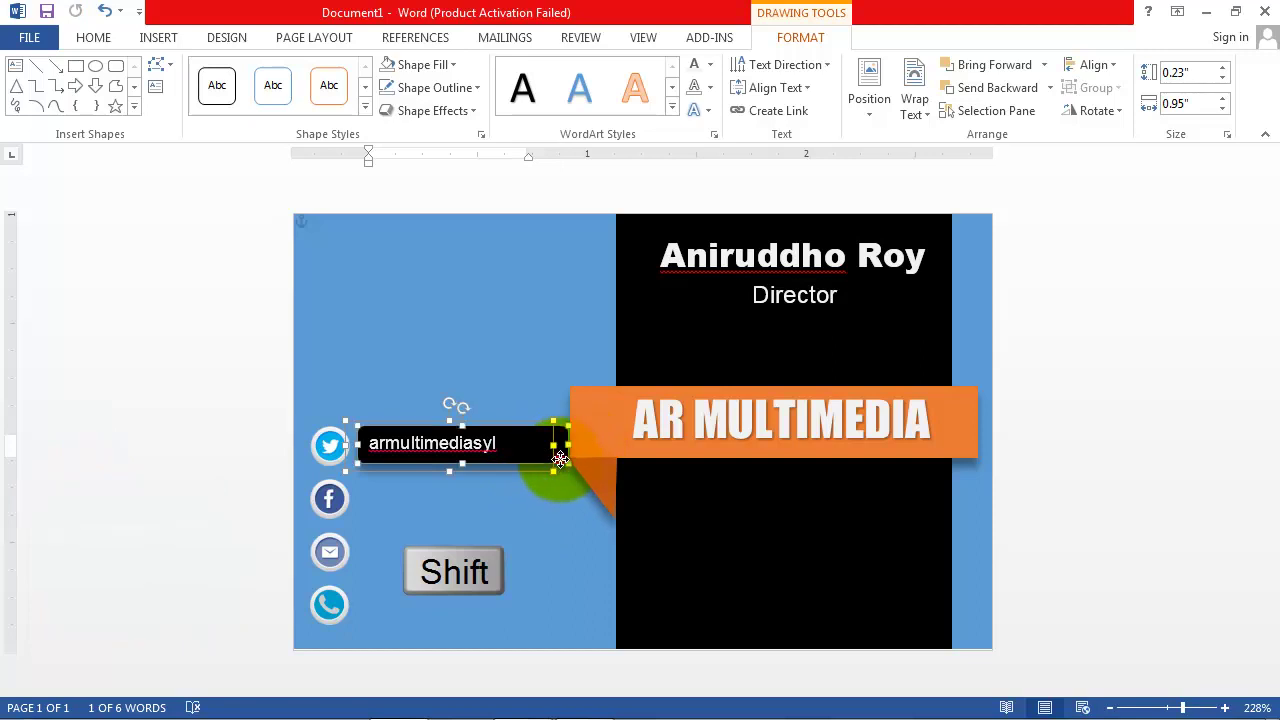
Copy the labelled bar and place a copy beside the Facebook icon
{"action": "left_click", "coordinate": [93, 37]}
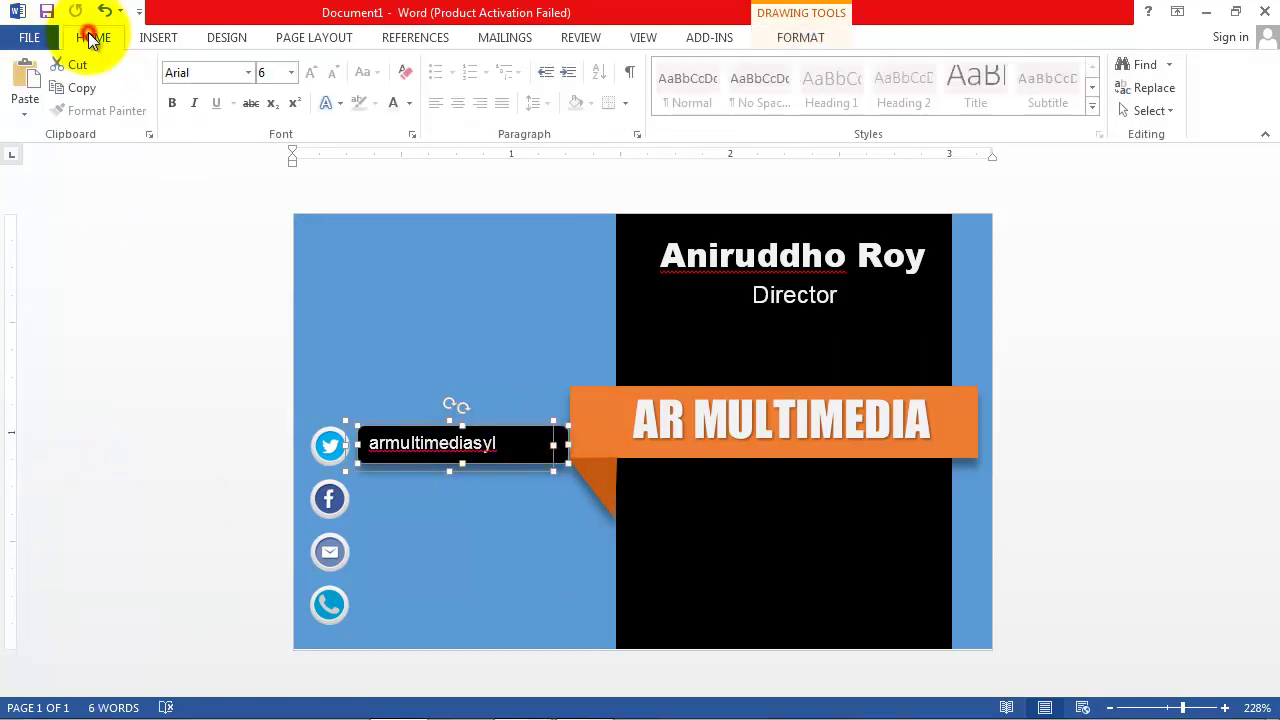
{"action": "left_click", "coordinate": [84, 90]}
{"action": "left_click", "coordinate": [26, 80]}
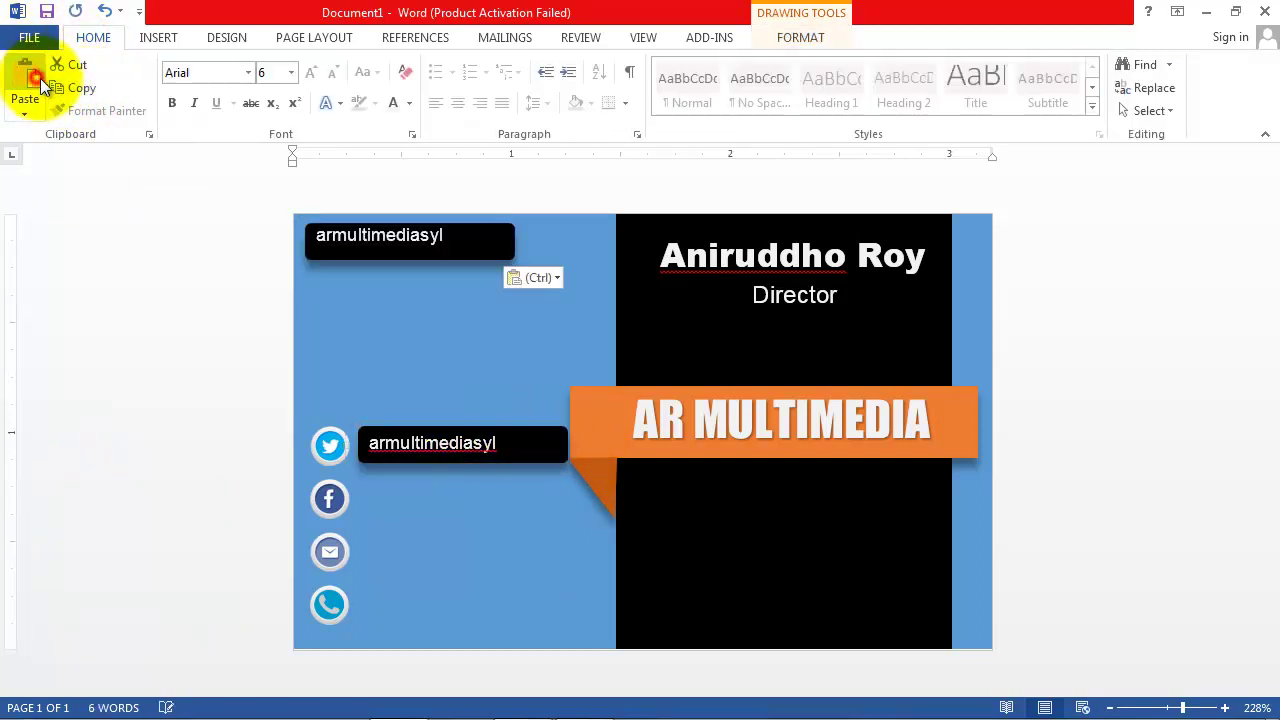
{"action": "left_click_drag", "start_coordinate": [407, 266], "coordinate": [461, 517]}
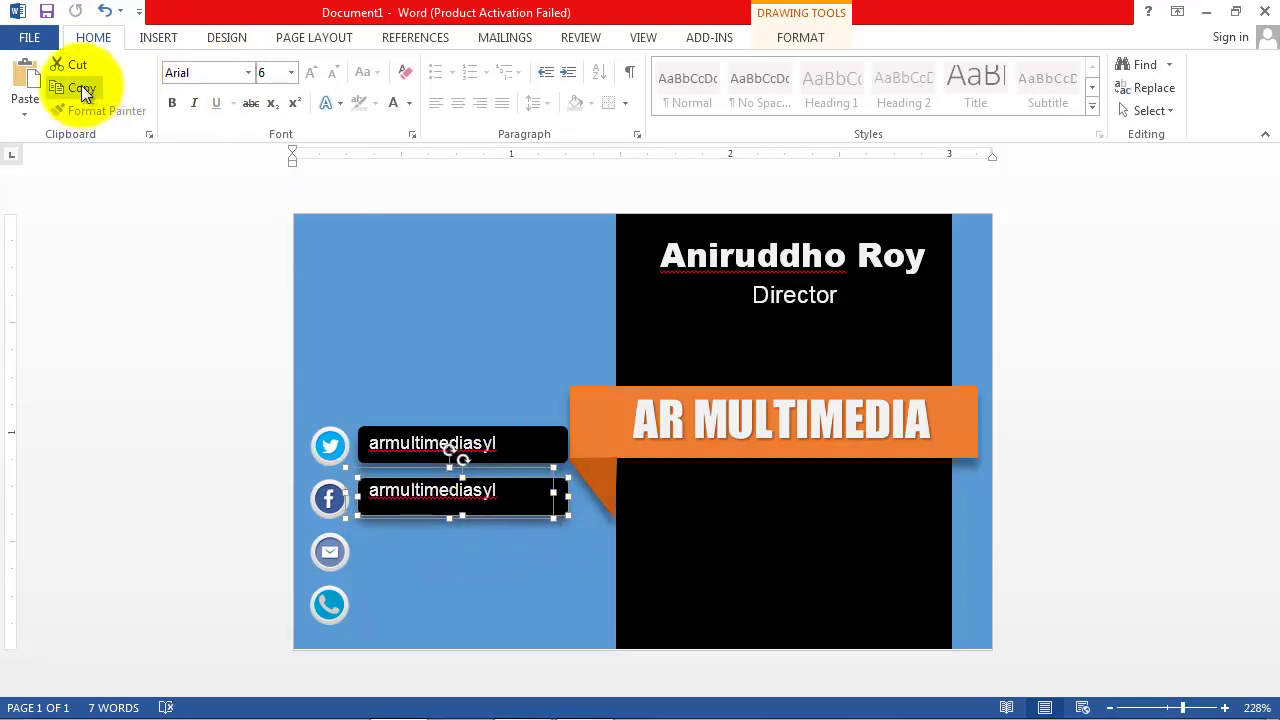
Paste two more copies and place them beside the email and phone icons
{"action": "left_click", "coordinate": [30, 80]}
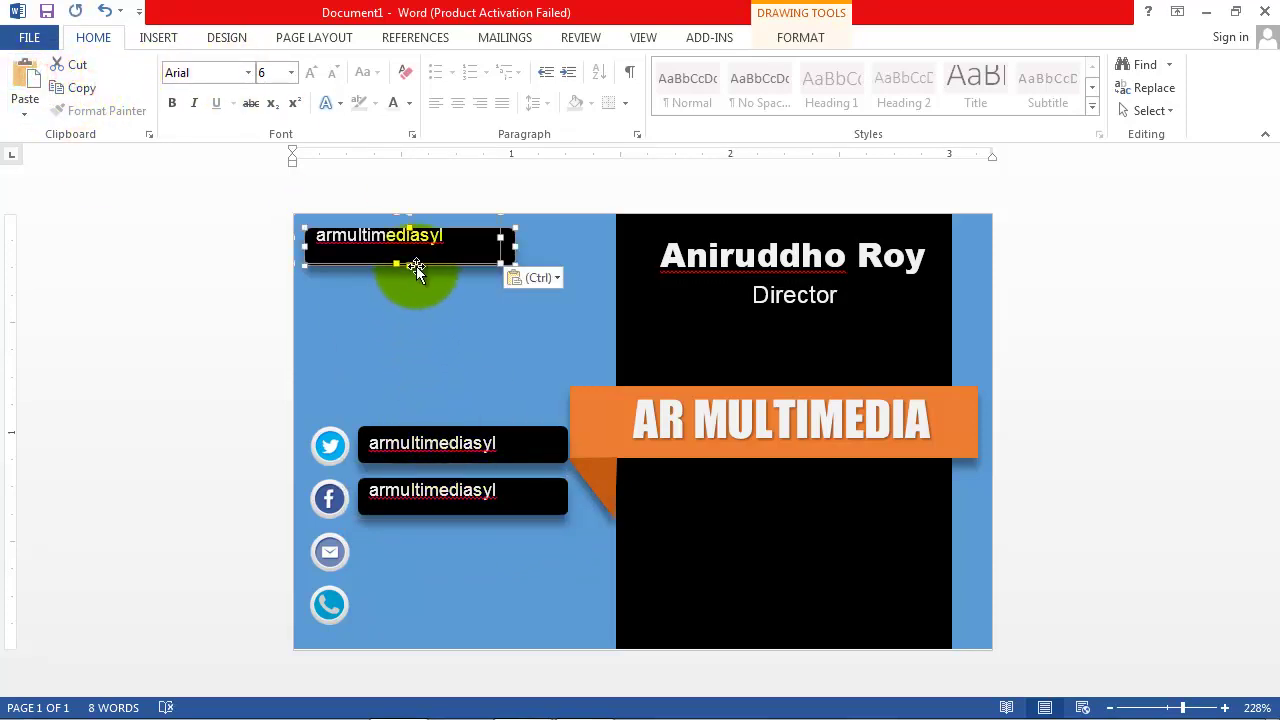
{"action": "left_click_drag", "start_coordinate": [416, 263], "coordinate": [468, 576]}
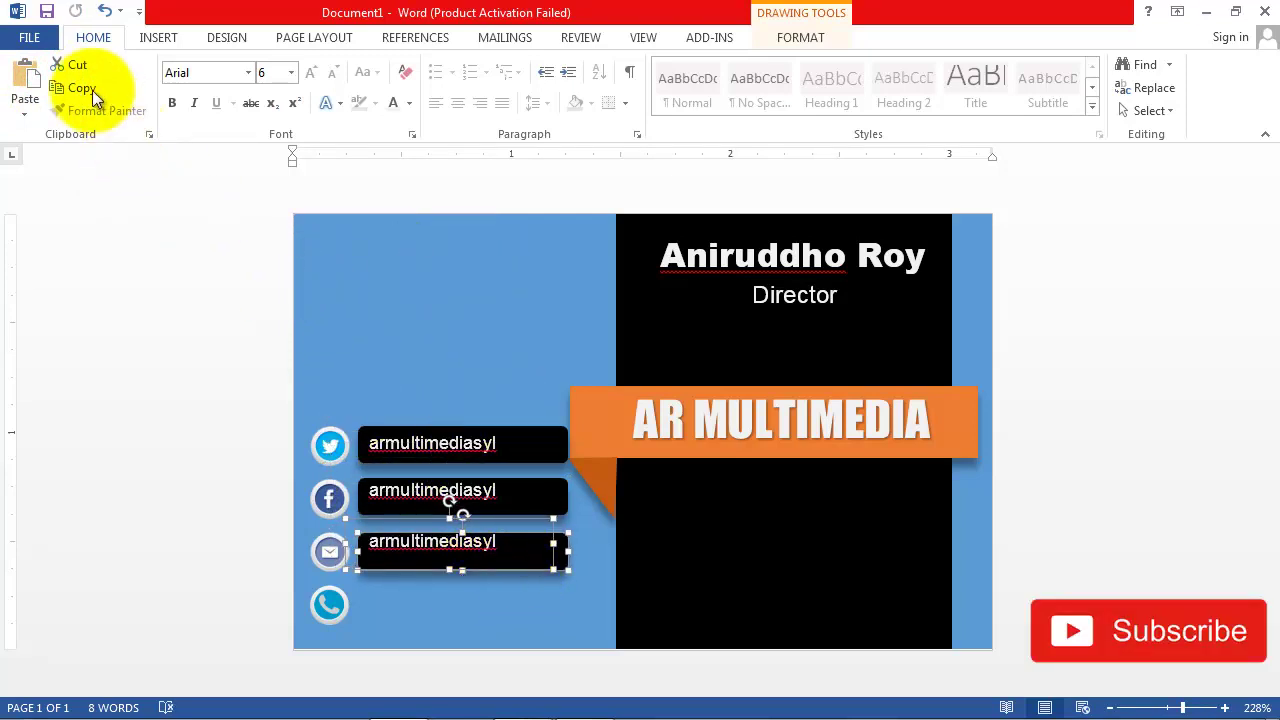
{"action": "left_click", "coordinate": [35, 88]}
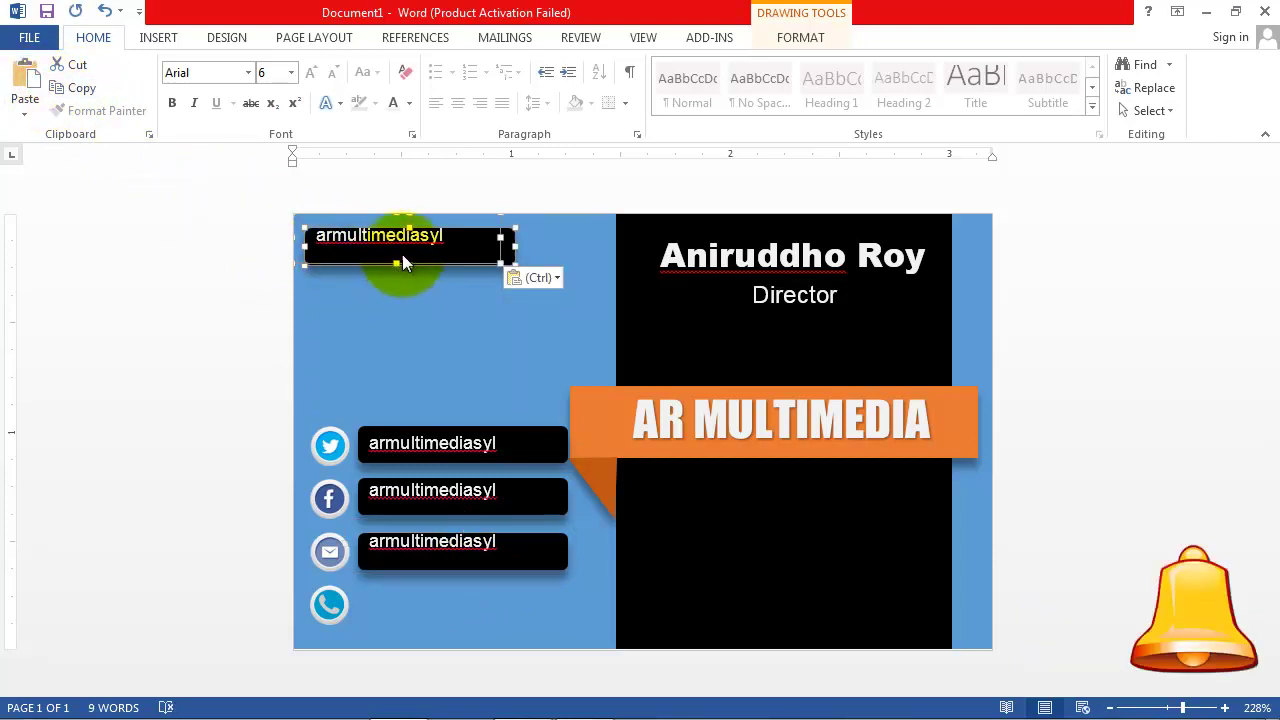
{"action": "mouse_move", "coordinate": [419, 266]}
{"action": "left_mouse_down"}
{"action": "mouse_move", "coordinate": [481, 653]}
{"action": "mouse_move", "coordinate": [478, 631]}
{"action": "left_mouse_up"}
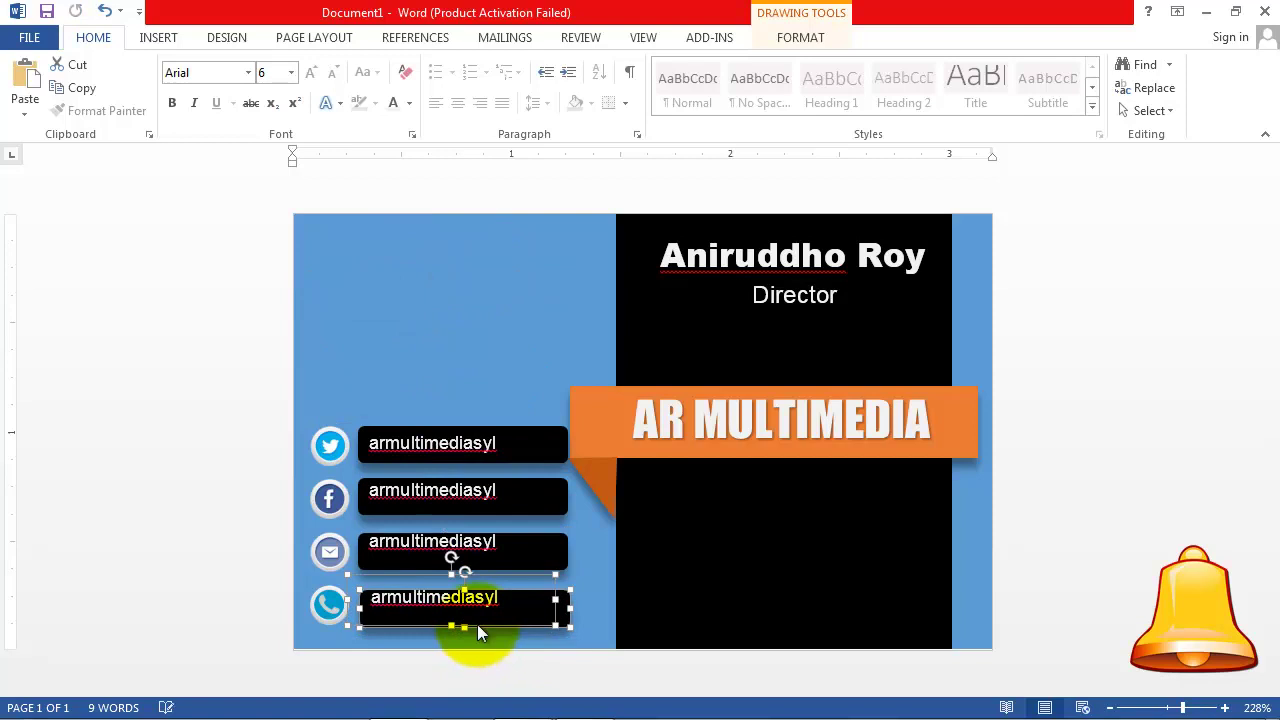
Type the contact e-mail address in the email label and the phone number in the phone label
{"action": "left_click", "coordinate": [460, 598]}
{"action": "left_click", "coordinate": [509, 560]}
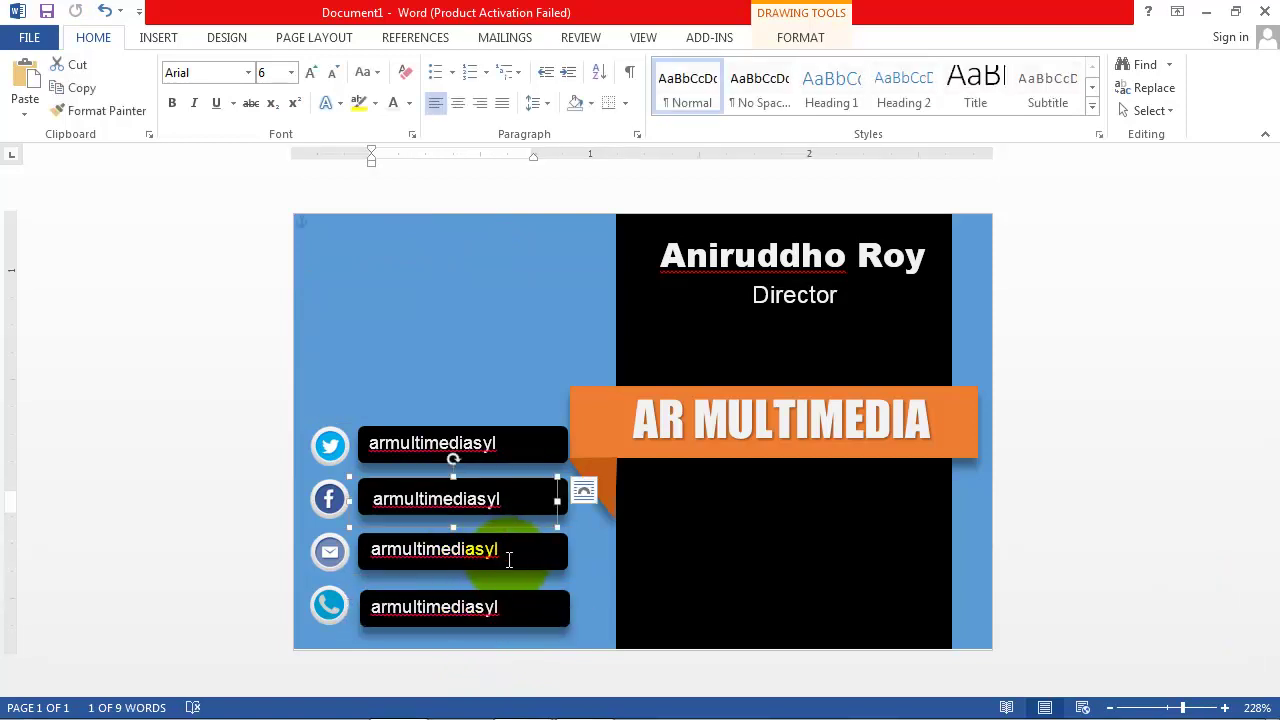
{"action": "left_click", "coordinate": [340, 550]}
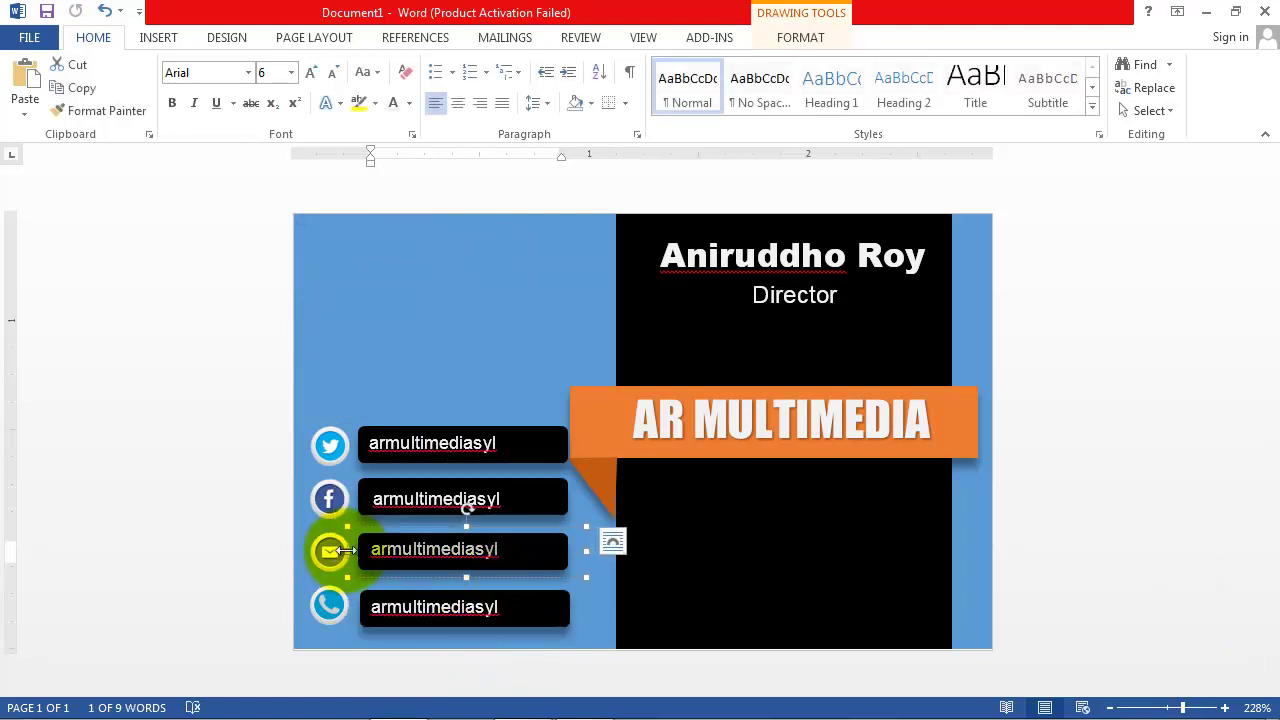
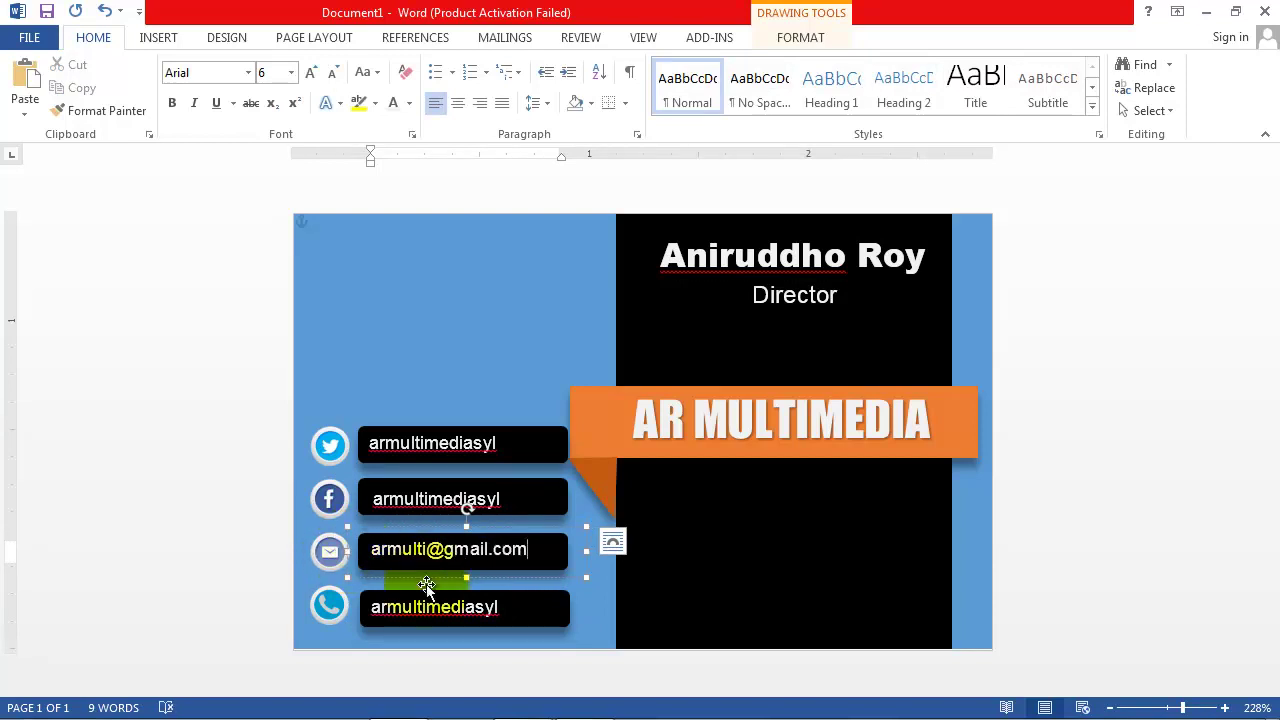
{"action": "left_click_drag", "start_coordinate": [500, 607], "coordinate": [329, 607]}
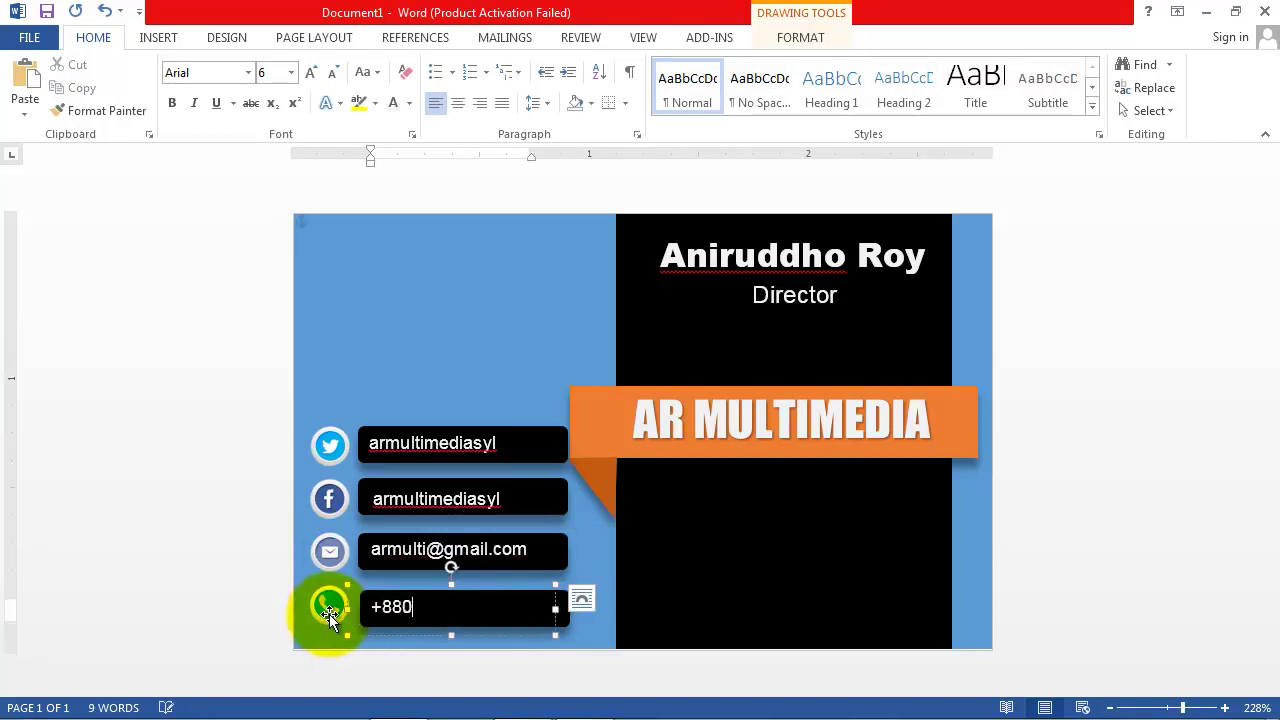
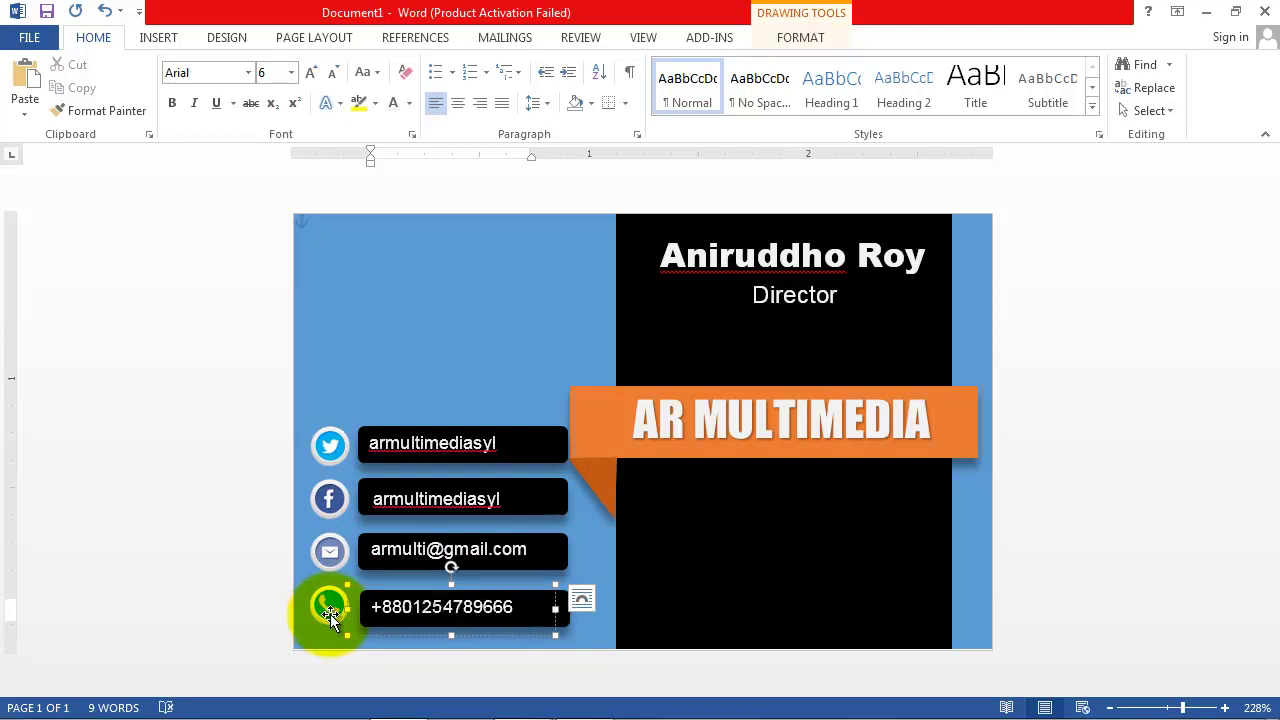
{"action": "left_click", "coordinate": [1047, 520]}
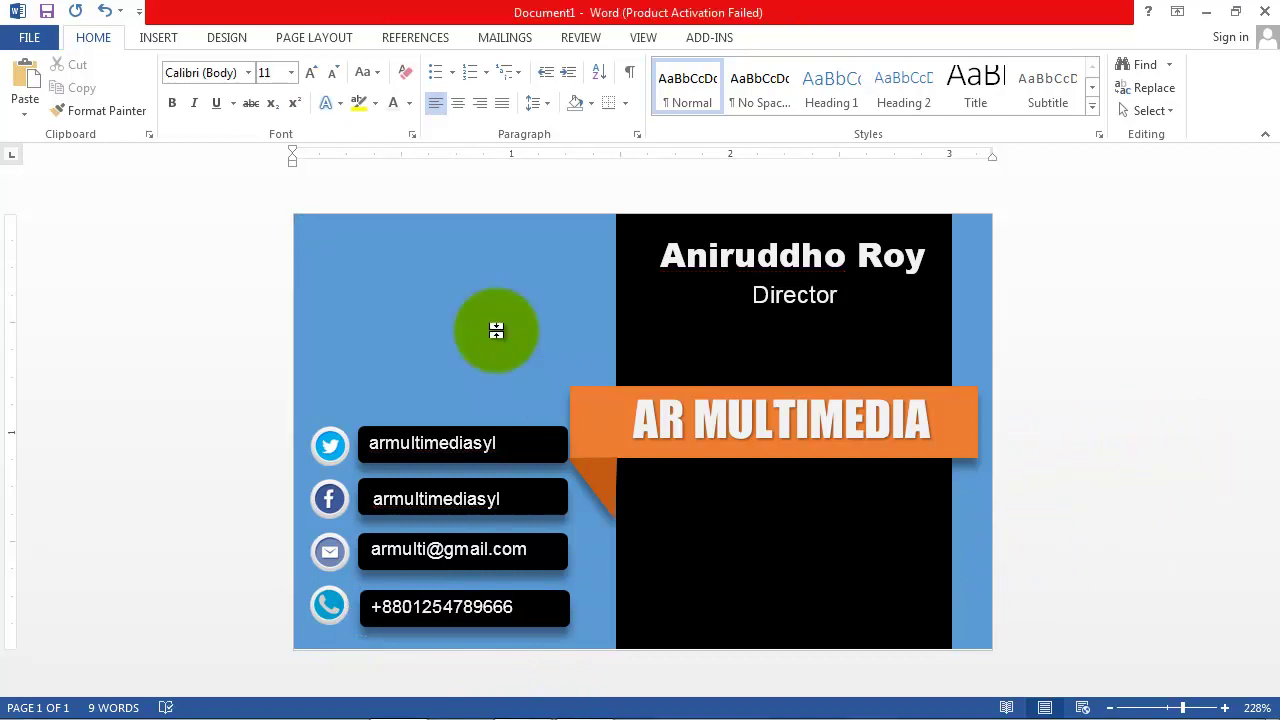
Draw a rounded rectangle in the card's upper-left blue area
{"action": "left_click", "coordinate": [161, 36]}
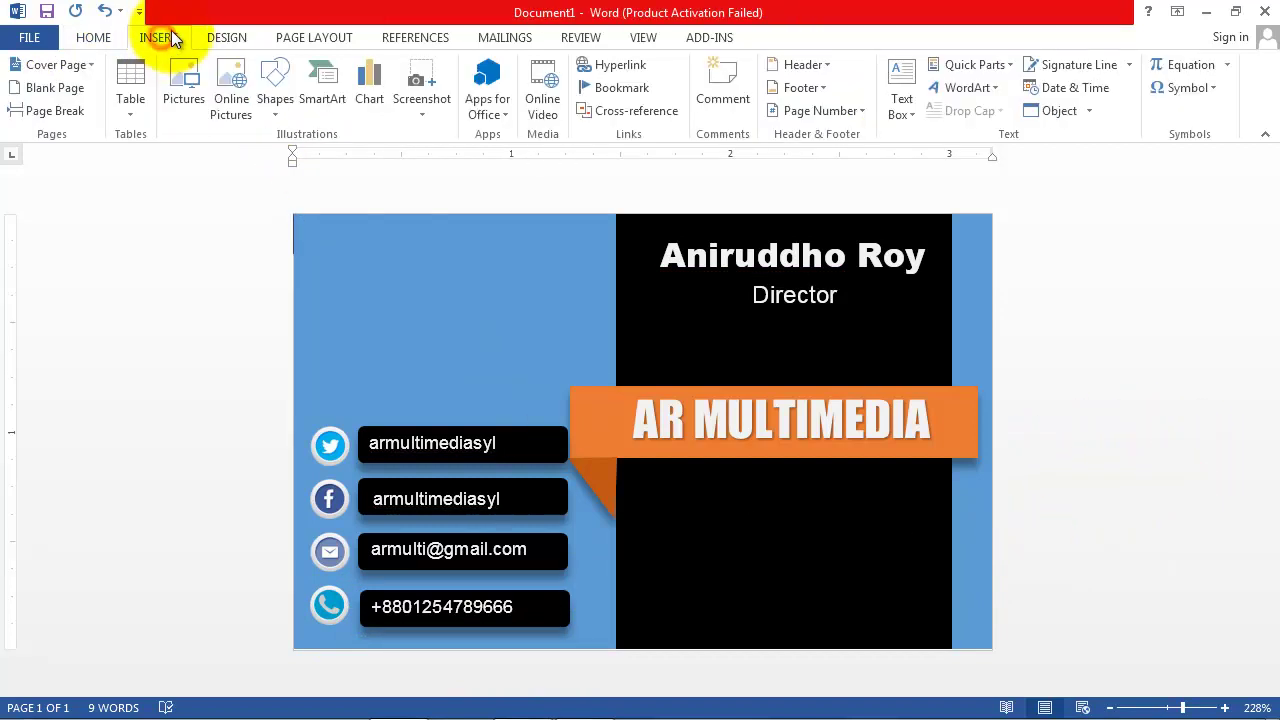
{"action": "left_click", "coordinate": [279, 105]}
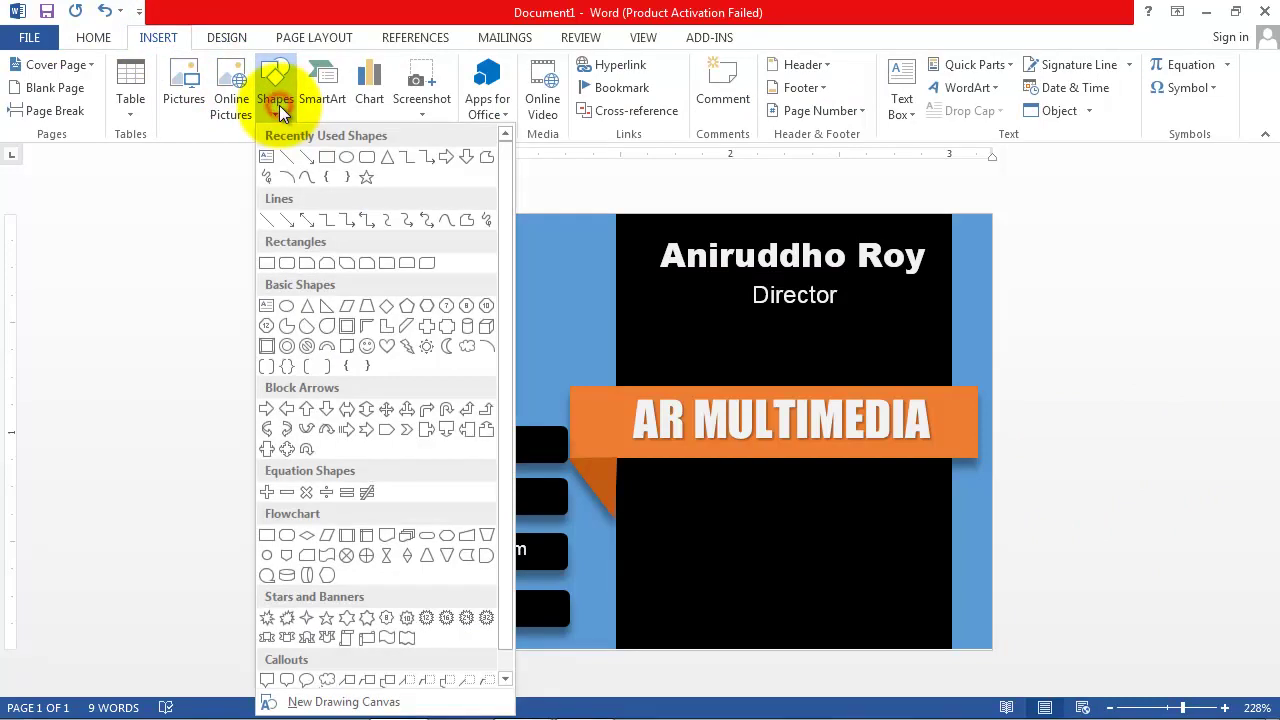
{"action": "left_click", "coordinate": [365, 156]}
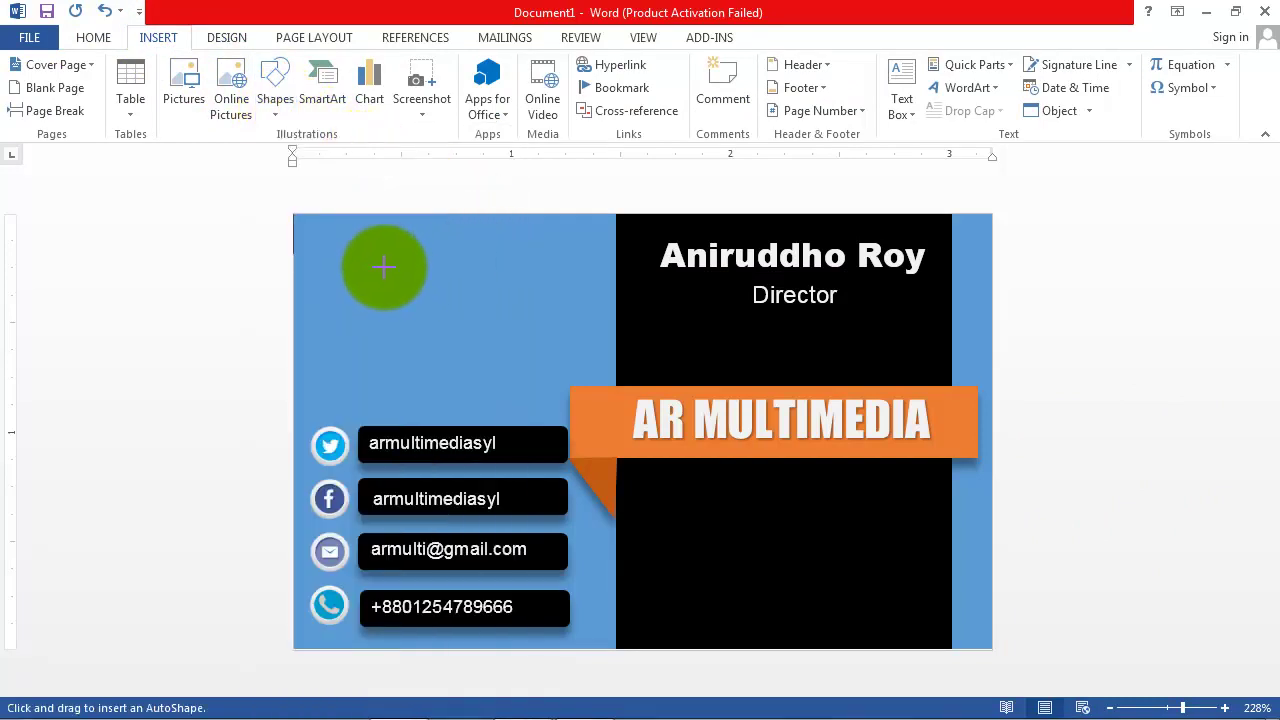
{"action": "left_click_drag", "start_coordinate": [377, 268], "coordinate": [553, 386]}
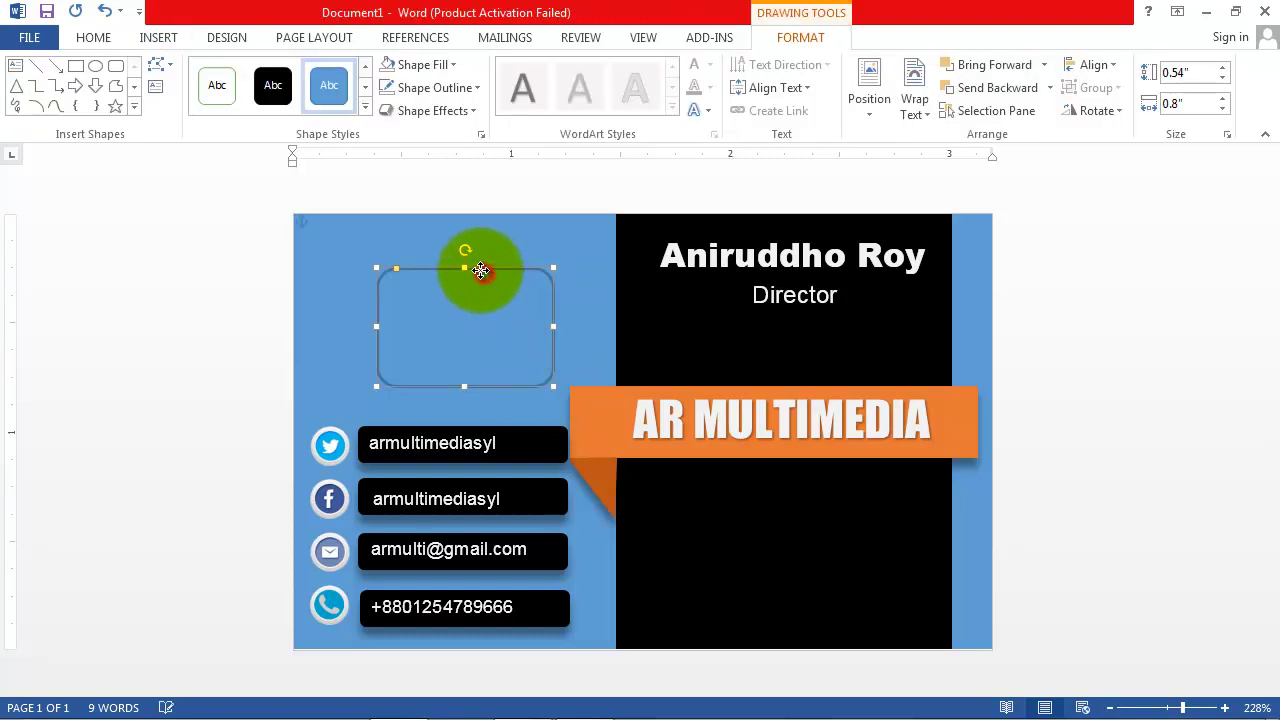
{"action": "left_click_drag", "start_coordinate": [480, 271], "coordinate": [478, 264]}
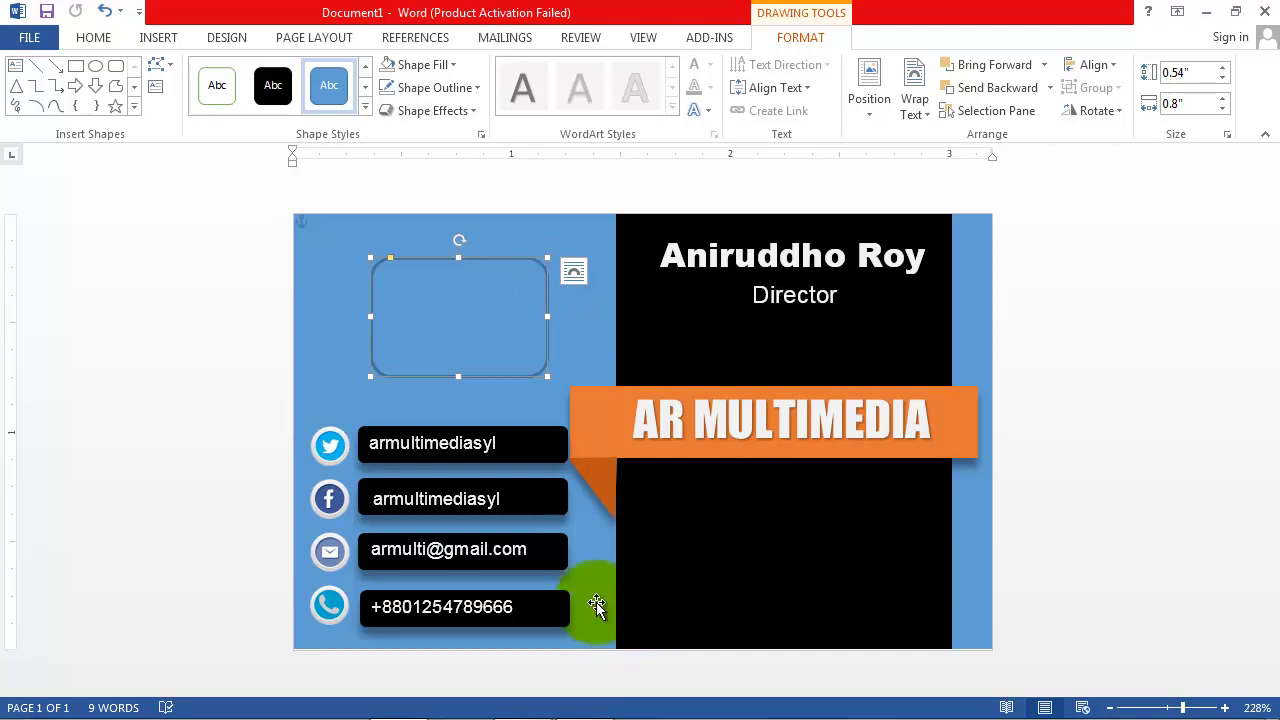
Fill the rounded rectangle black, remove its outline, and add an outer drop shadow
{"action": "left_click", "coordinate": [421, 64]}
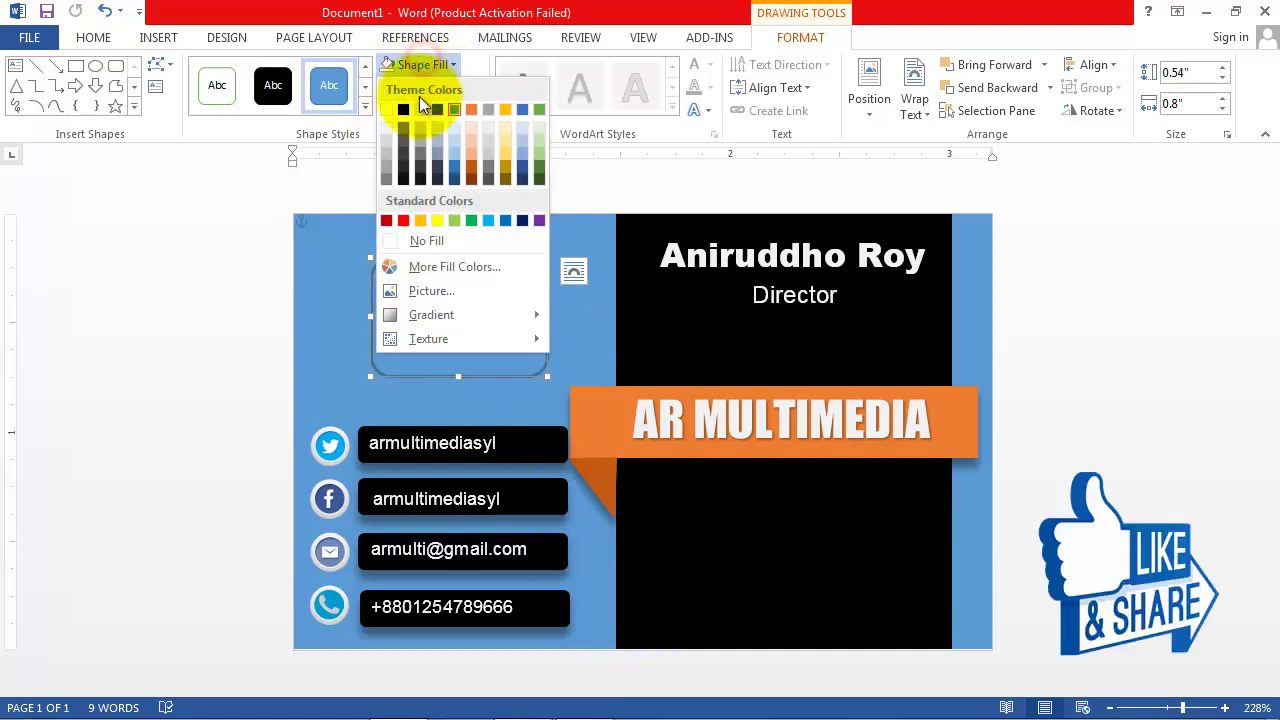
{"action": "left_click", "coordinate": [404, 110]}
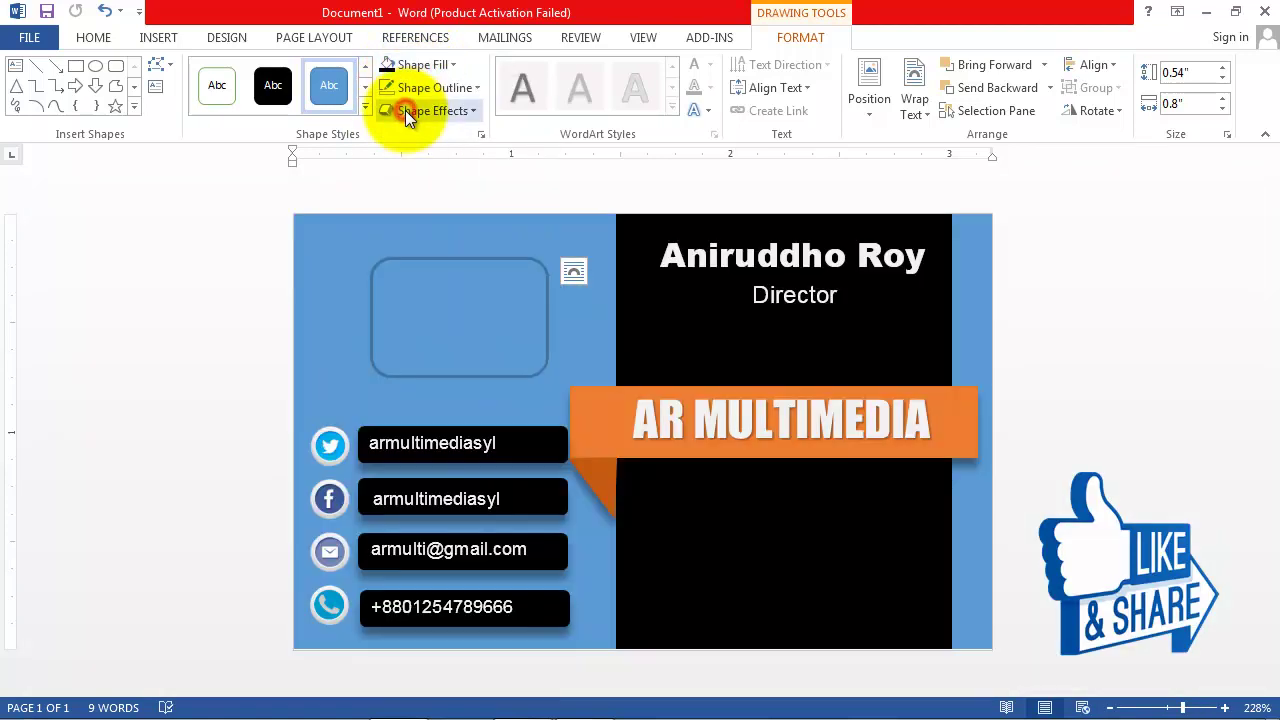
{"action": "left_click", "coordinate": [459, 89]}
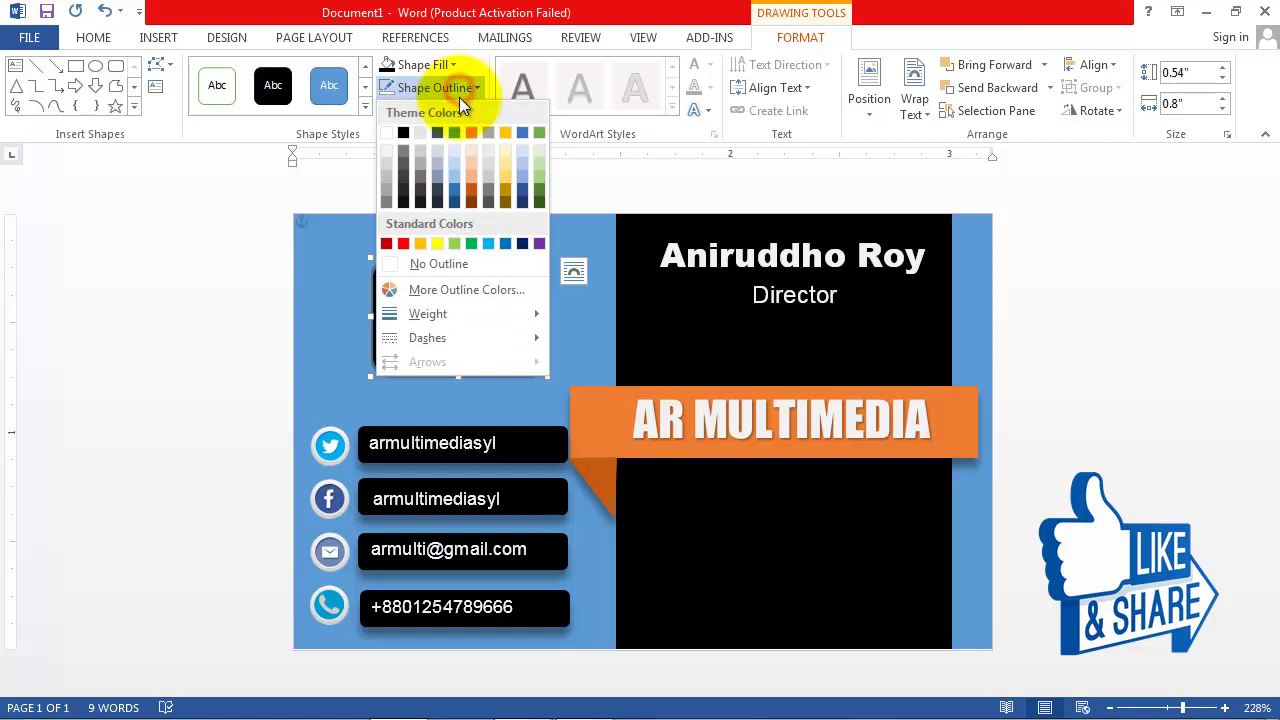
{"action": "left_click", "coordinate": [444, 261]}
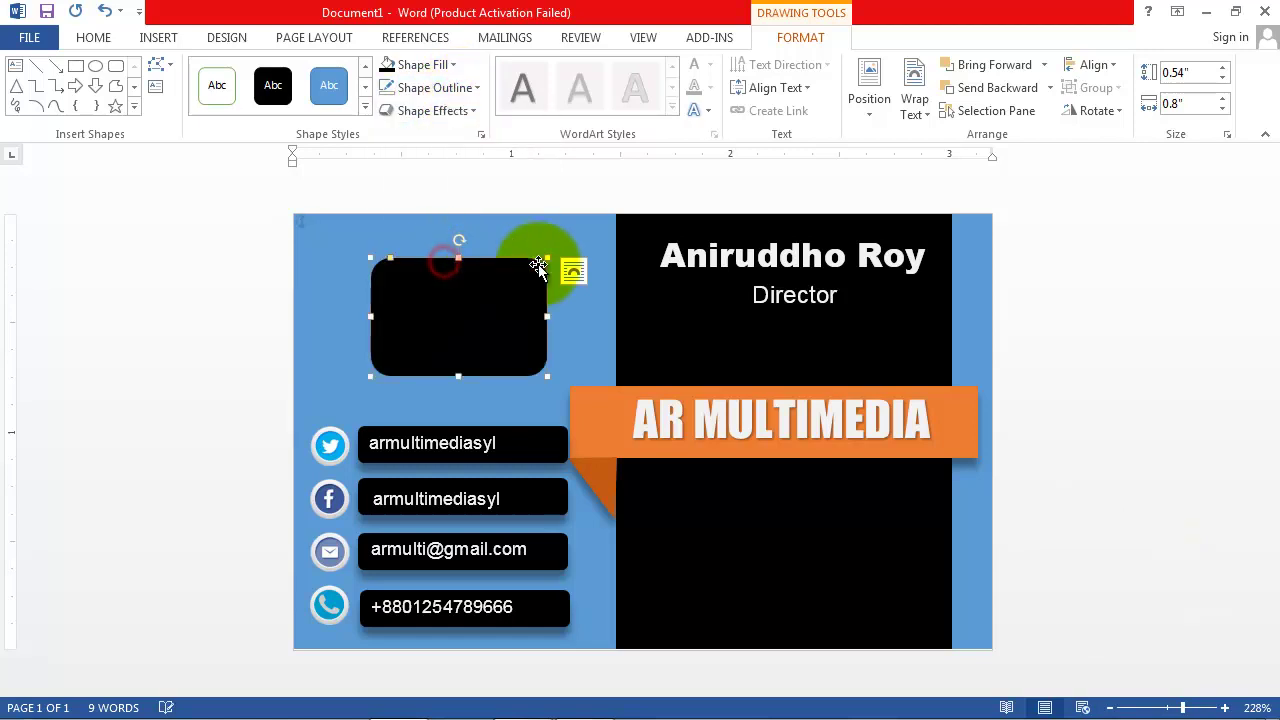
{"action": "left_click", "coordinate": [442, 111]}
{"action": "mouse_move", "coordinate": [460, 195]}
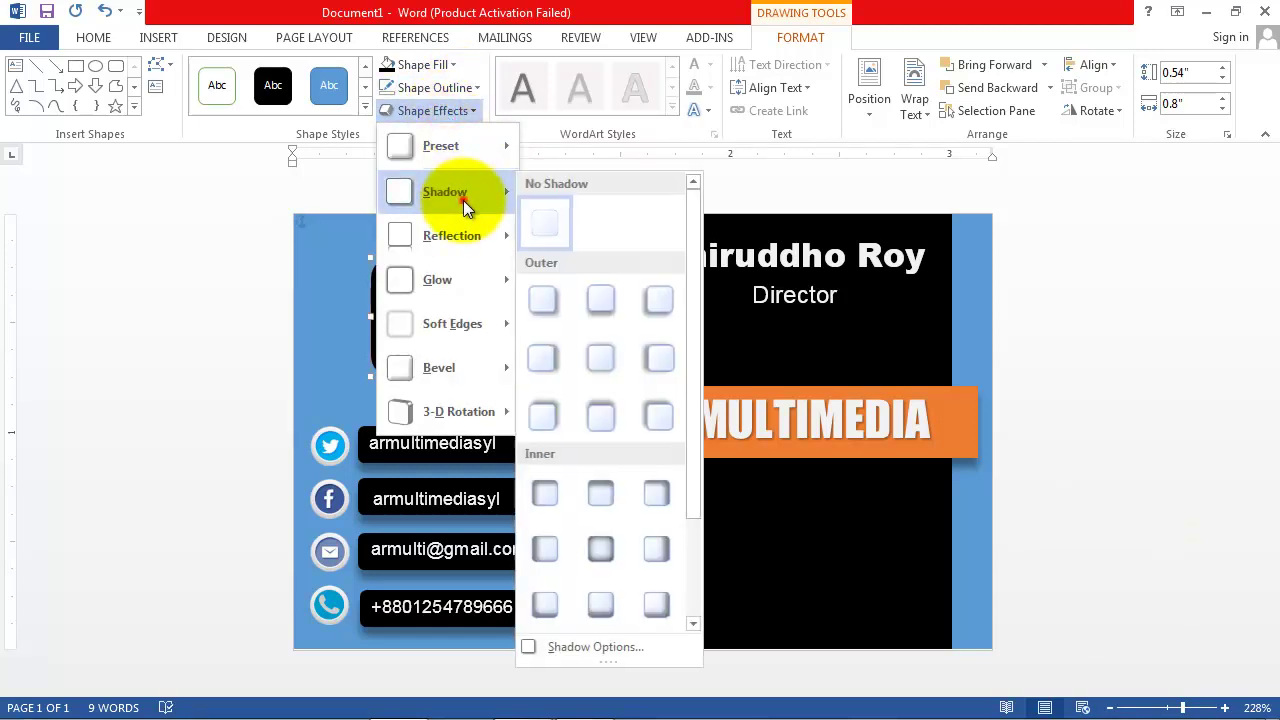
{"action": "left_click", "coordinate": [601, 307]}
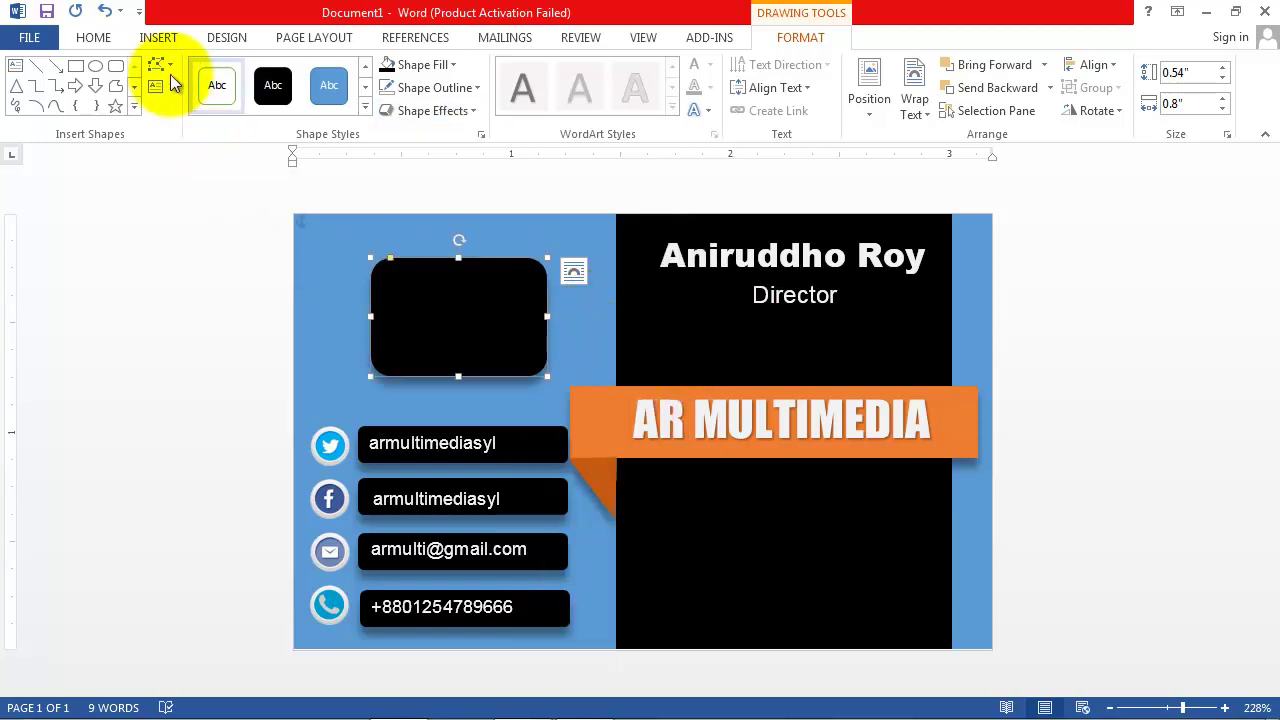
Insert the logo image file onto the card
{"action": "left_click", "coordinate": [158, 37]}
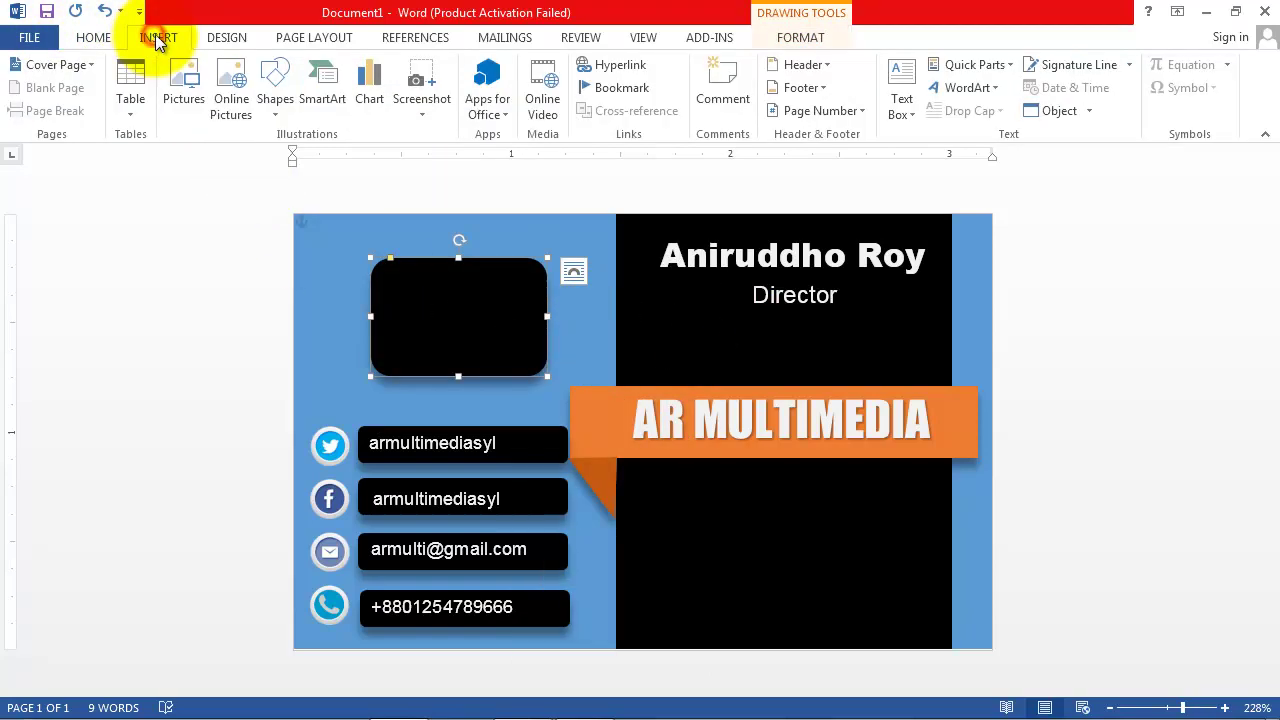
{"action": "left_click", "coordinate": [185, 90]}
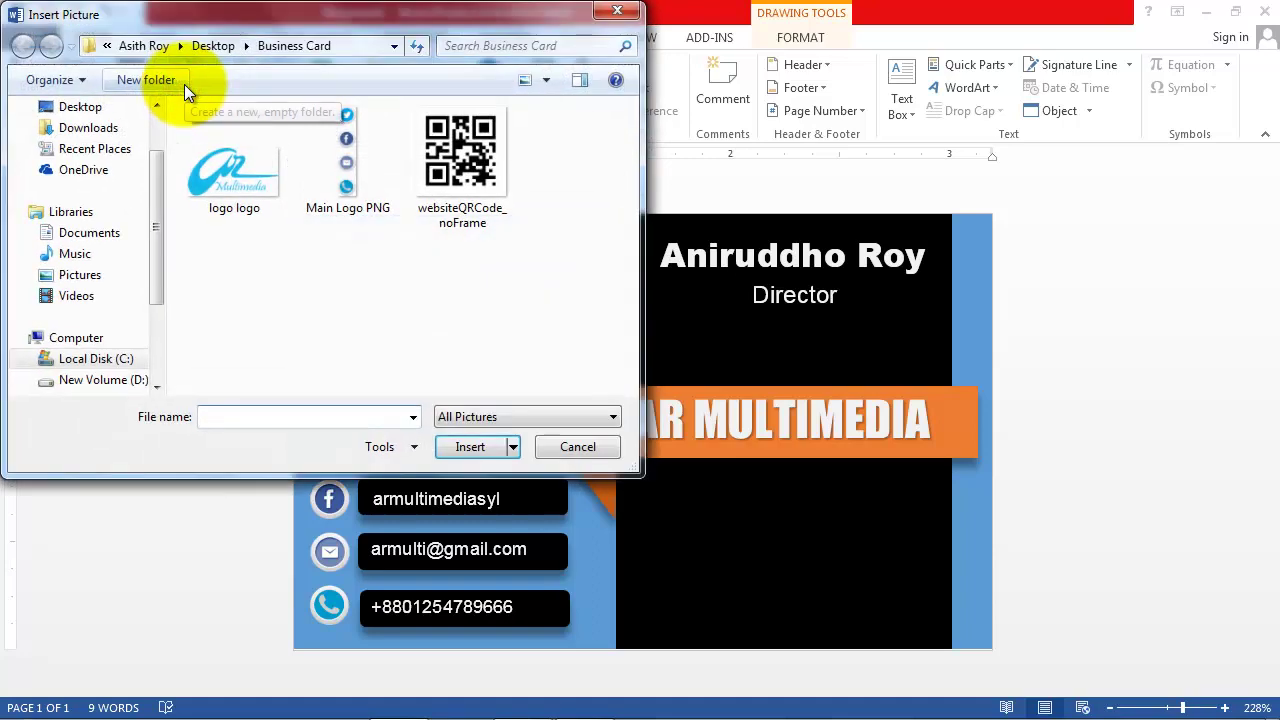
{"action": "left_click", "coordinate": [255, 177]}
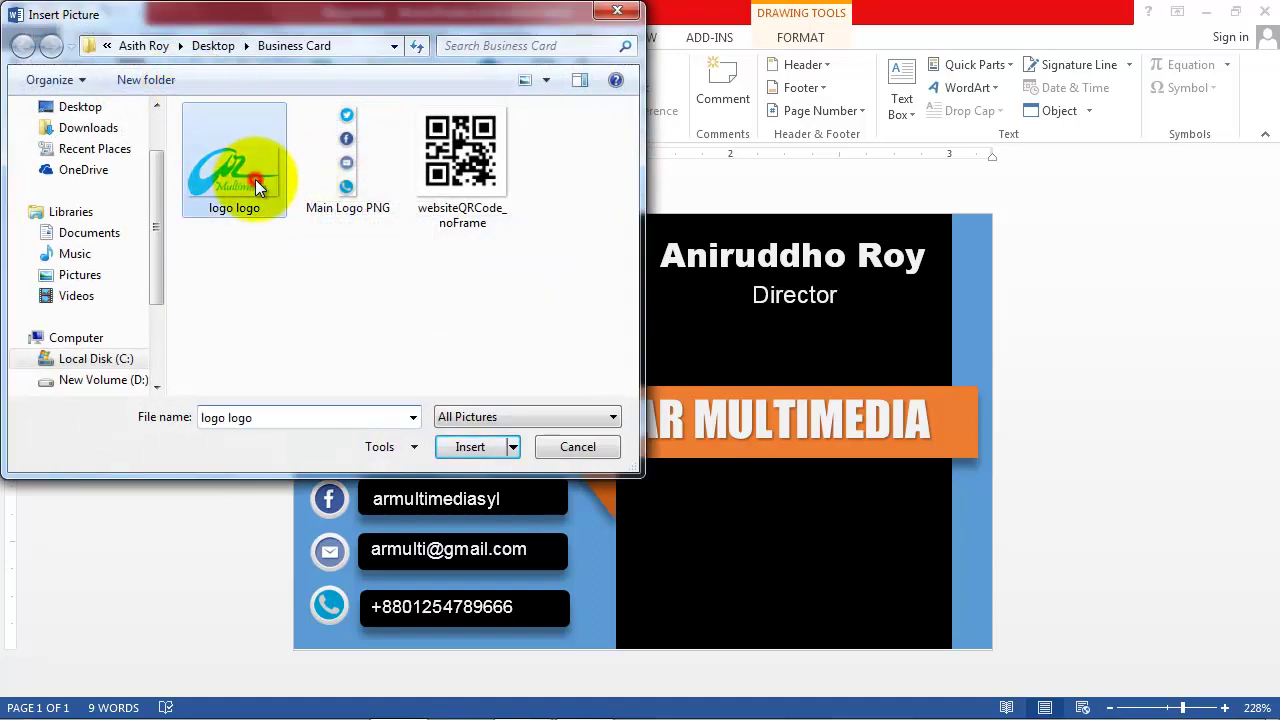
{"action": "left_click", "coordinate": [468, 447]}
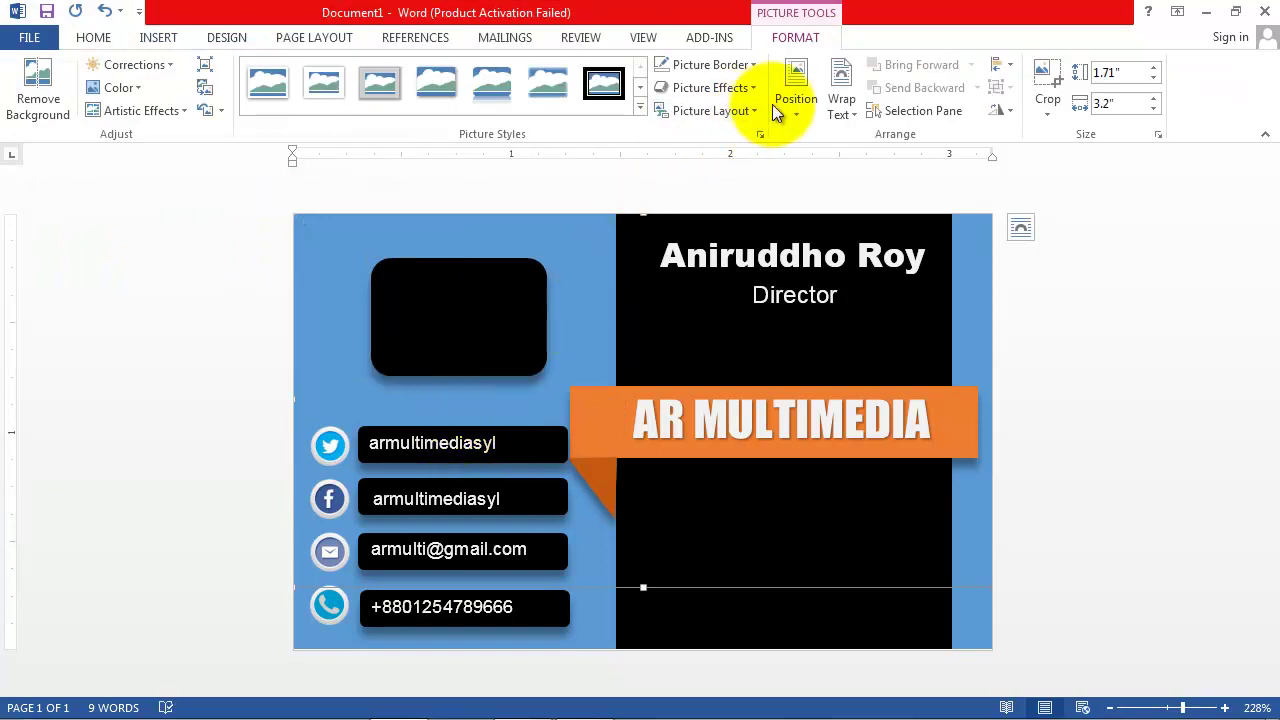
Set the logo in front of text and fit it inside the black rounded box
{"action": "left_click", "coordinate": [837, 101]}
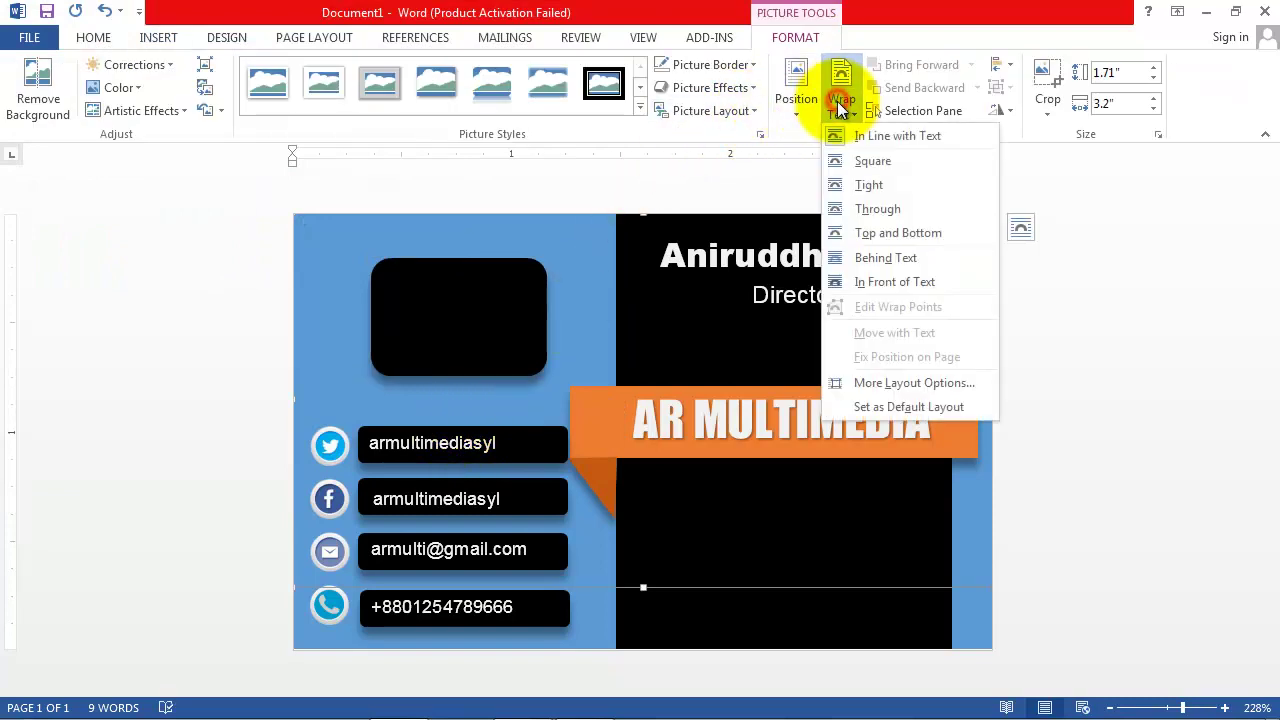
{"action": "left_click", "coordinate": [877, 280]}
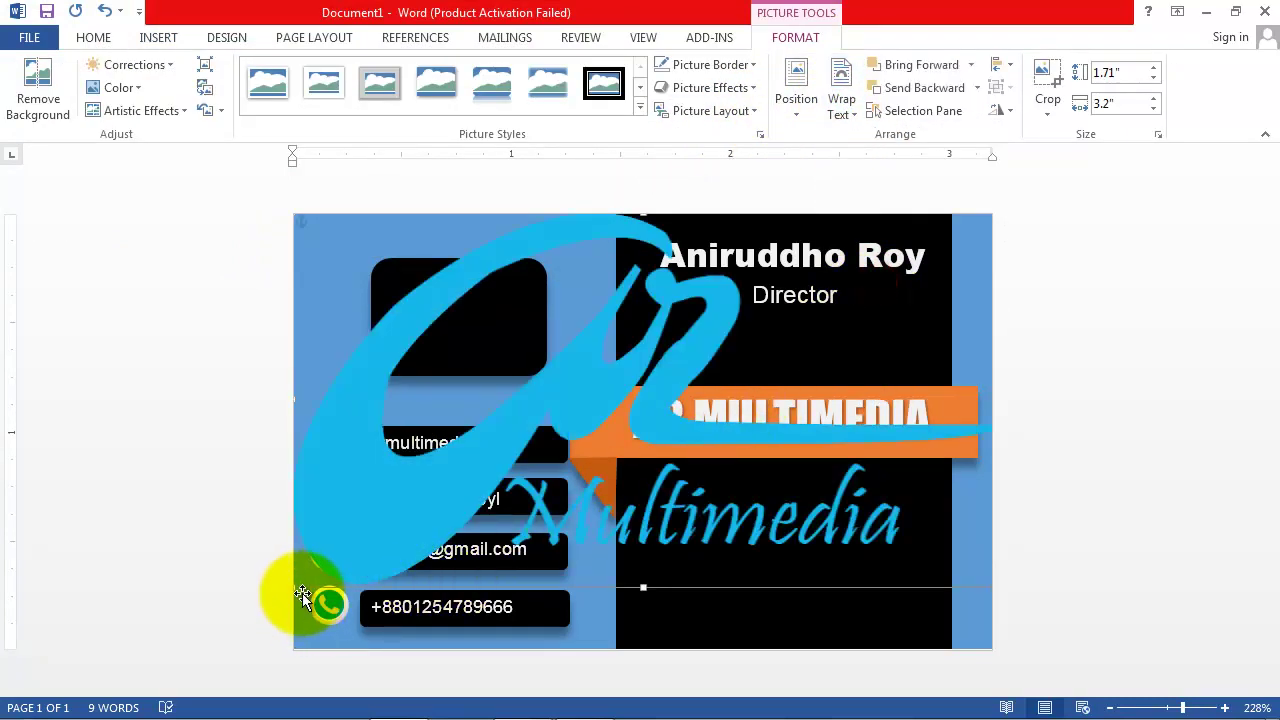
{"action": "mouse_move", "coordinate": [297, 587]}
{"action": "left_mouse_down"}
{"action": "mouse_move", "coordinate": [455, 500]}
{"action": "mouse_move", "coordinate": [392, 478]}
{"action": "mouse_move", "coordinate": [757, 234]}
{"action": "mouse_move", "coordinate": [472, 412]}
{"action": "mouse_move", "coordinate": [637, 322]}
{"action": "mouse_move", "coordinate": [426, 334]}
{"action": "left_mouse_up"}
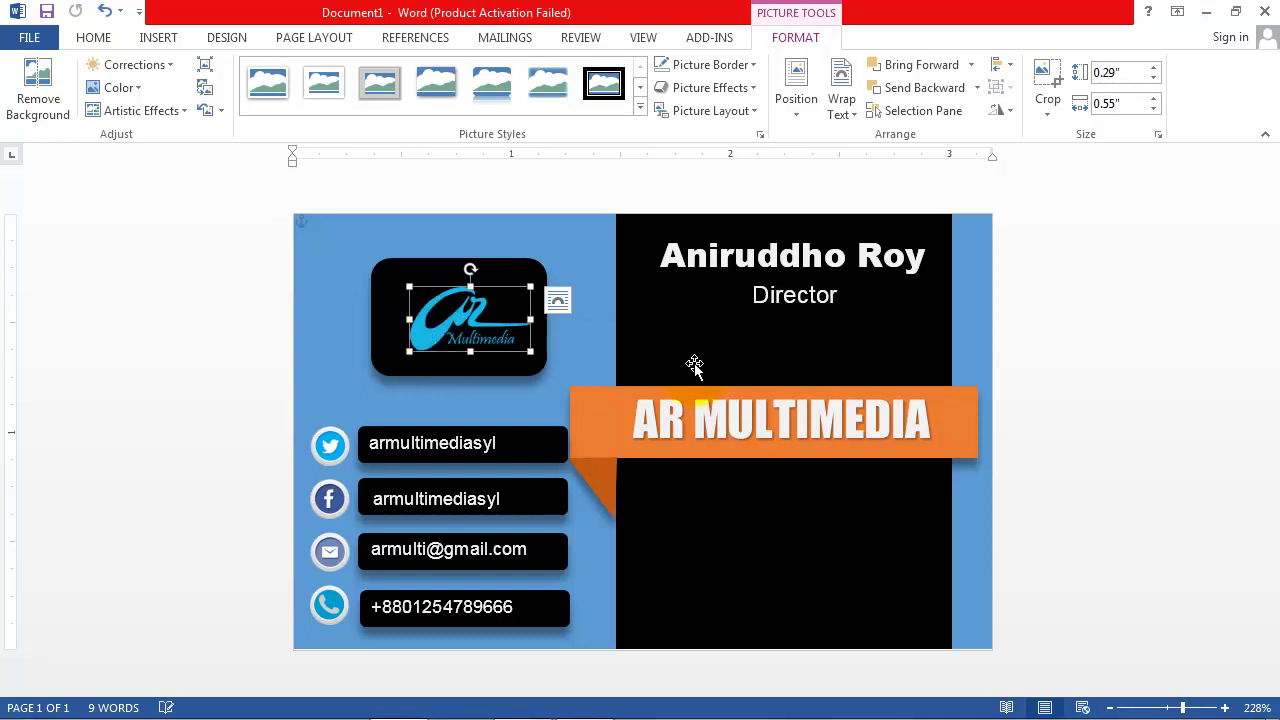
{"action": "left_click", "coordinate": [1058, 362]}
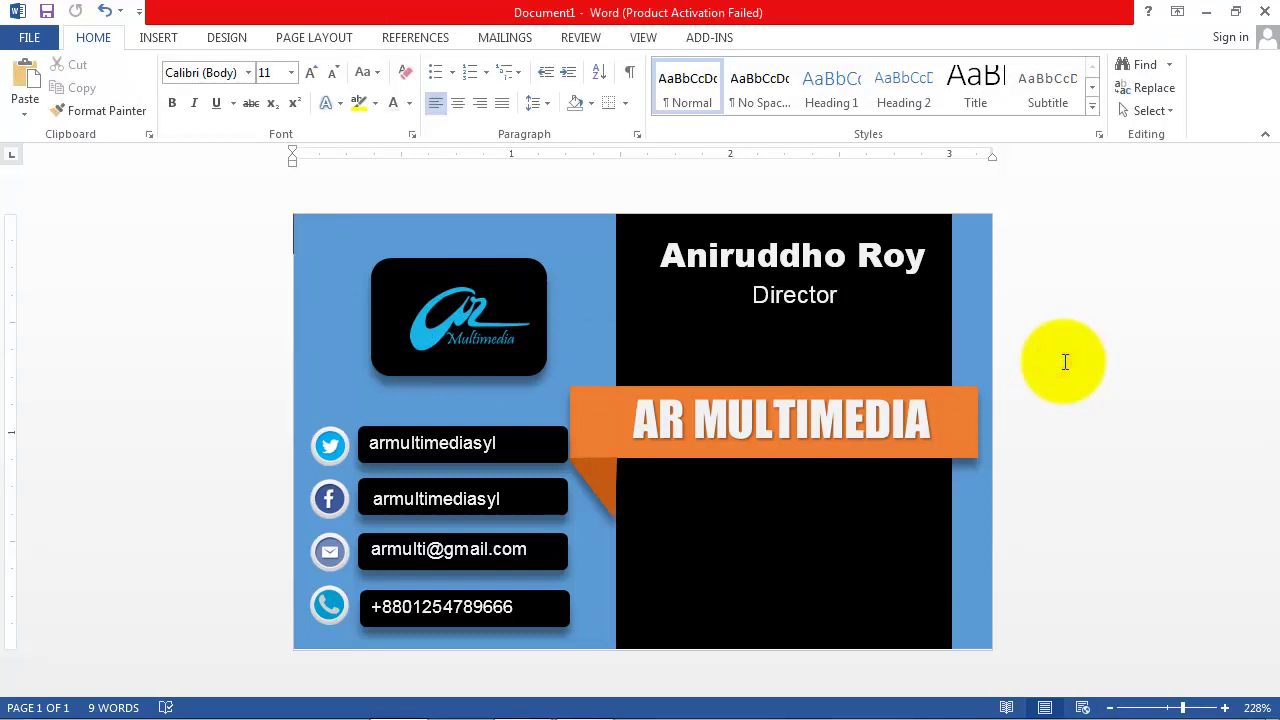
Insert the websiteQRCode_noFrame picture onto the card
{"action": "left_click", "coordinate": [160, 38]}
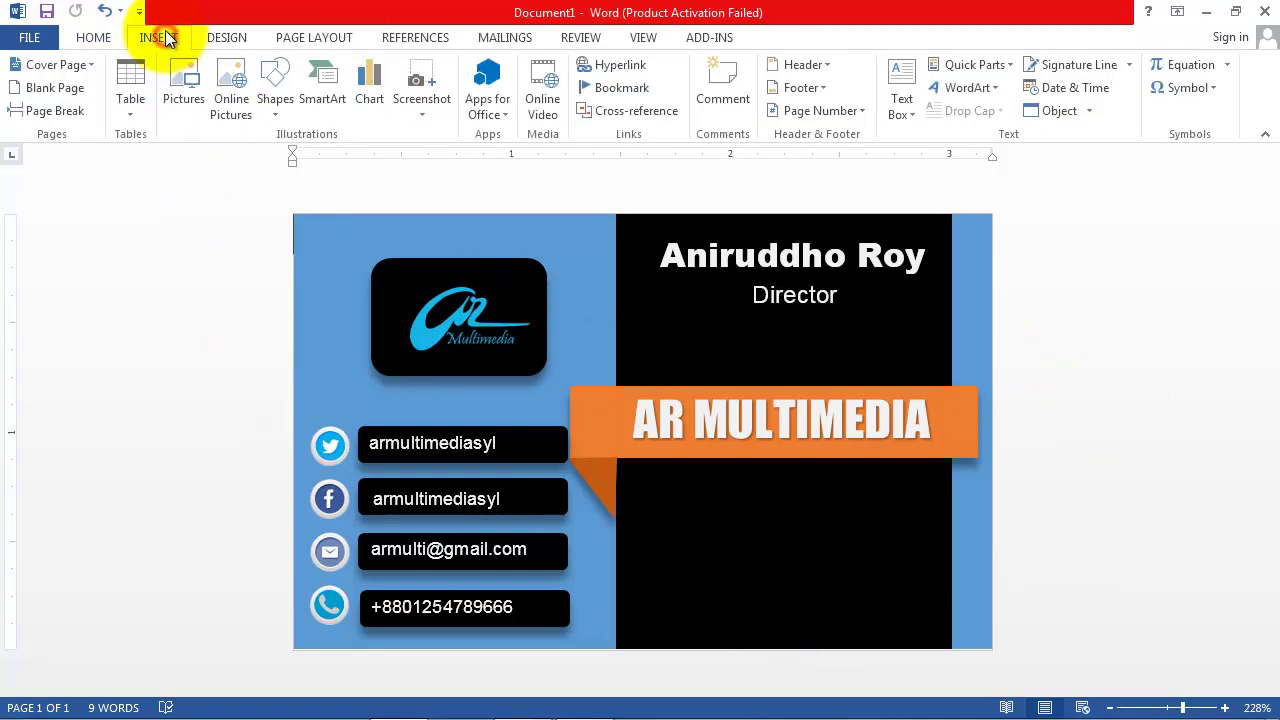
{"action": "left_click", "coordinate": [184, 86]}
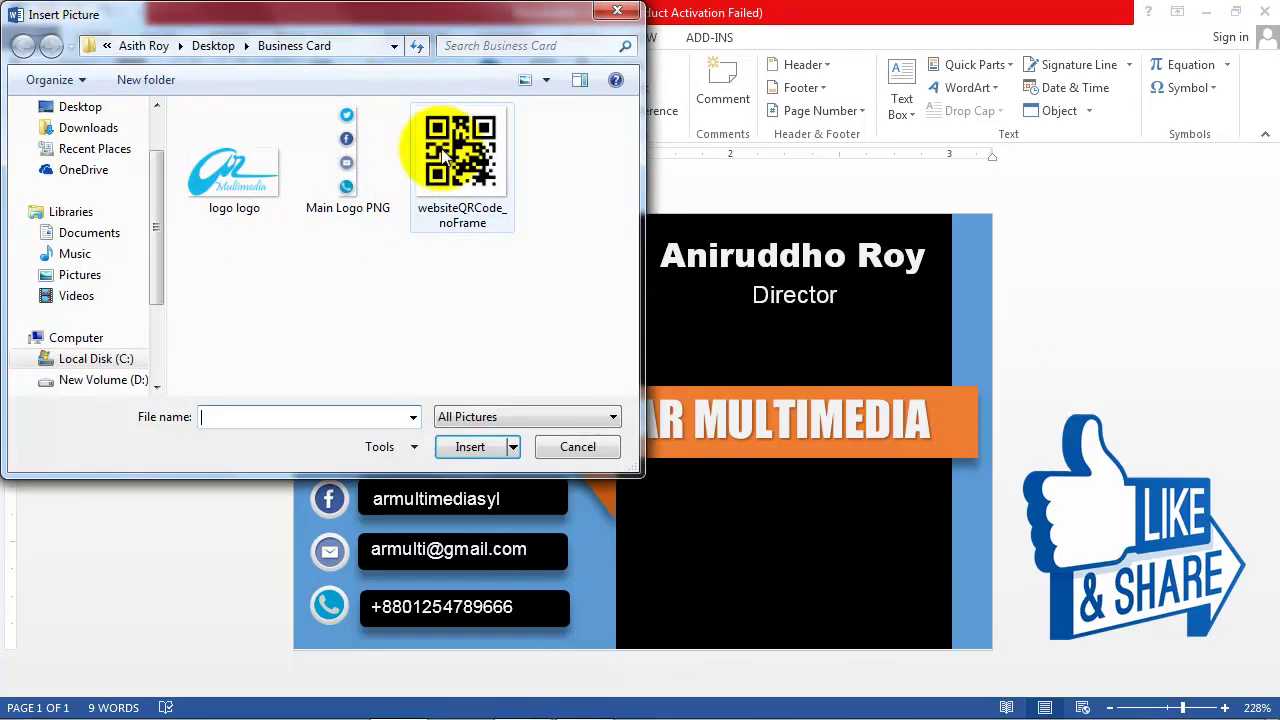
{"action": "left_click", "coordinate": [460, 155]}
{"action": "left_click", "coordinate": [470, 446]}
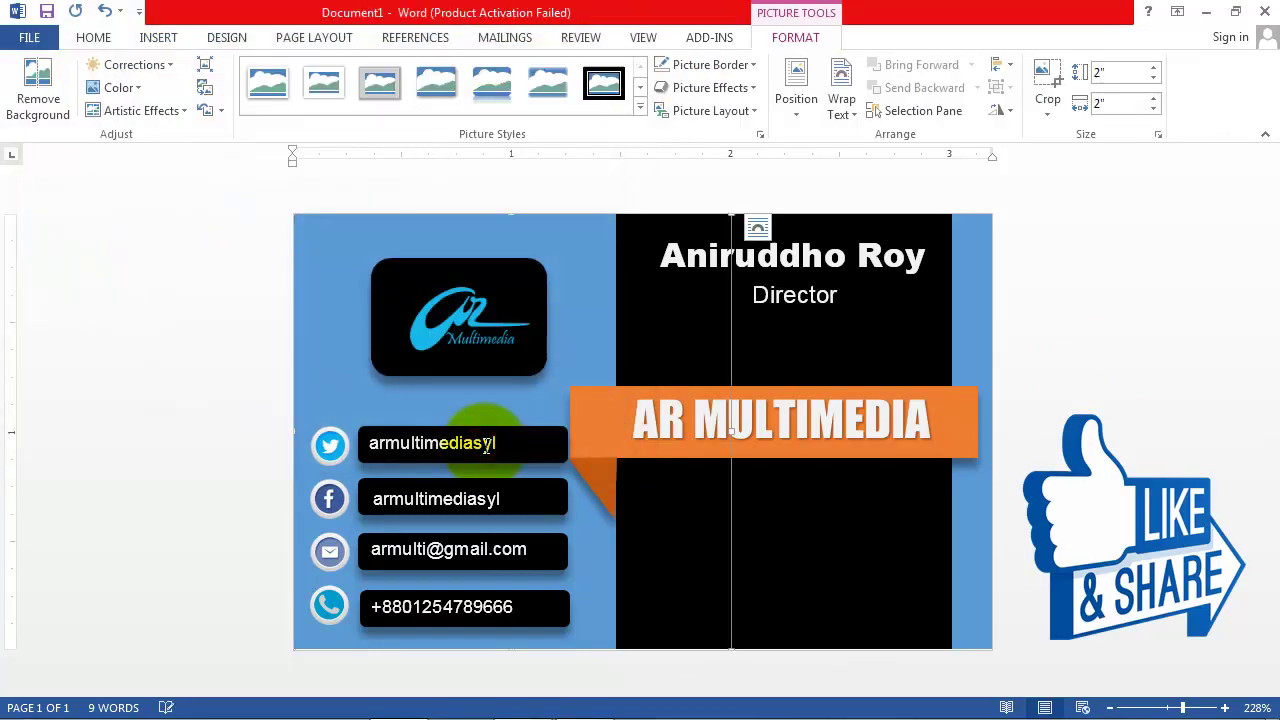
Set the QR code in front of text, shrink it to 0.29 inches, and place it bottom-right
{"action": "left_click", "coordinate": [839, 97]}
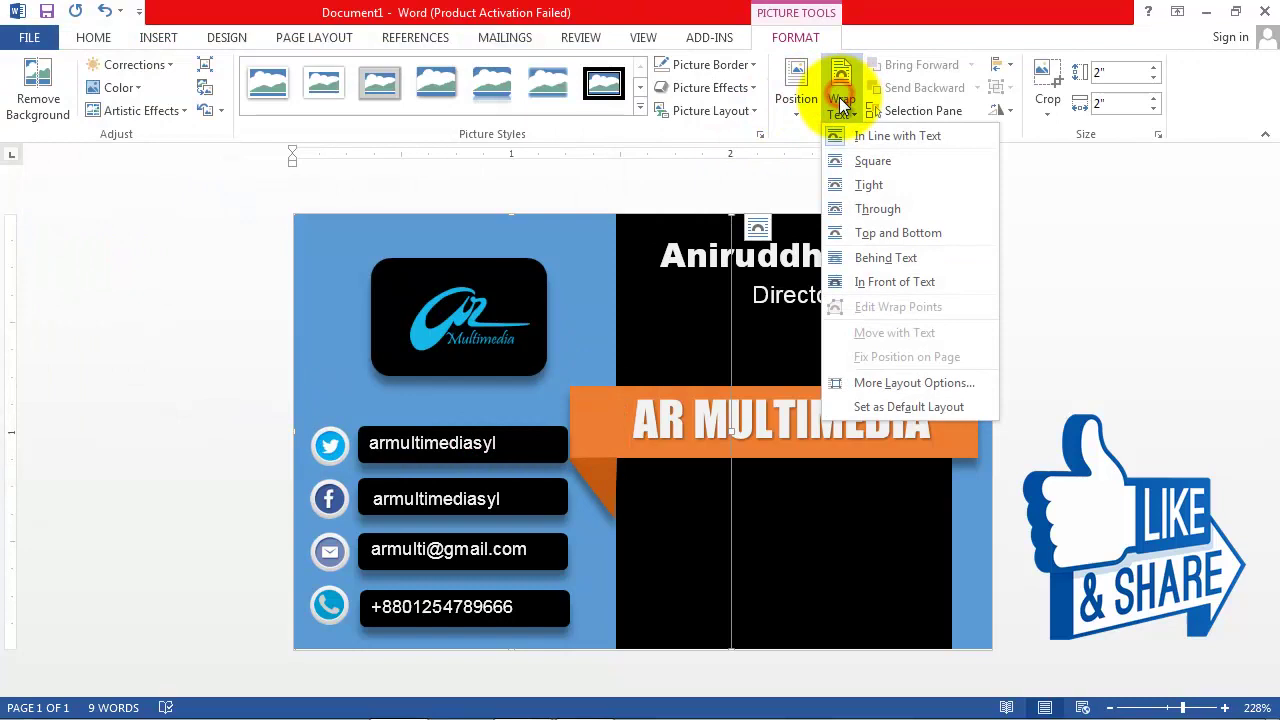
{"action": "left_click", "coordinate": [887, 281]}
{"action": "left_click_drag", "start_coordinate": [294, 649], "coordinate": [684, 295]}
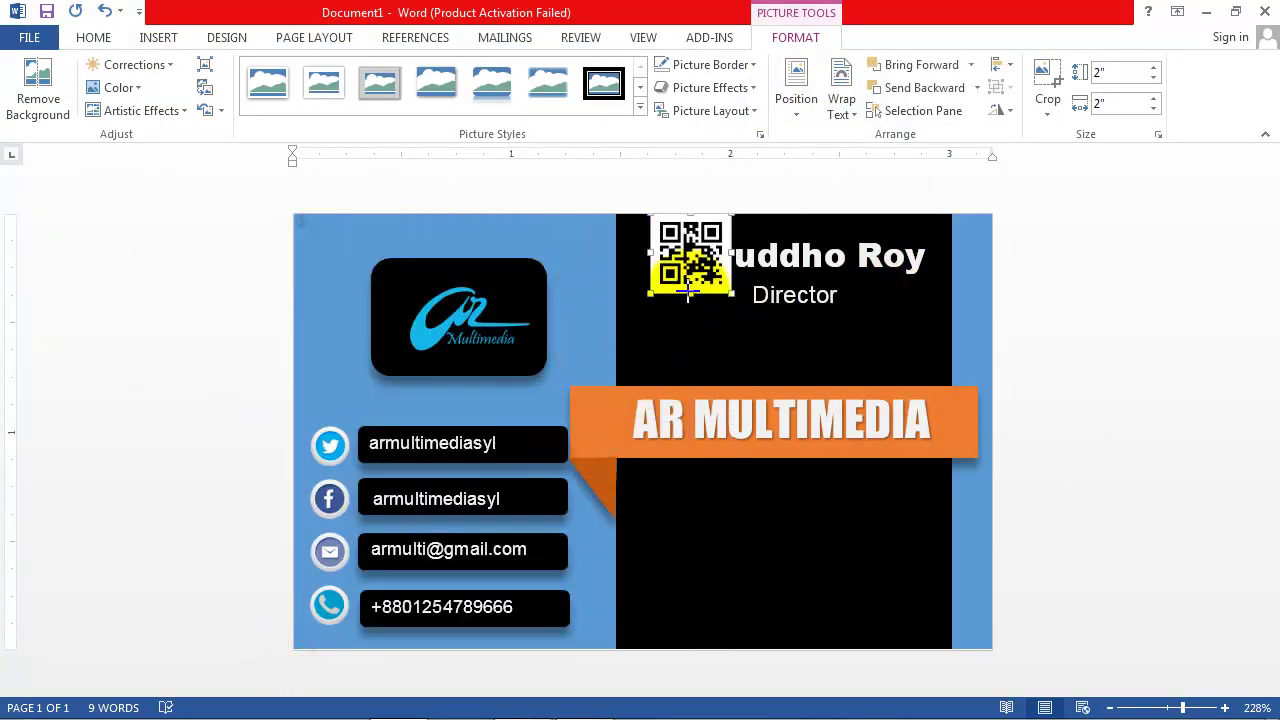
{"action": "mouse_move", "coordinate": [684, 295]}
{"action": "left_mouse_down"}
{"action": "mouse_move", "coordinate": [705, 260]}
{"action": "mouse_move", "coordinate": [900, 595]}
{"action": "left_mouse_up"}
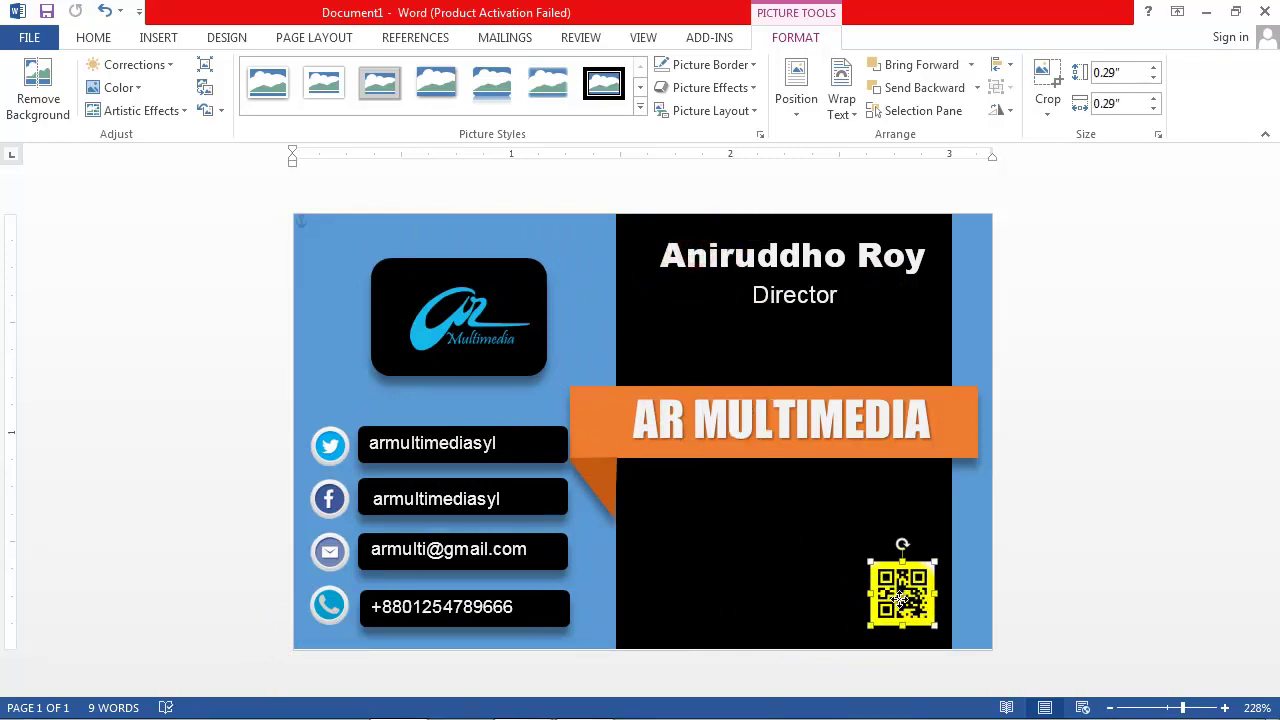
{"action": "left_click", "coordinate": [1054, 558]}
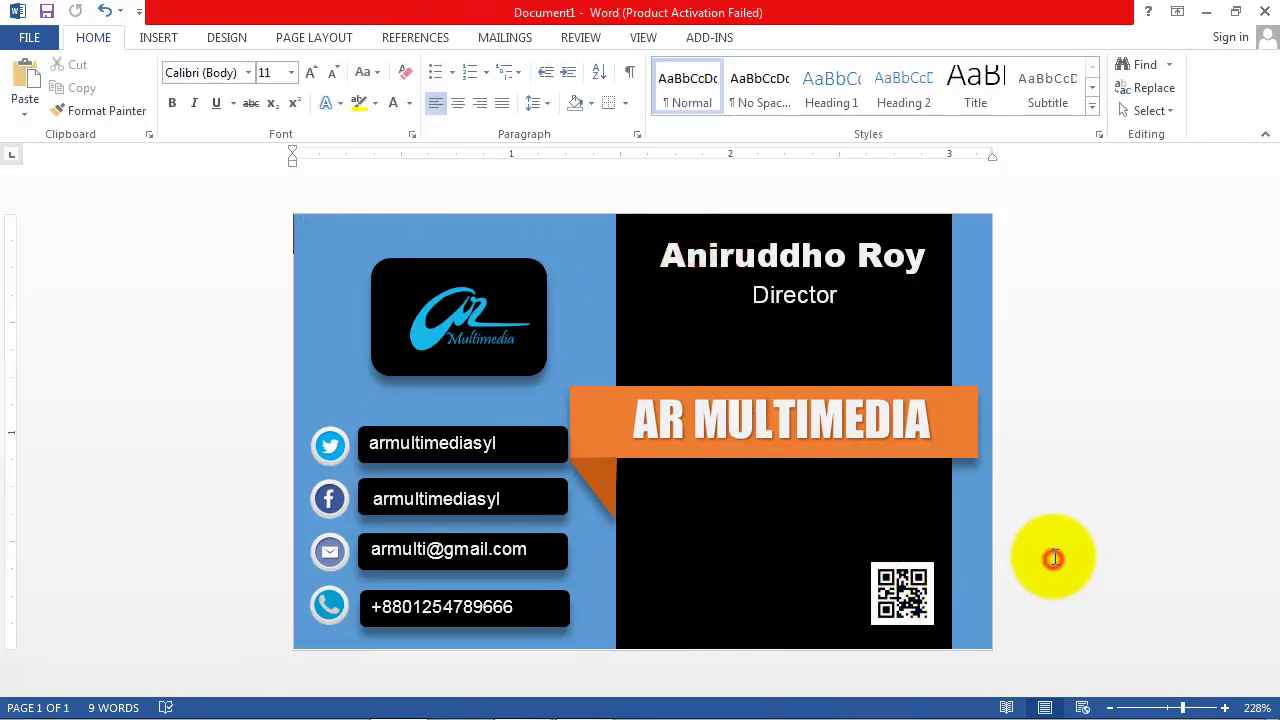
Duplicate the Twitter handle text box and place the widened copy under the AR MULTIMEDIA ribbon
{"action": "left_click", "coordinate": [360, 304]}
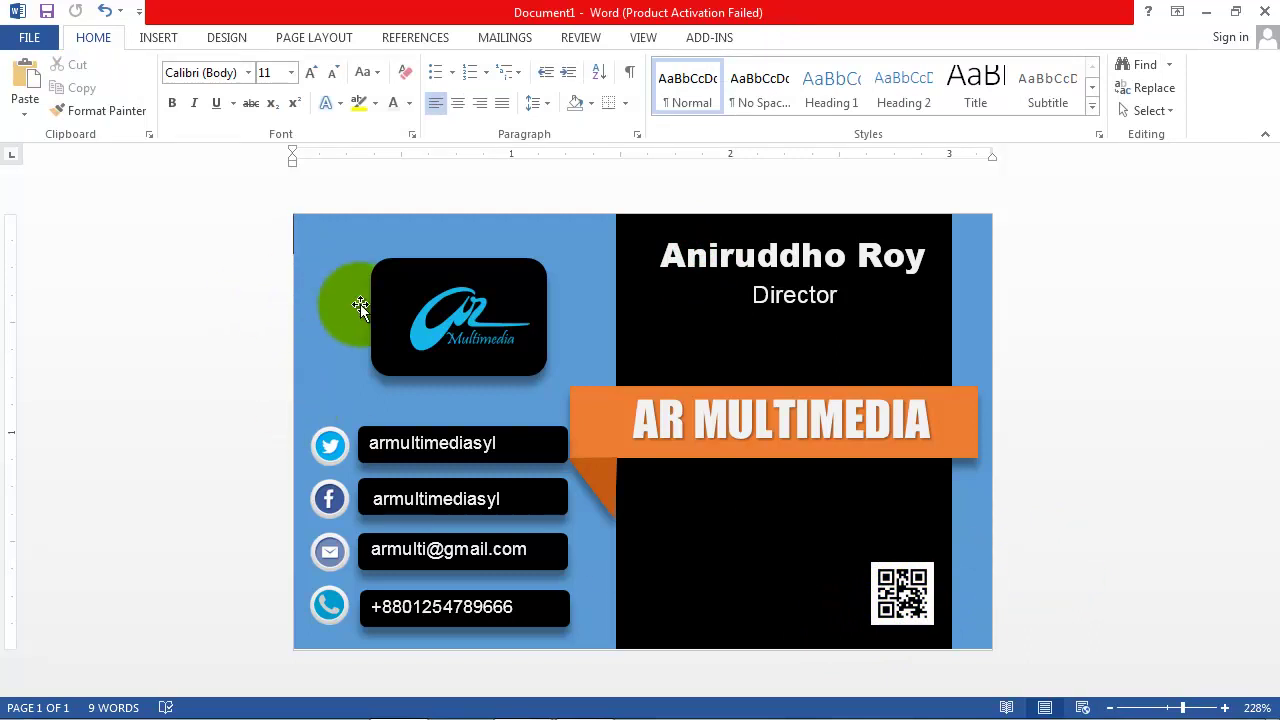
{"action": "left_click", "coordinate": [466, 446]}
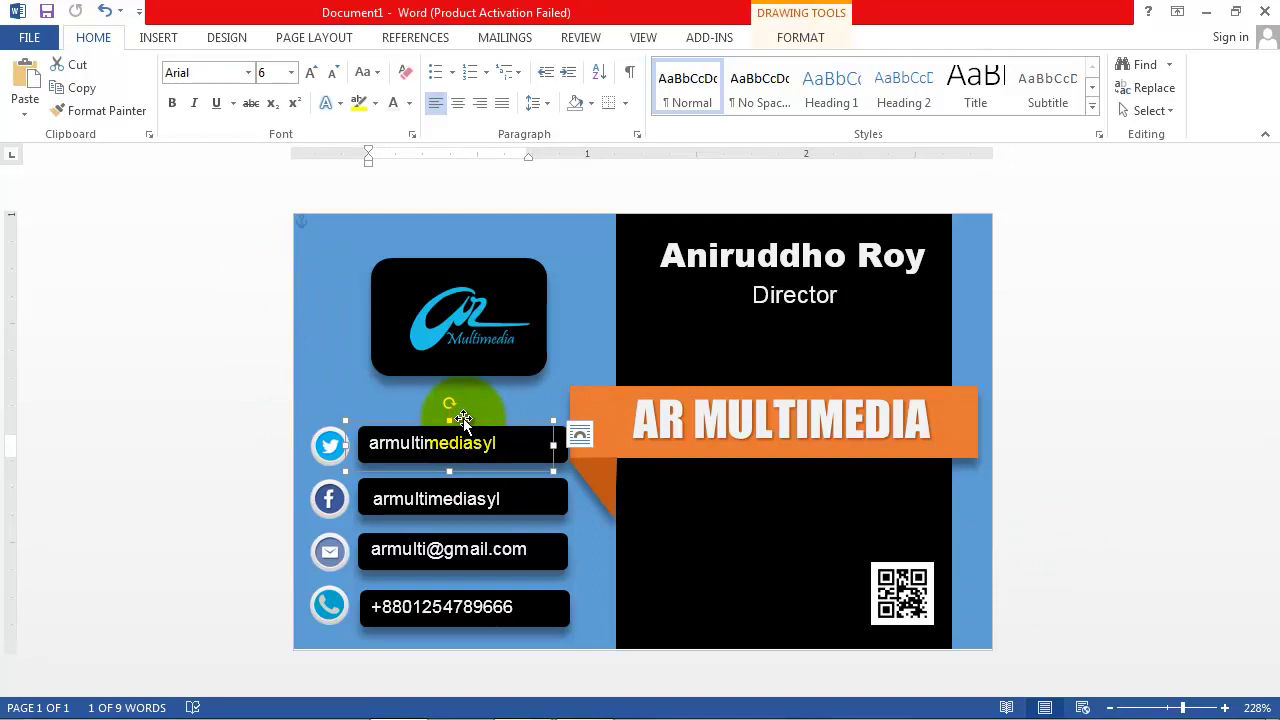
{"action": "left_click", "coordinate": [79, 88]}
{"action": "left_click", "coordinate": [25, 80]}
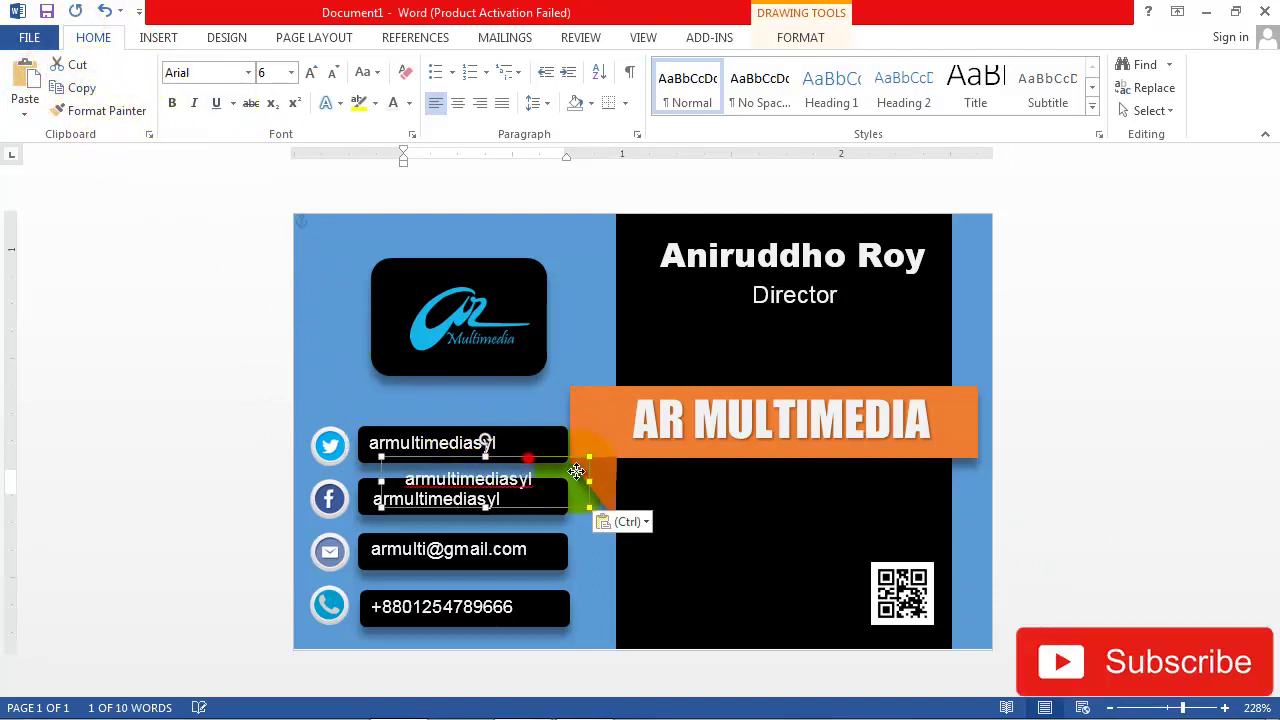
{"action": "left_click_drag", "start_coordinate": [577, 471], "coordinate": [950, 490]}
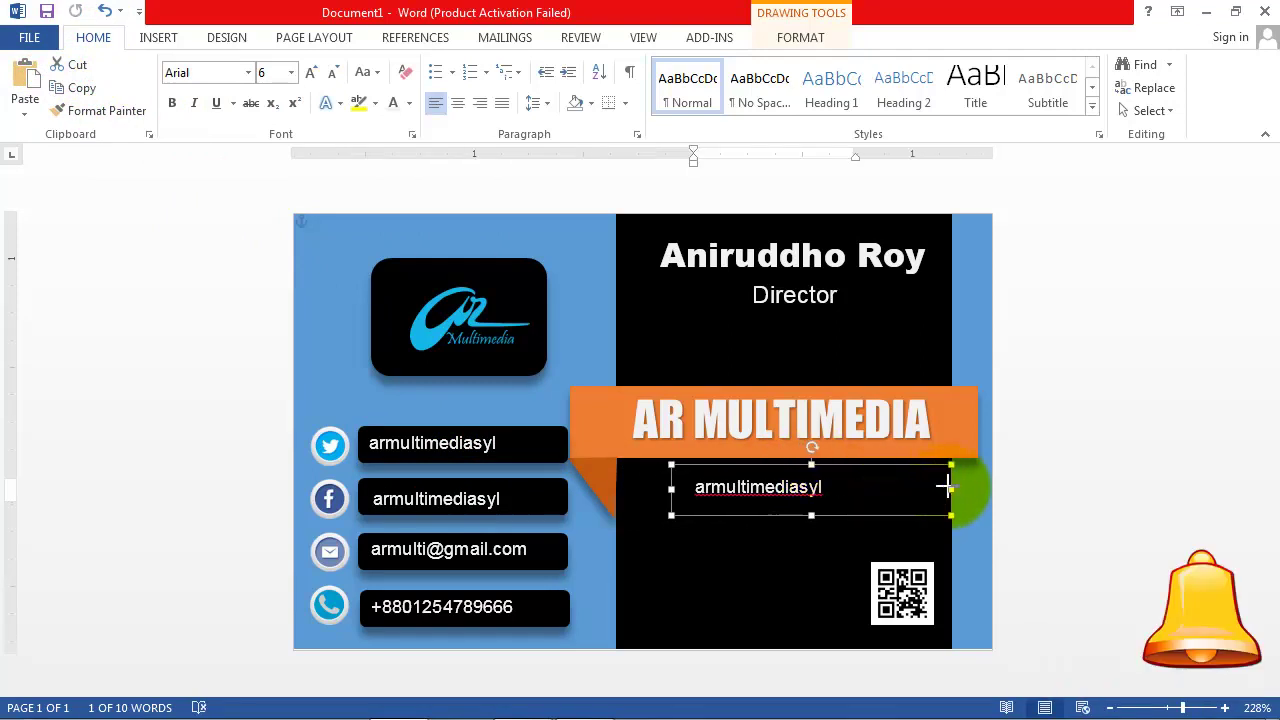
{"action": "left_click_drag", "start_coordinate": [652, 487], "coordinate": [632, 489]}
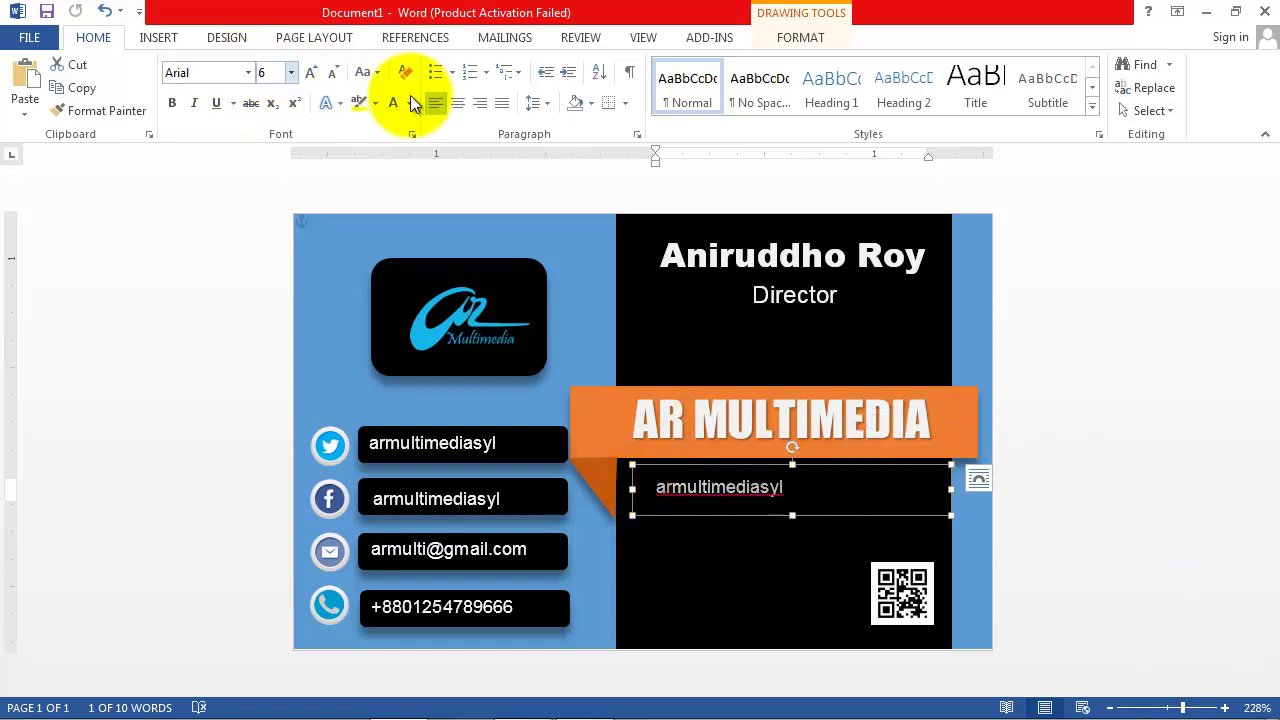
Centre the new box's text and enter the street address on a single line
{"action": "left_click", "coordinate": [457, 103]}
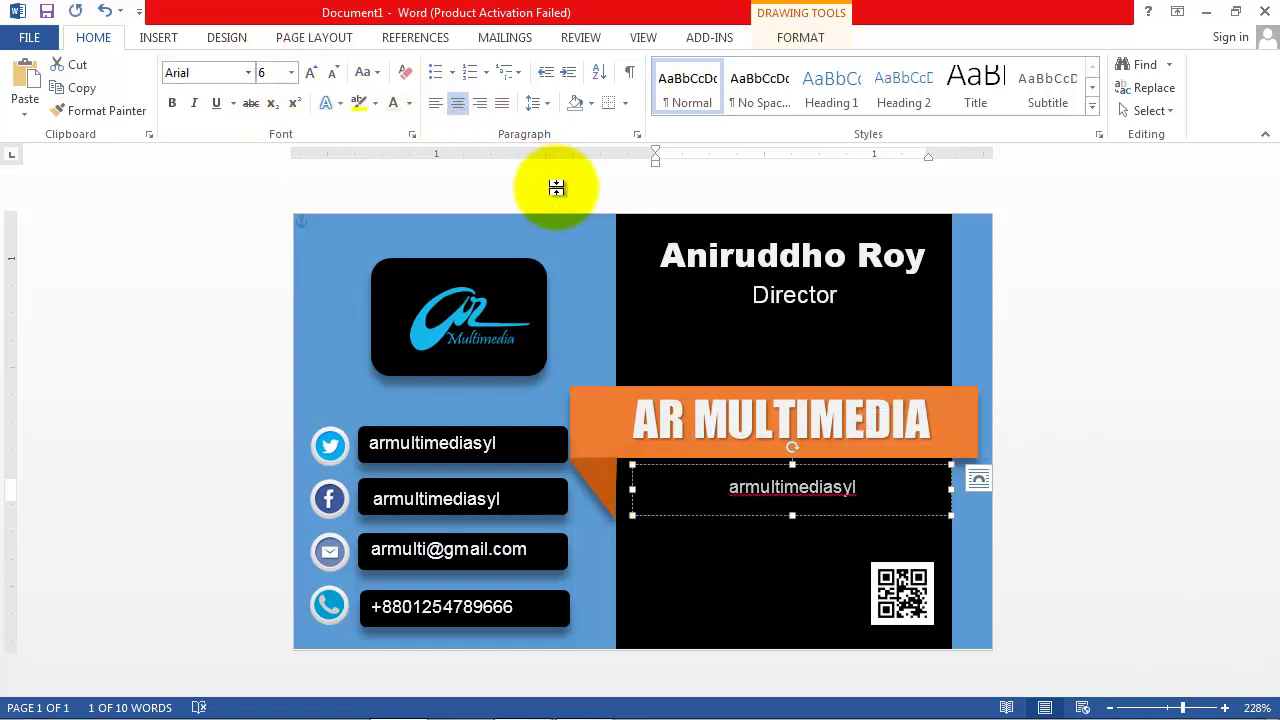
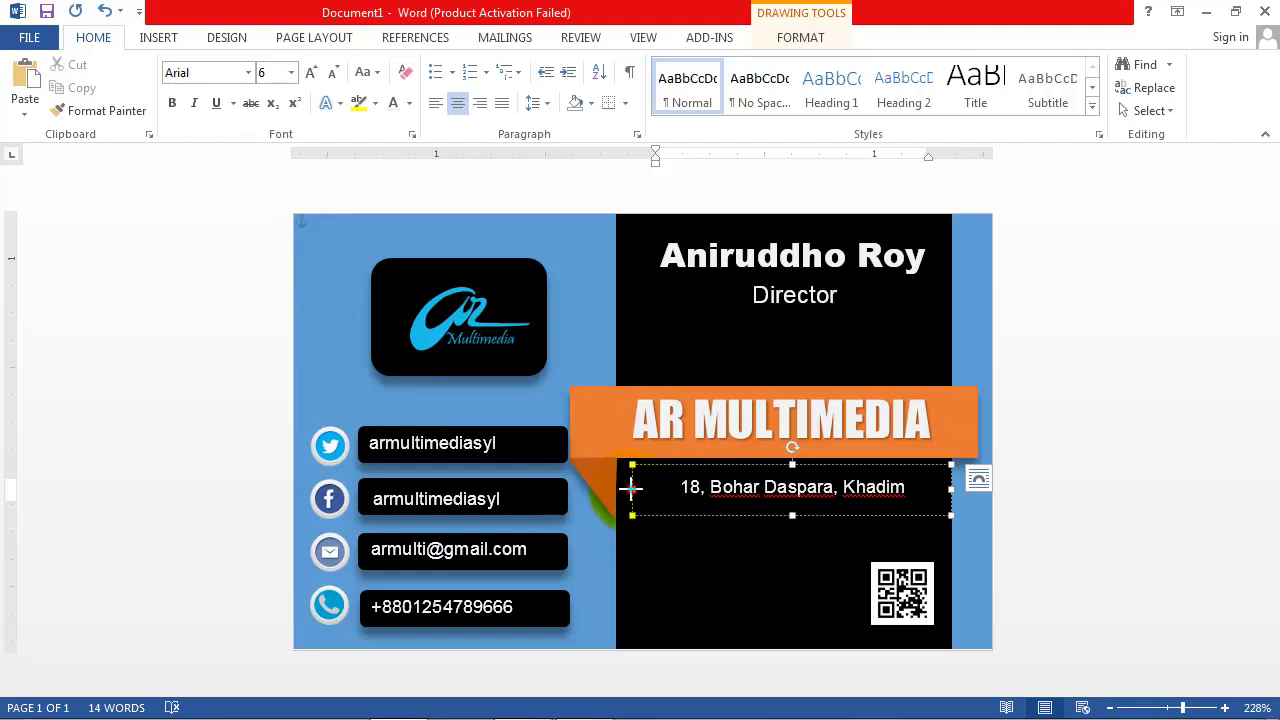
{"action": "left_click_drag", "start_coordinate": [630, 487], "coordinate": [616, 489]}
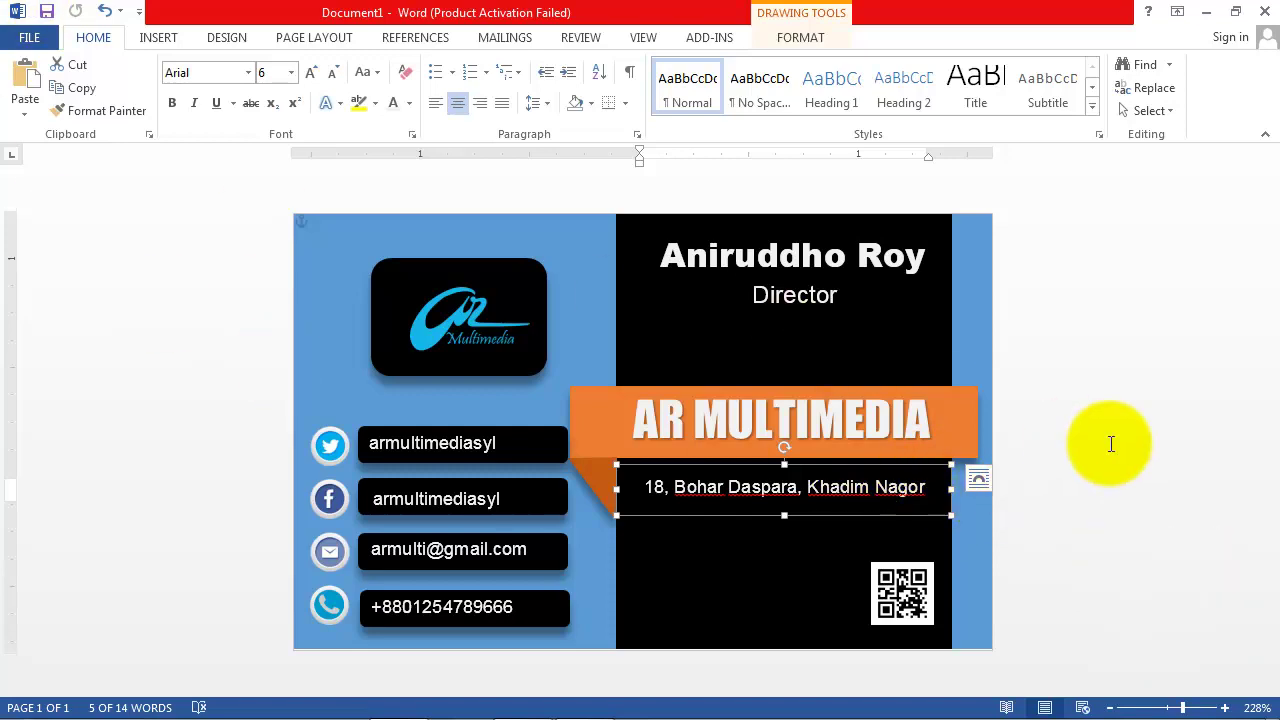
{"action": "left_click", "coordinate": [1072, 434]}
Save the document as 'B card Design' in the Desktop's Business Card folder
{"action": "left_click", "coordinate": [47, 39]}
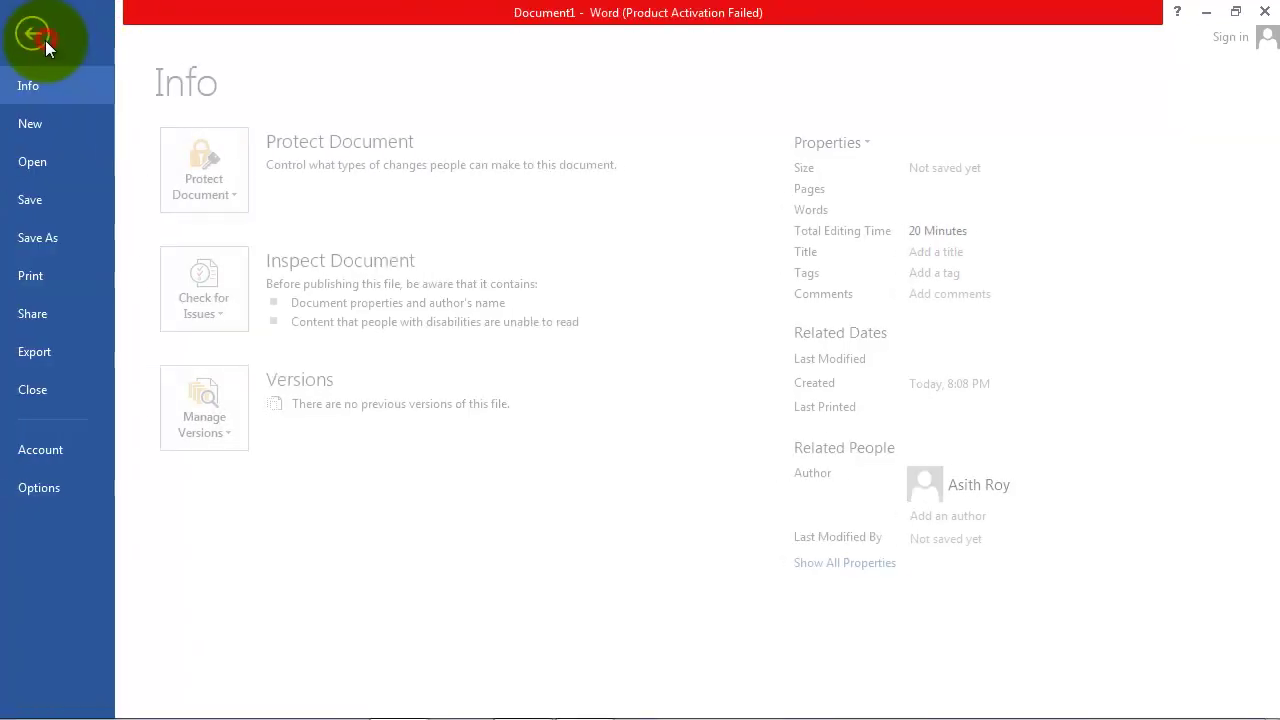
{"action": "left_click", "coordinate": [52, 207]}
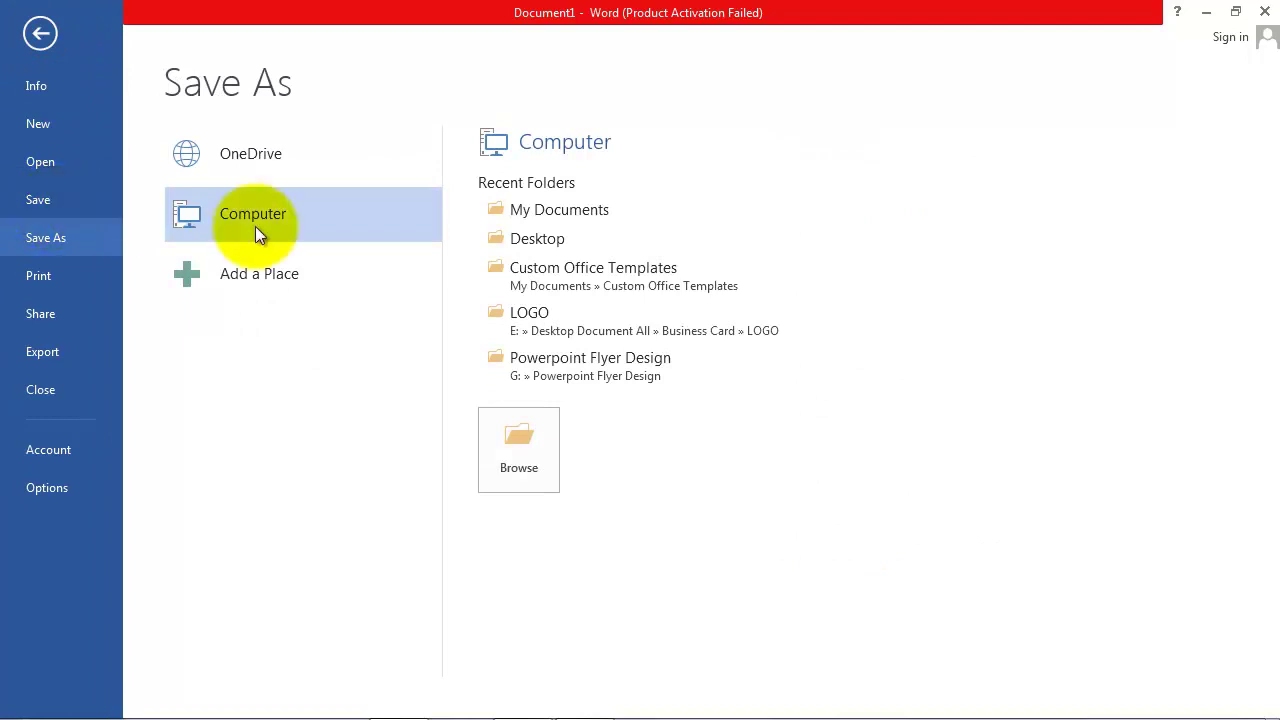
{"action": "left_click", "coordinate": [550, 228]}
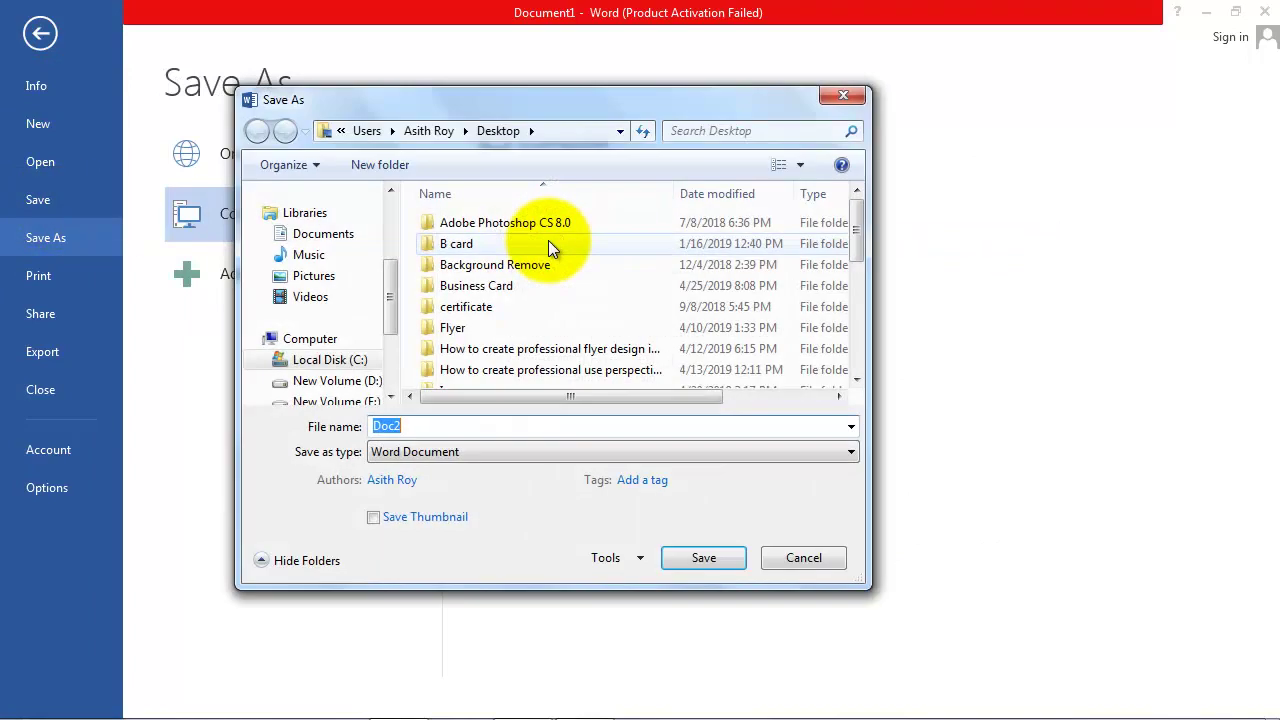
{"action": "double_click", "coordinate": [502, 284]}
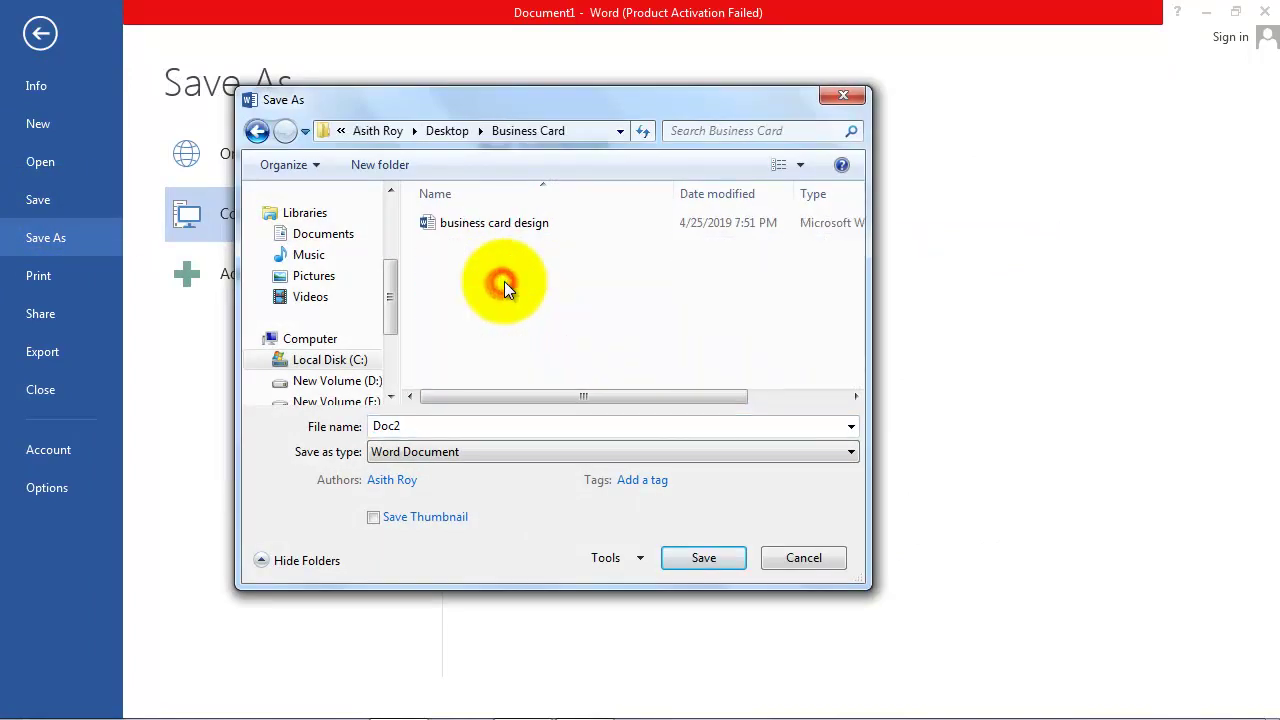
{"action": "double_click", "coordinate": [419, 427]}
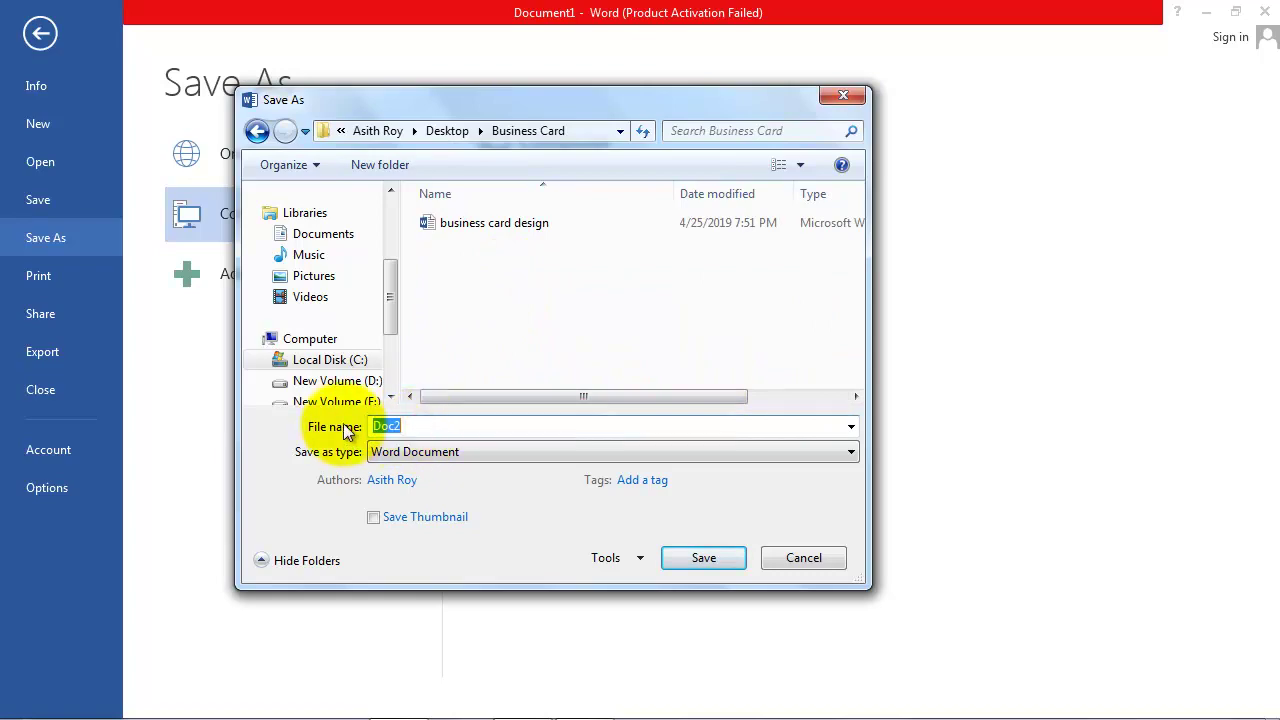
{"action": "type", "text": "B card Desi"}
{"action": "type", "text": "gn"}
{"action": "left_click", "coordinate": [694, 560]}
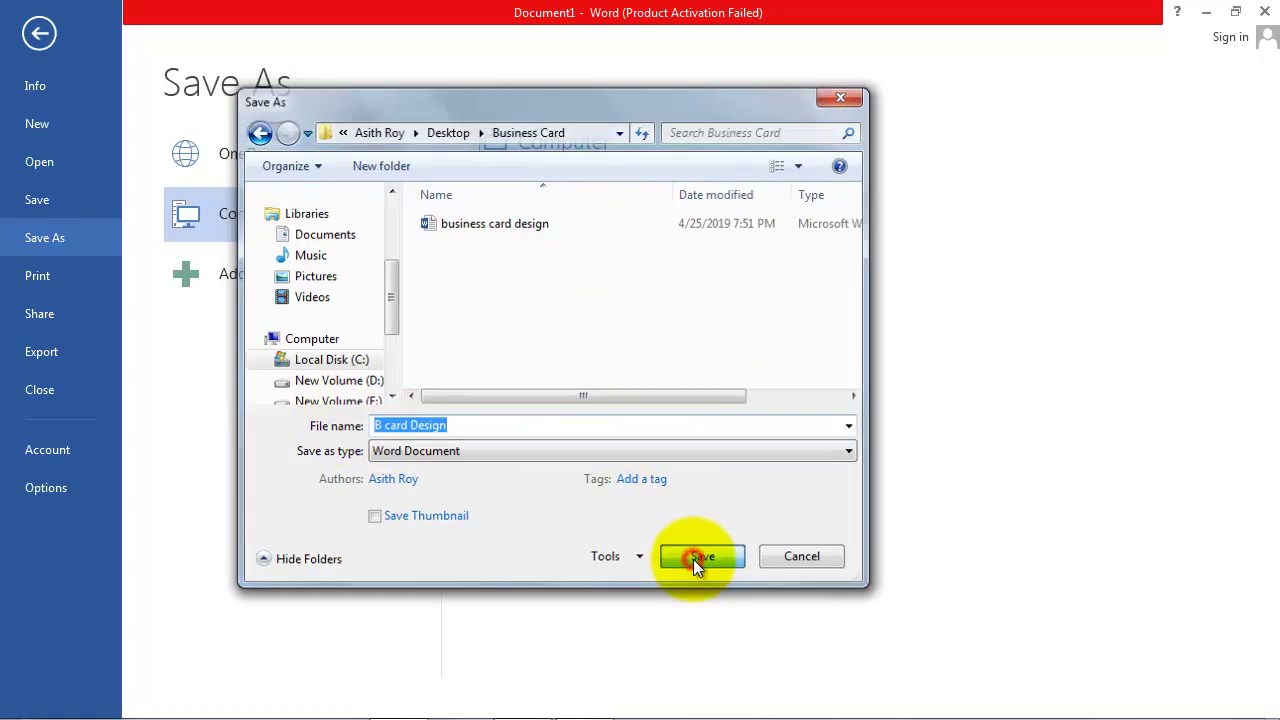